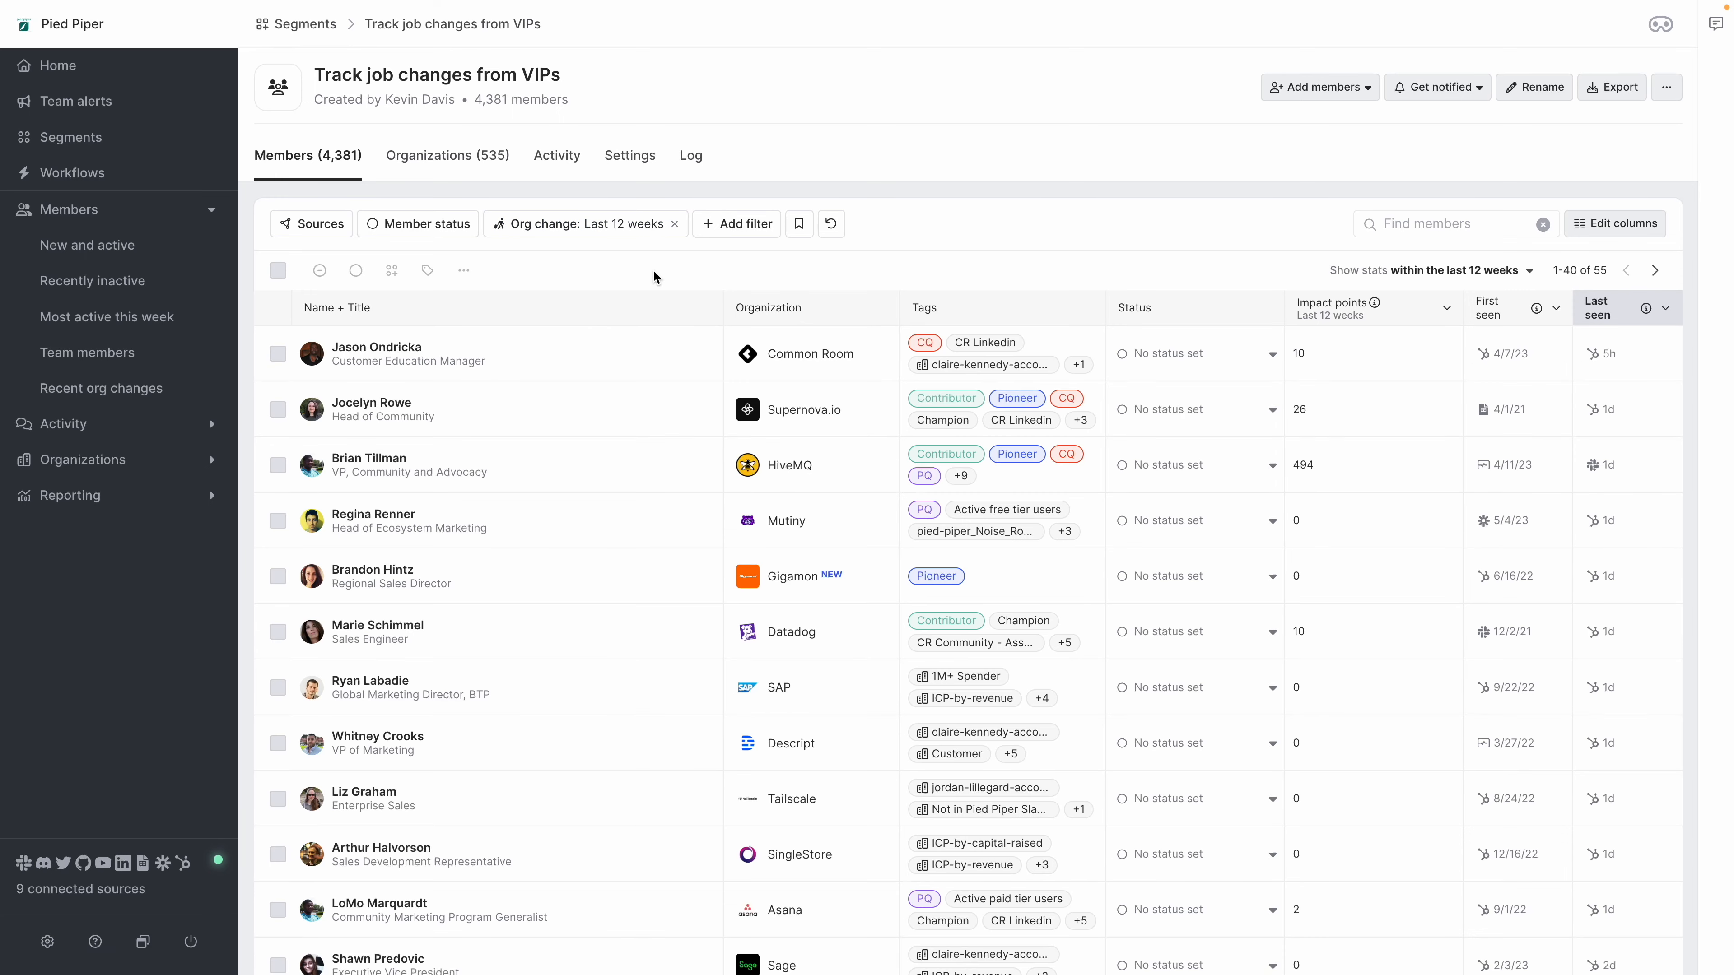
- Preview the profile card of the first member in the Track job changes from VIPs segment
mouse_move(403, 350)
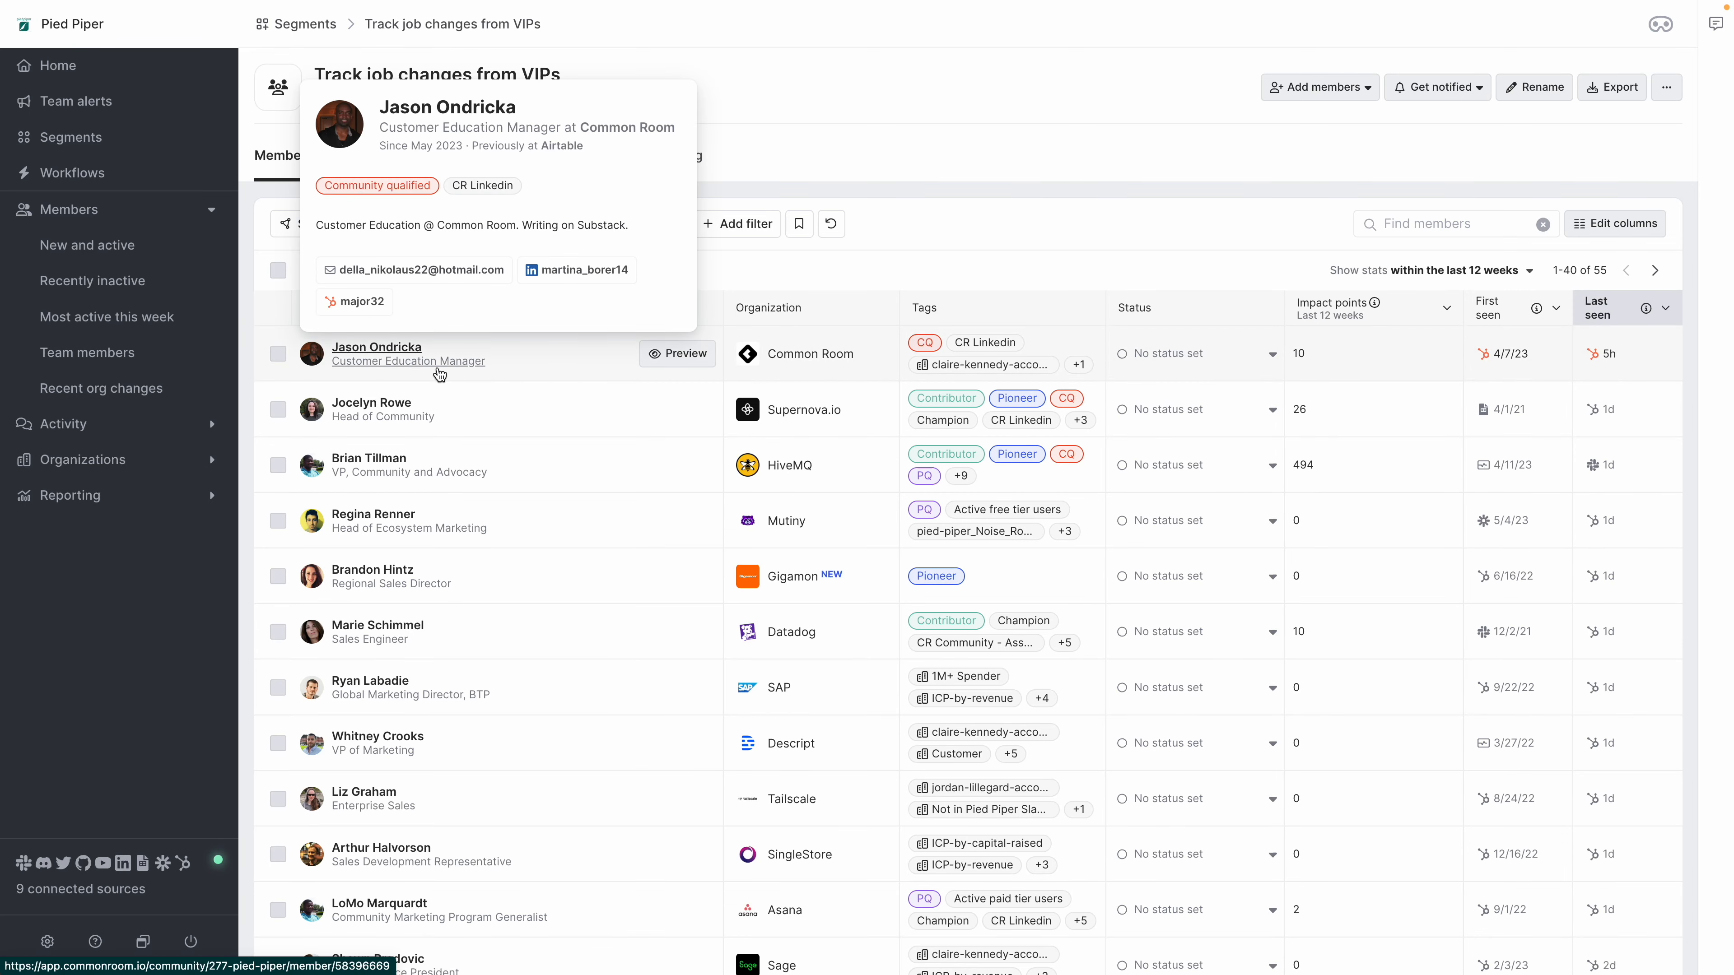
mouse_move(568, 149)
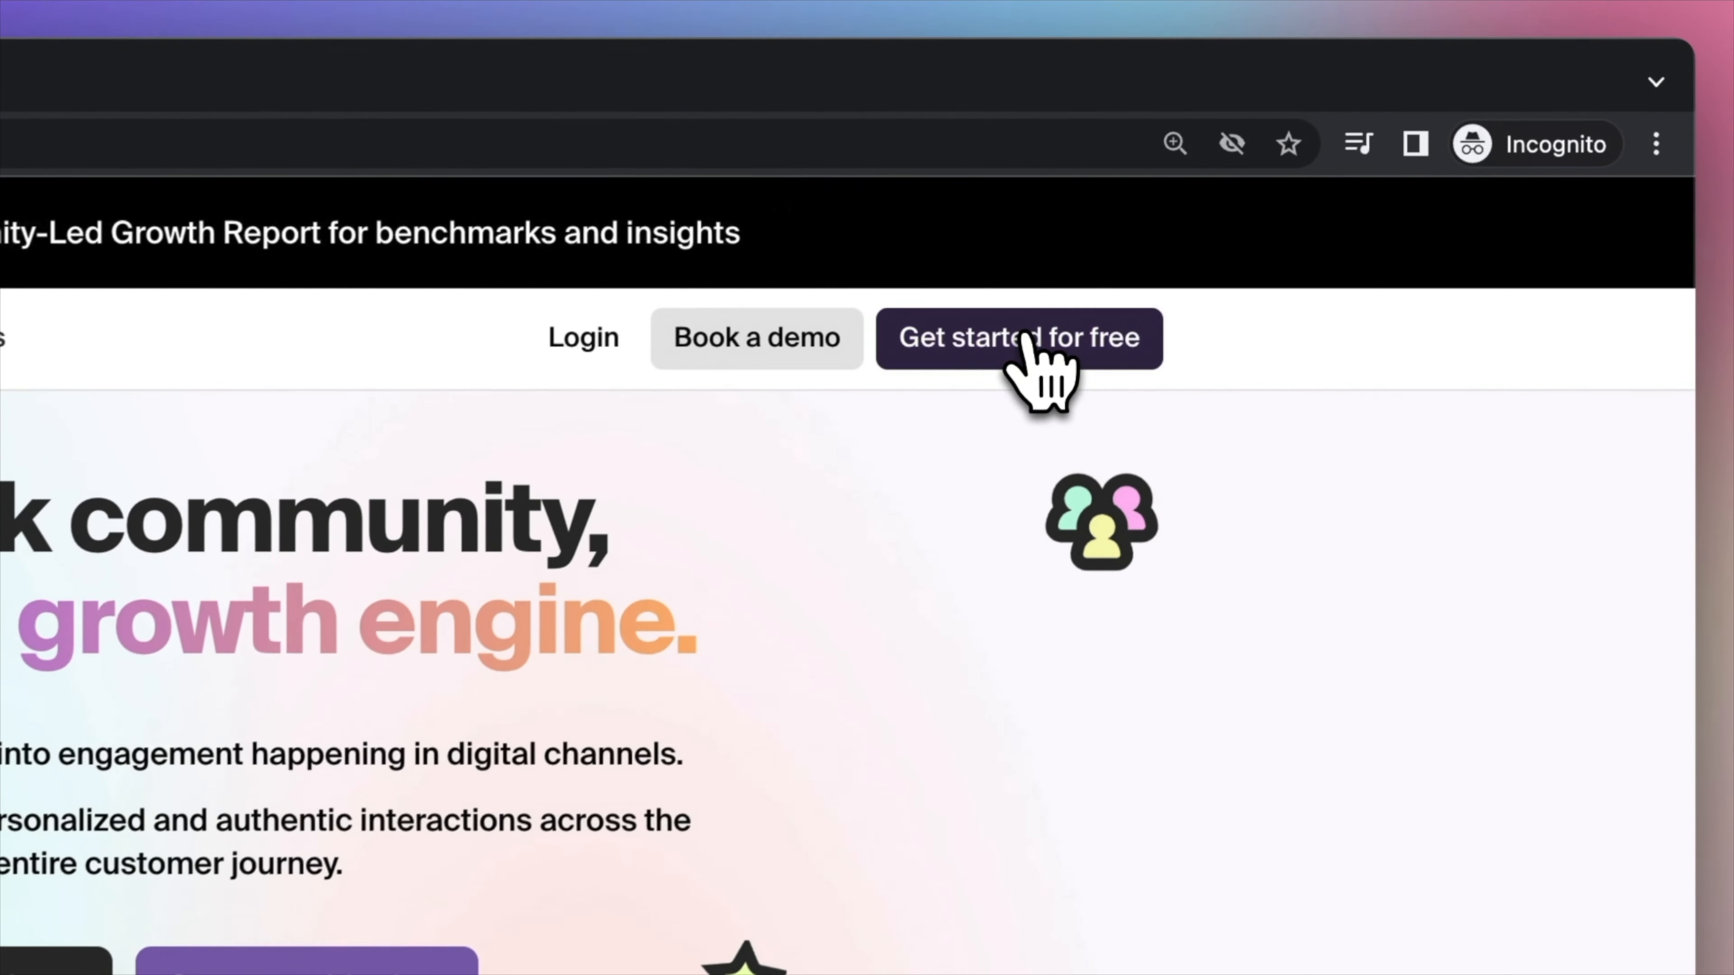
- Start a free Common Room sign-up from the product website
left_click(1024, 336)
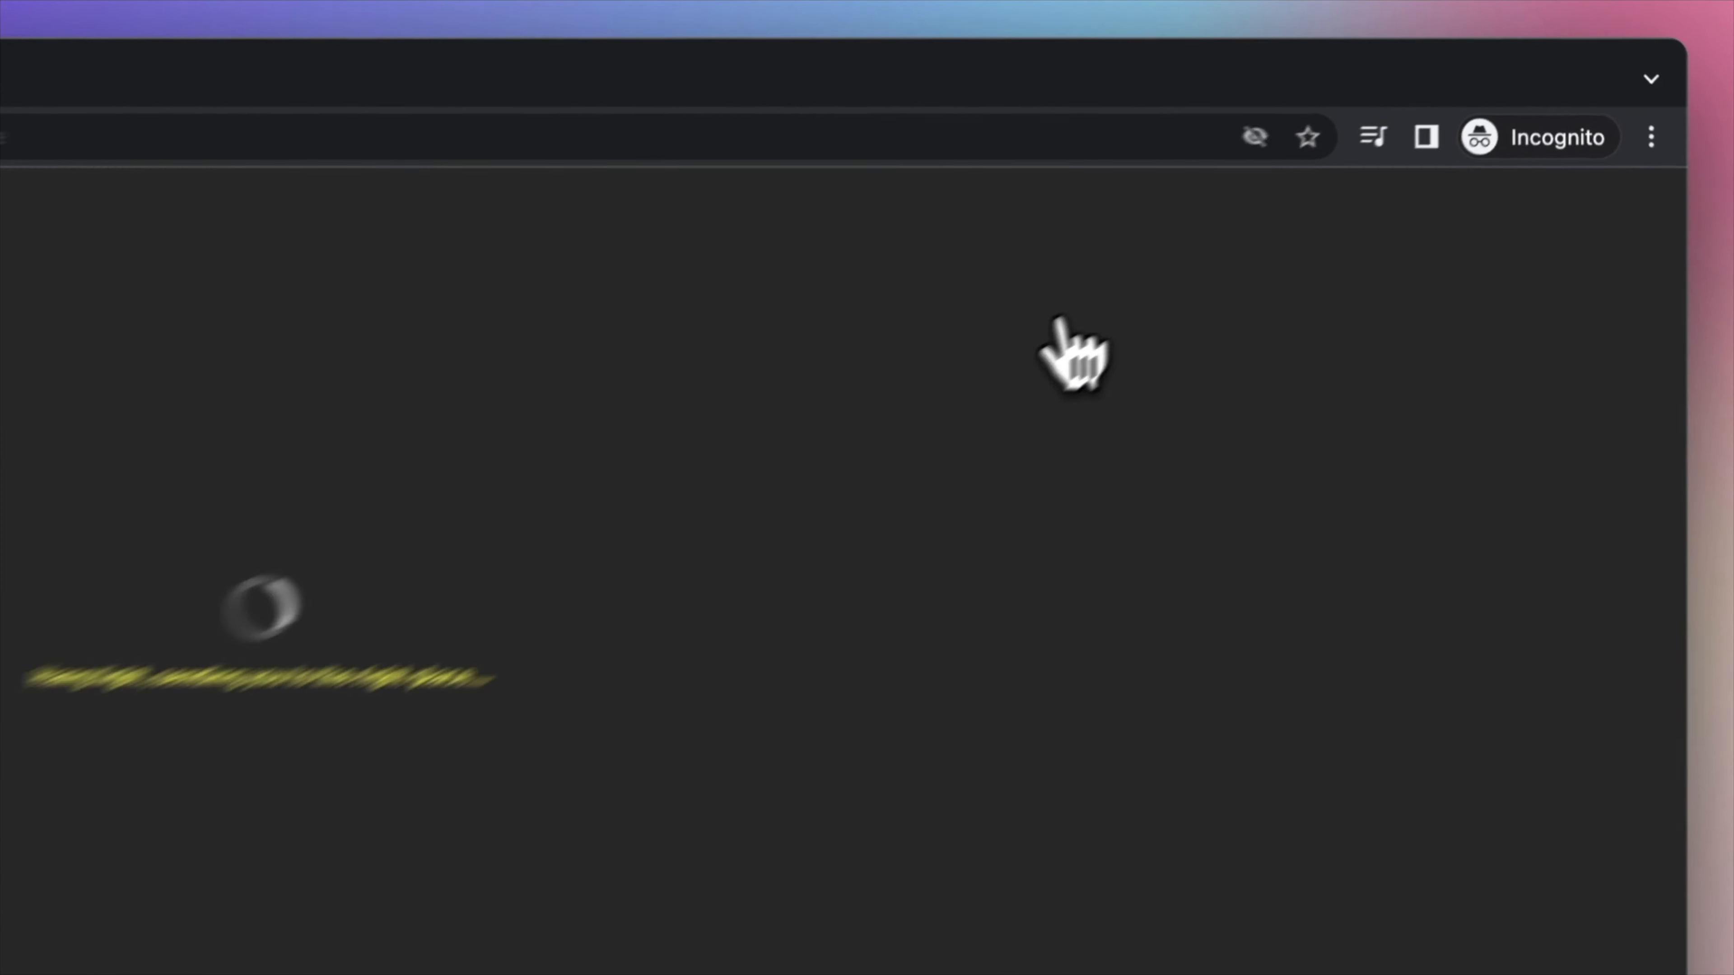
left_click(942, 562)
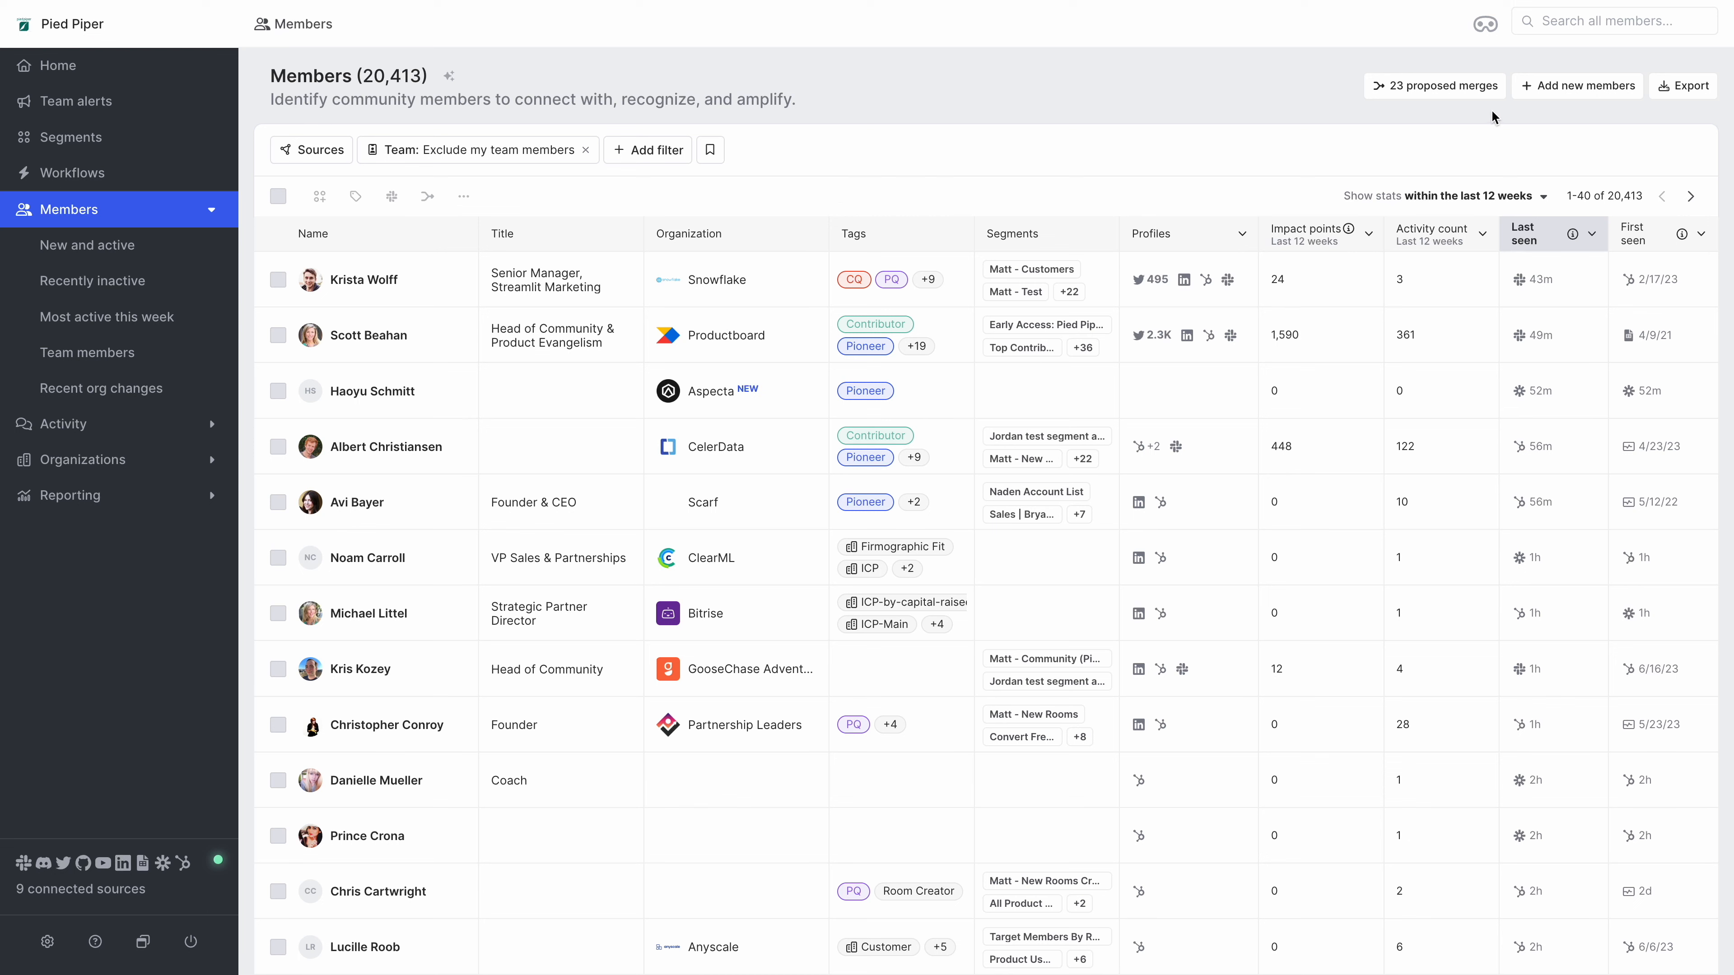
- Start a bulk member import and create a new segment called VIP Job Changes for it
left_click(1531, 87)
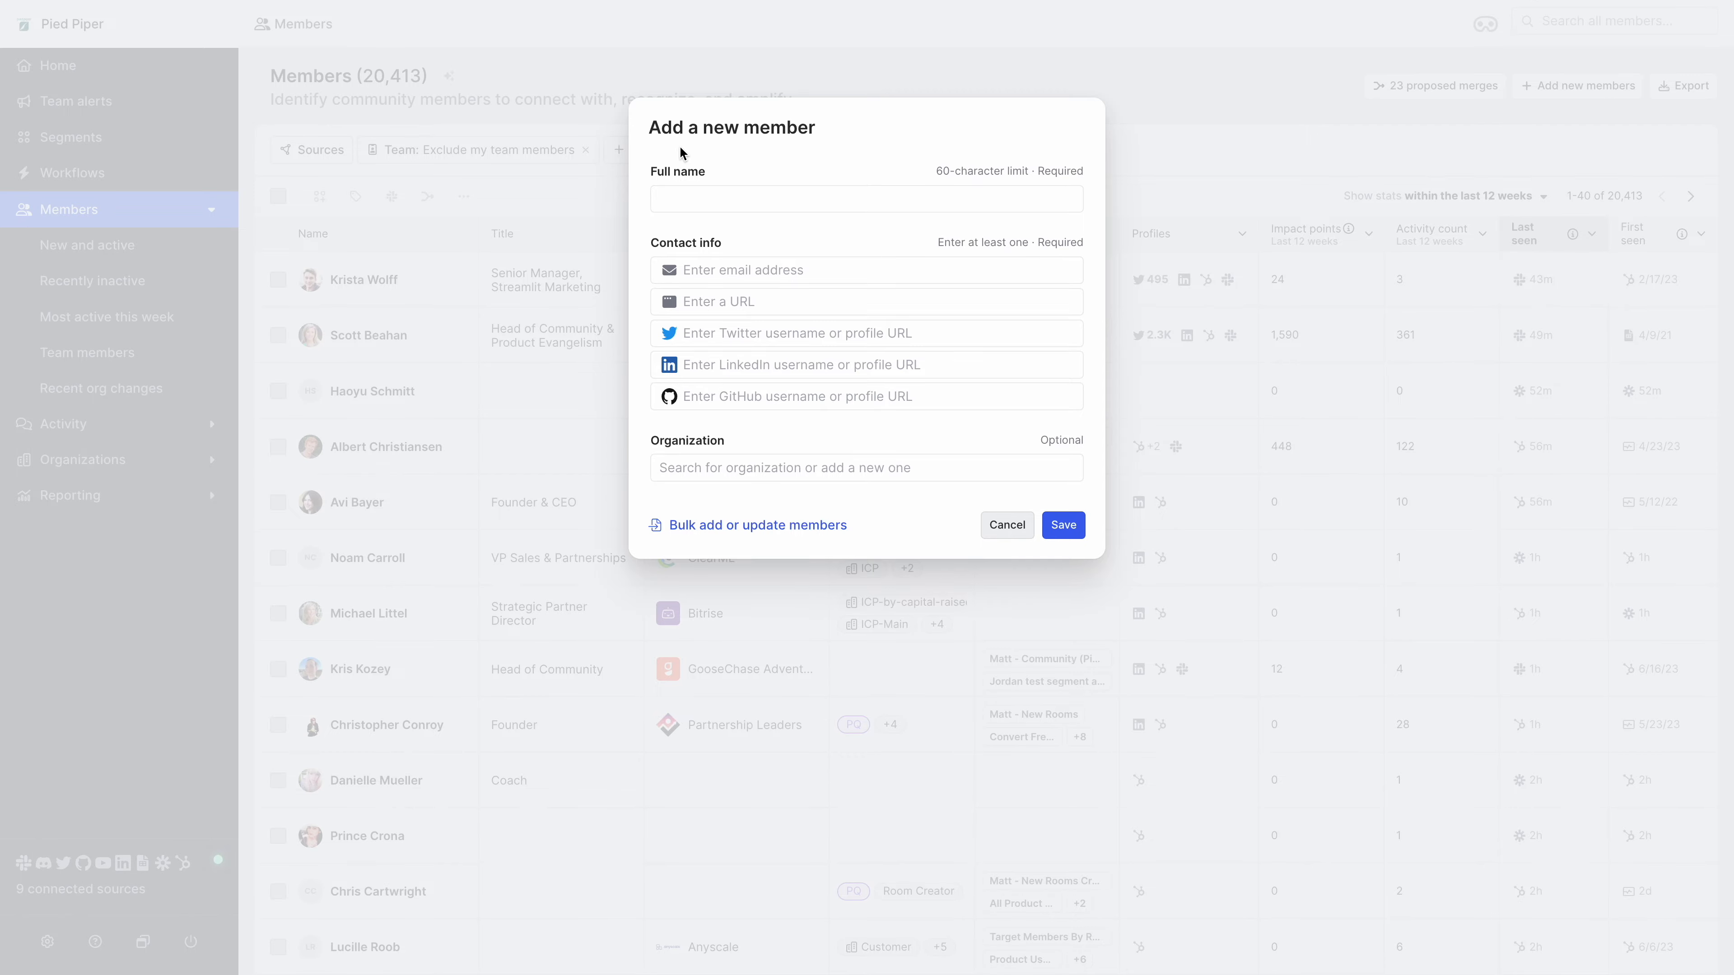
left_click(724, 526)
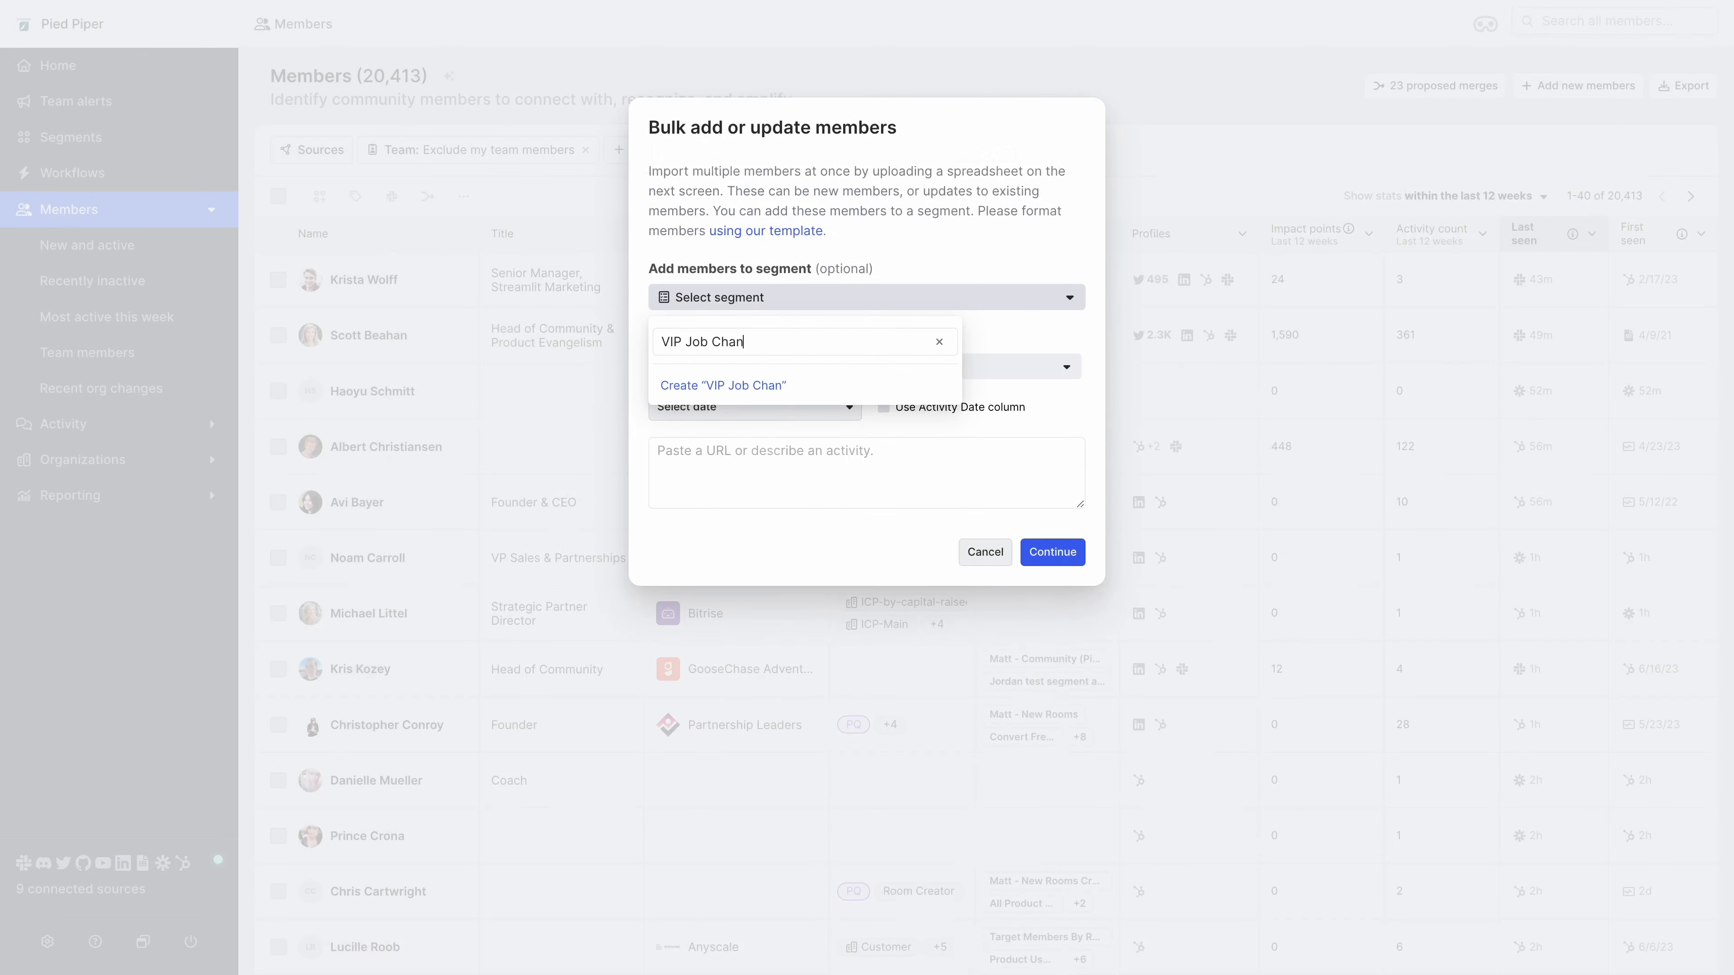
type("ges")
left_click(708, 383)
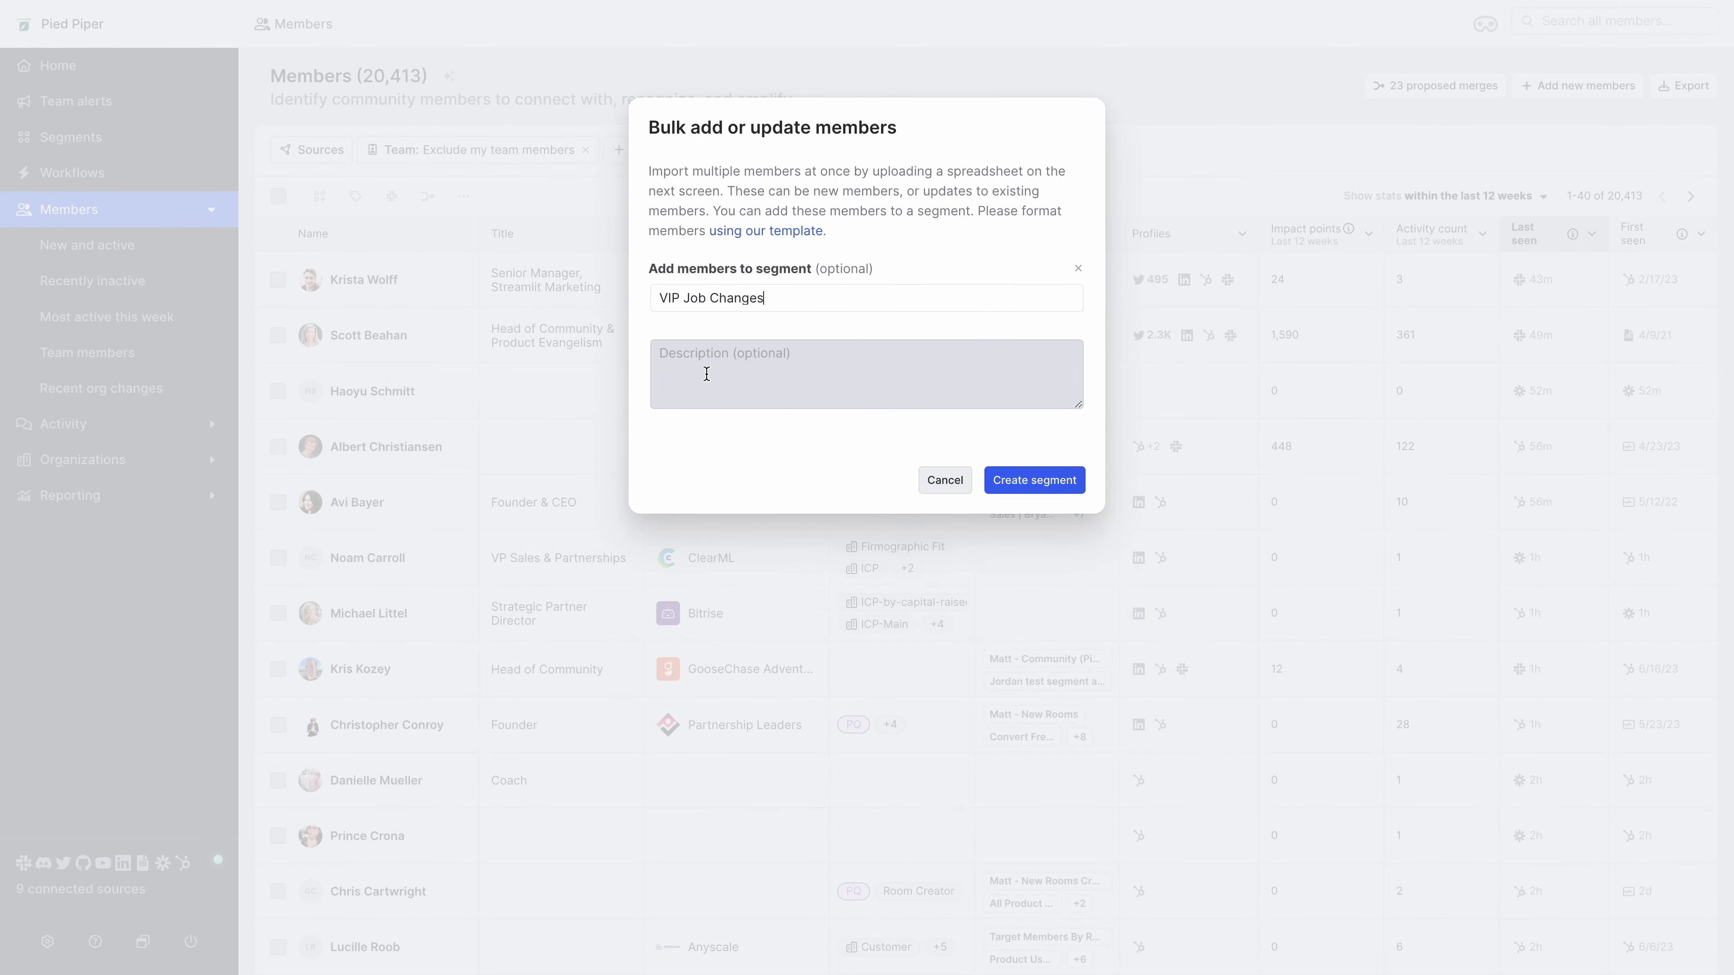
left_click(1008, 480)
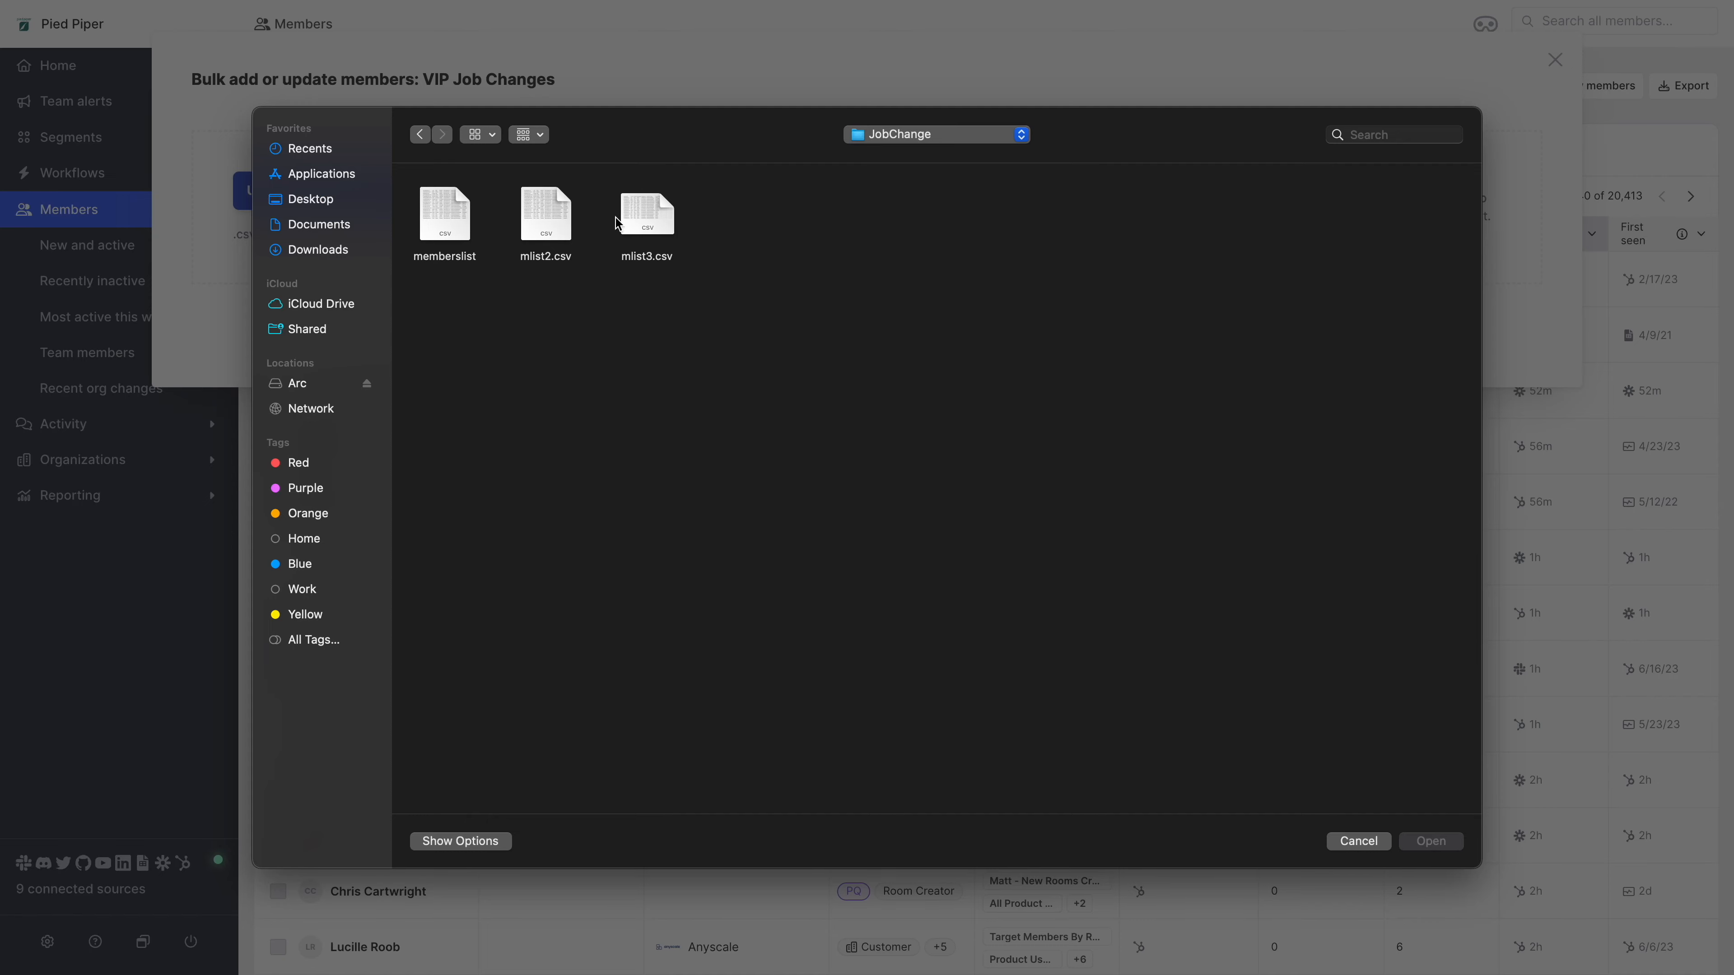
- Upload mlist3.csv with its first row as column headers and accept the matched column mappings
double_click(654, 216)
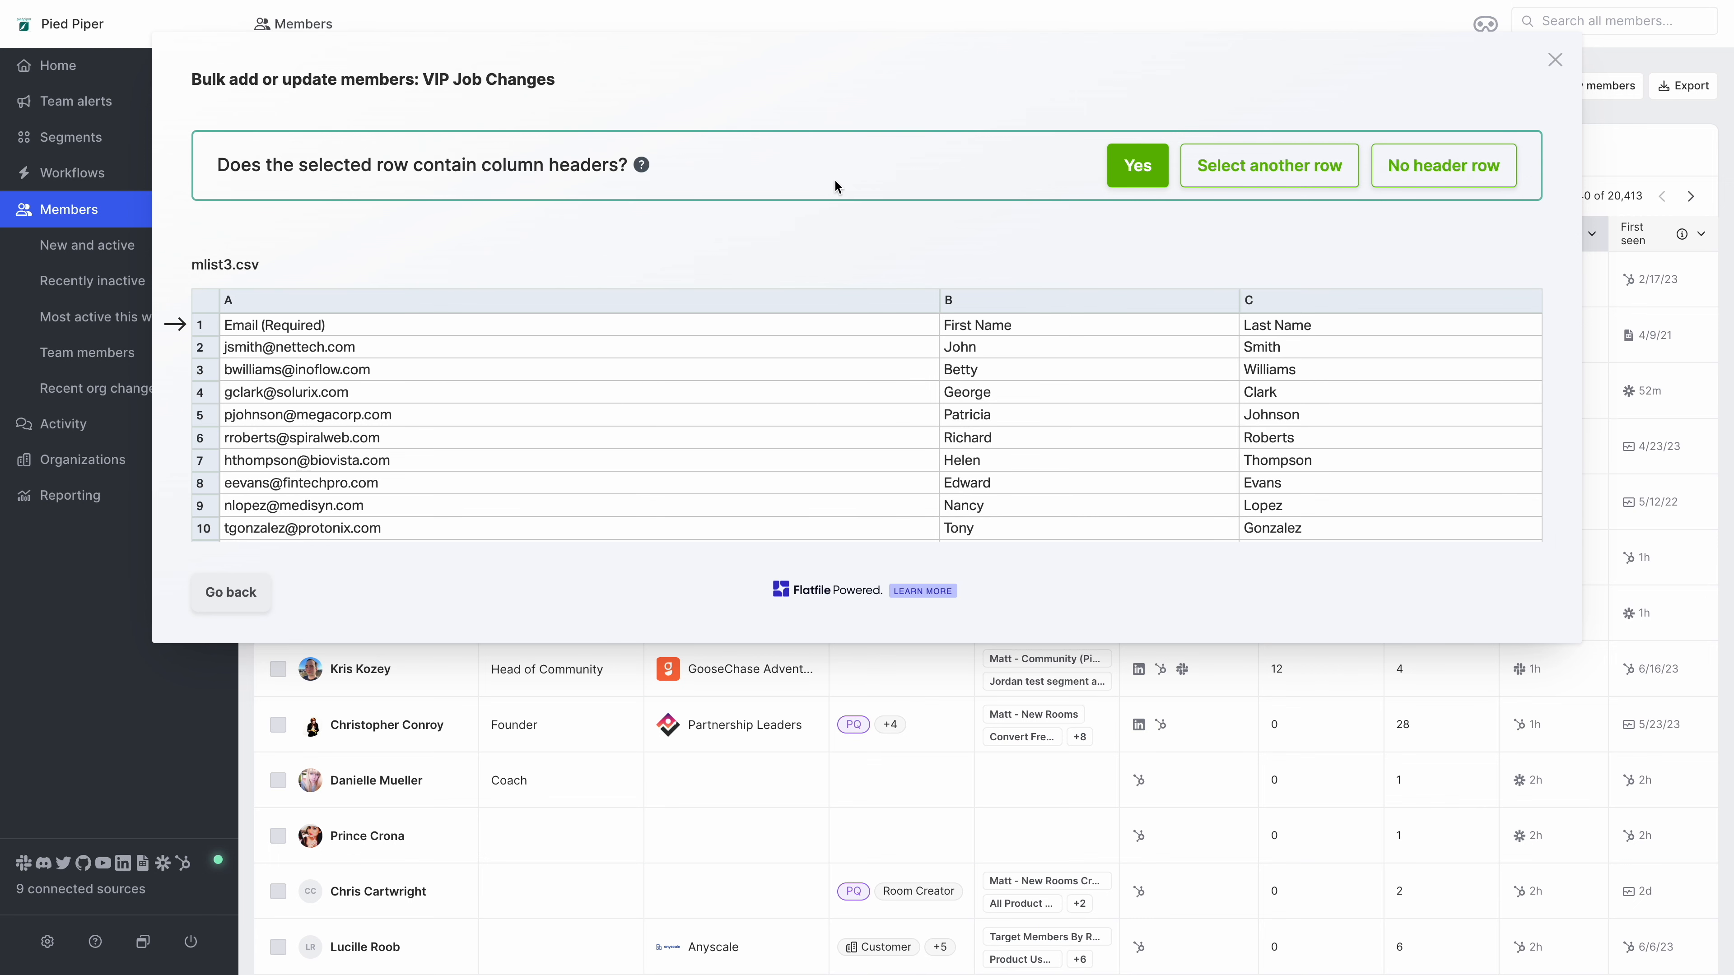
left_click(1123, 164)
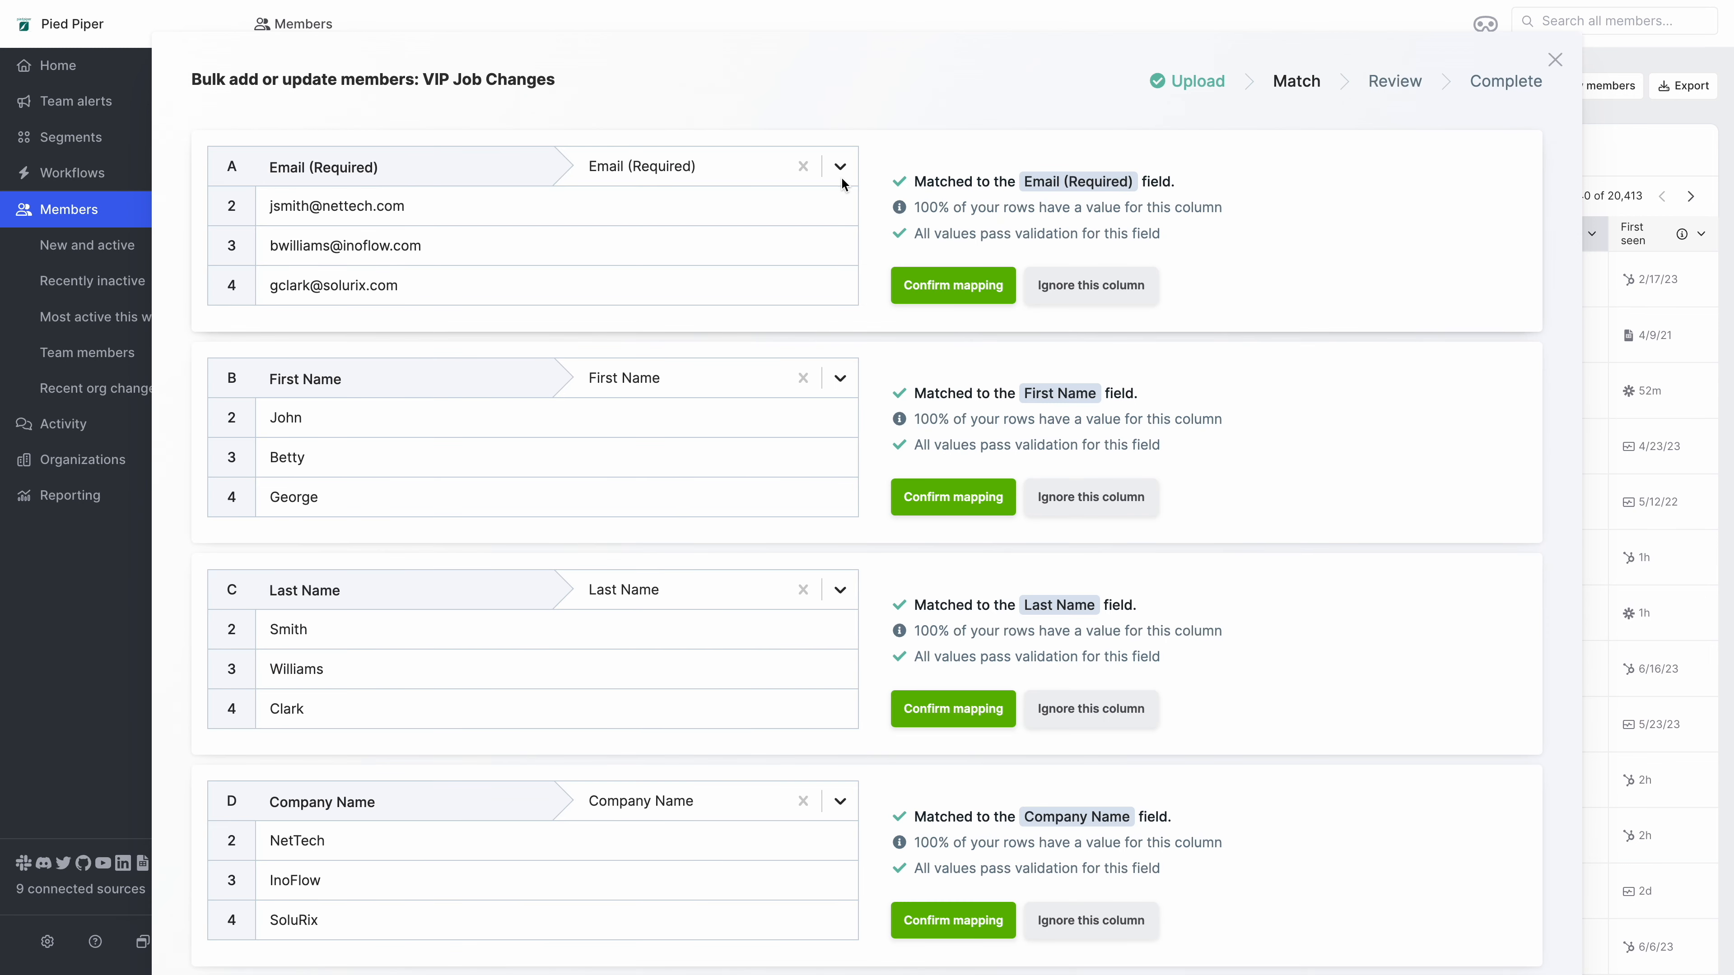
scroll(684, 385, "down", 7)
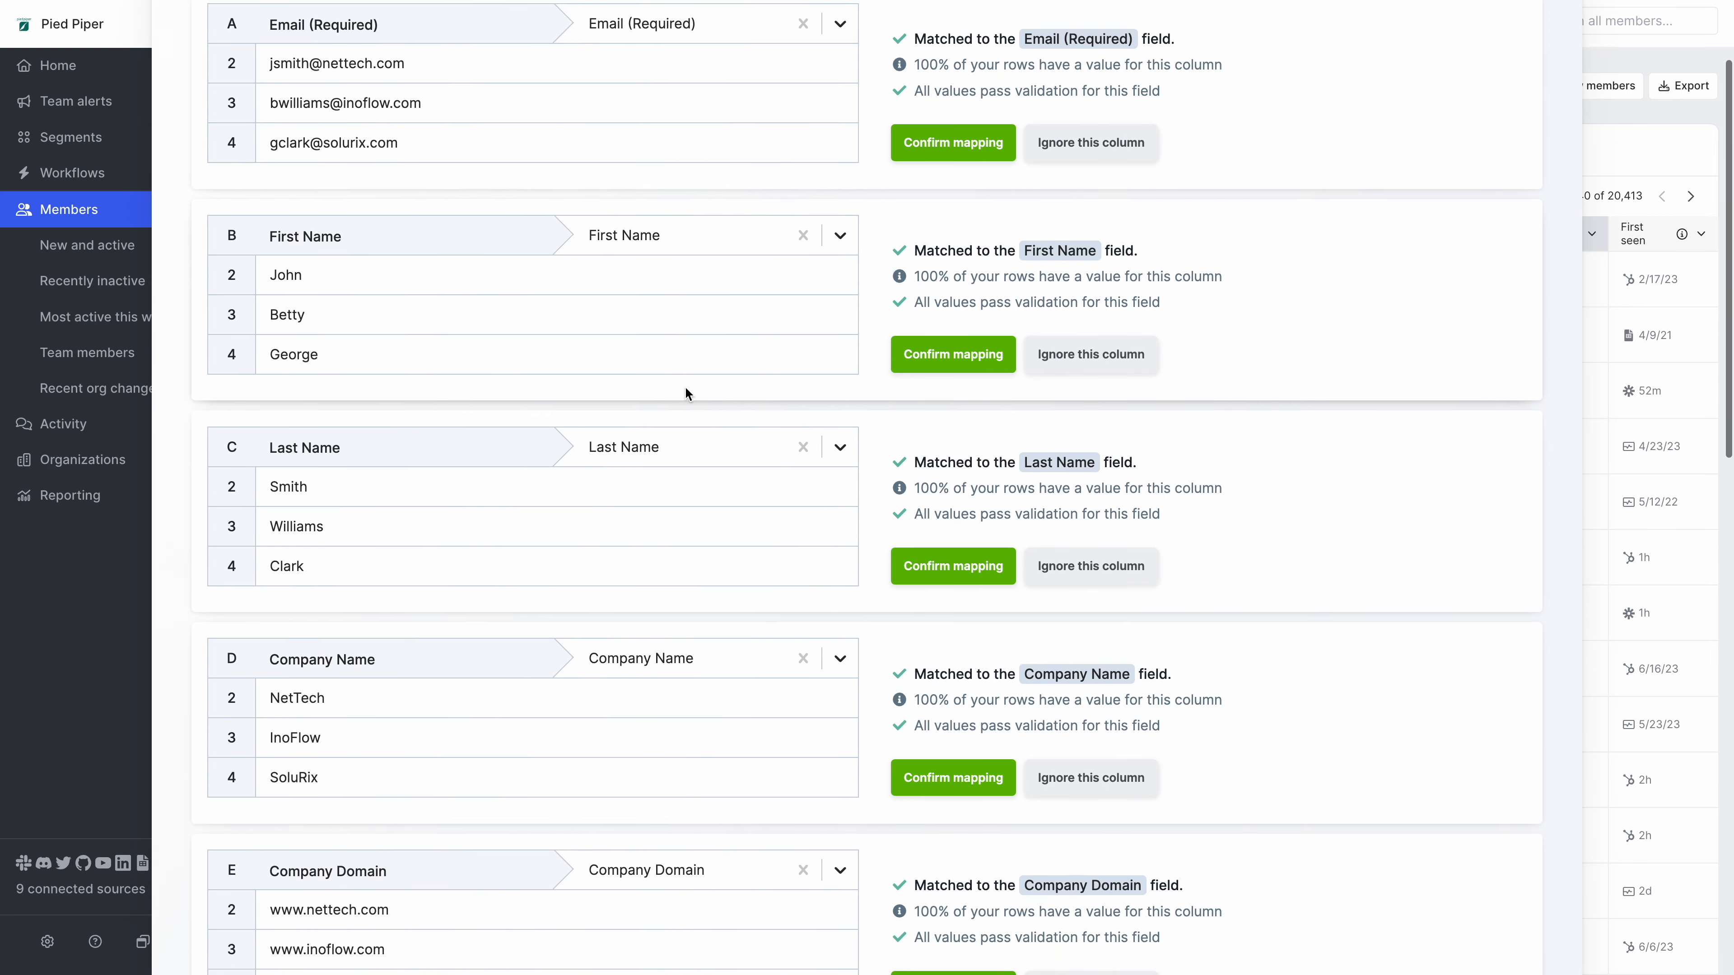
scroll(684, 386, "down", 10)
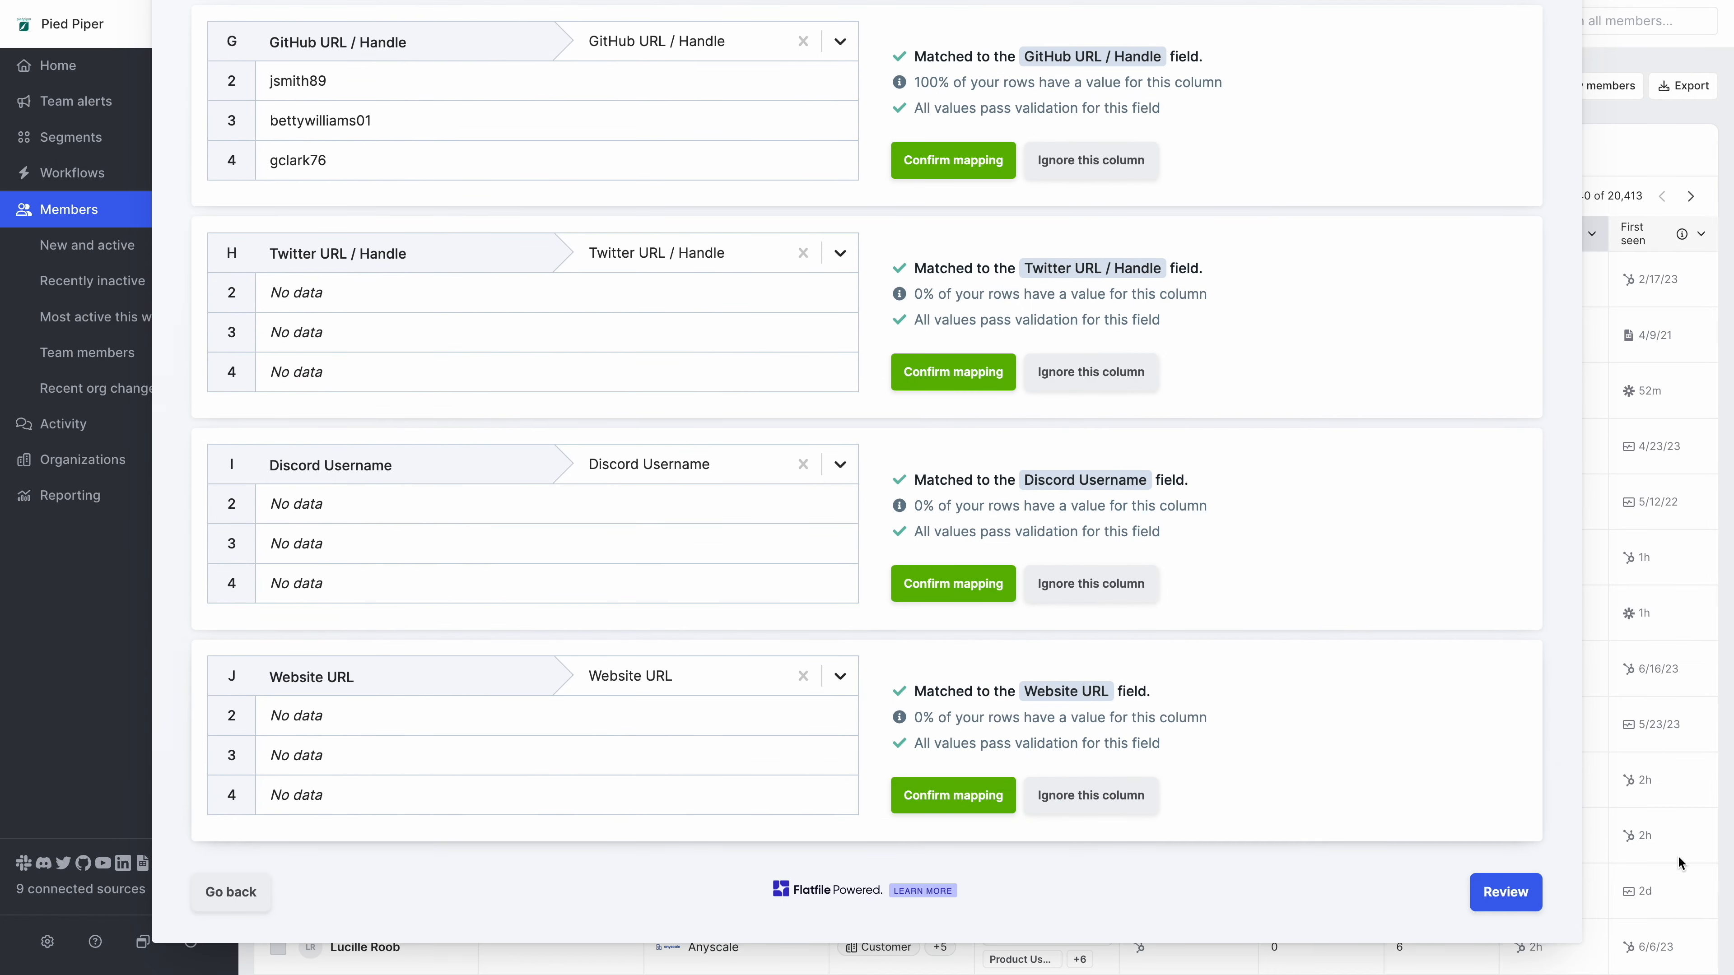
left_click(1526, 899)
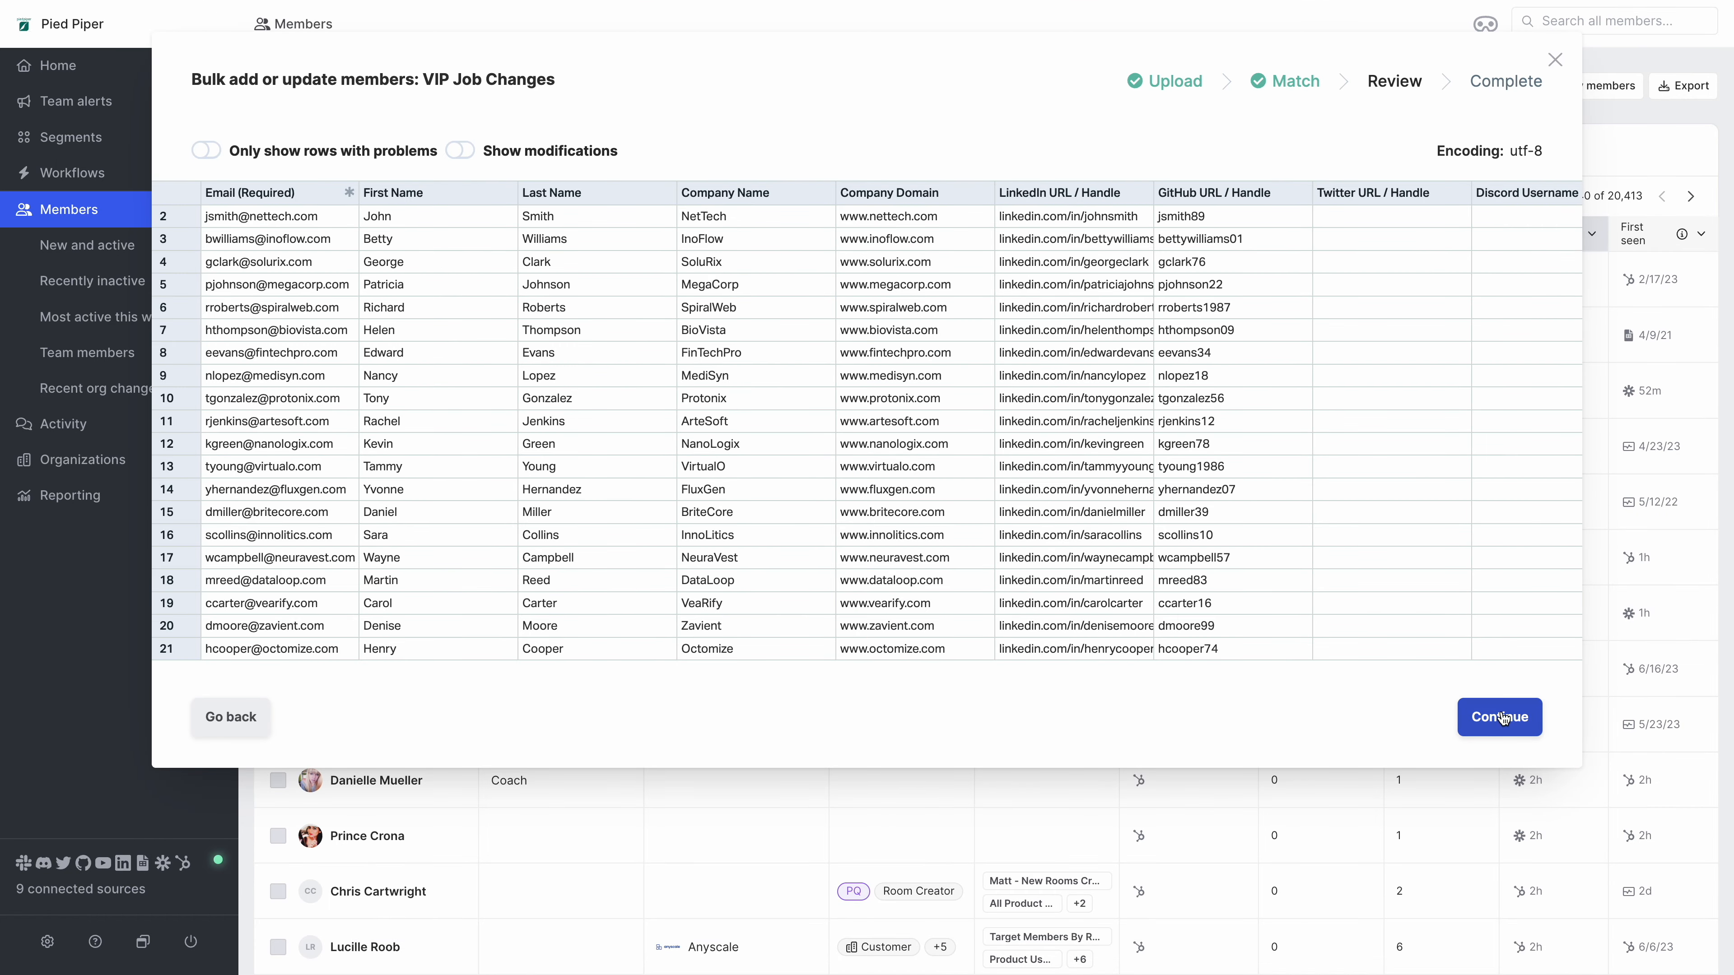
- Submit the reviewed rows for import into the VIP Job Changes segment and close the import
left_click(1501, 717)
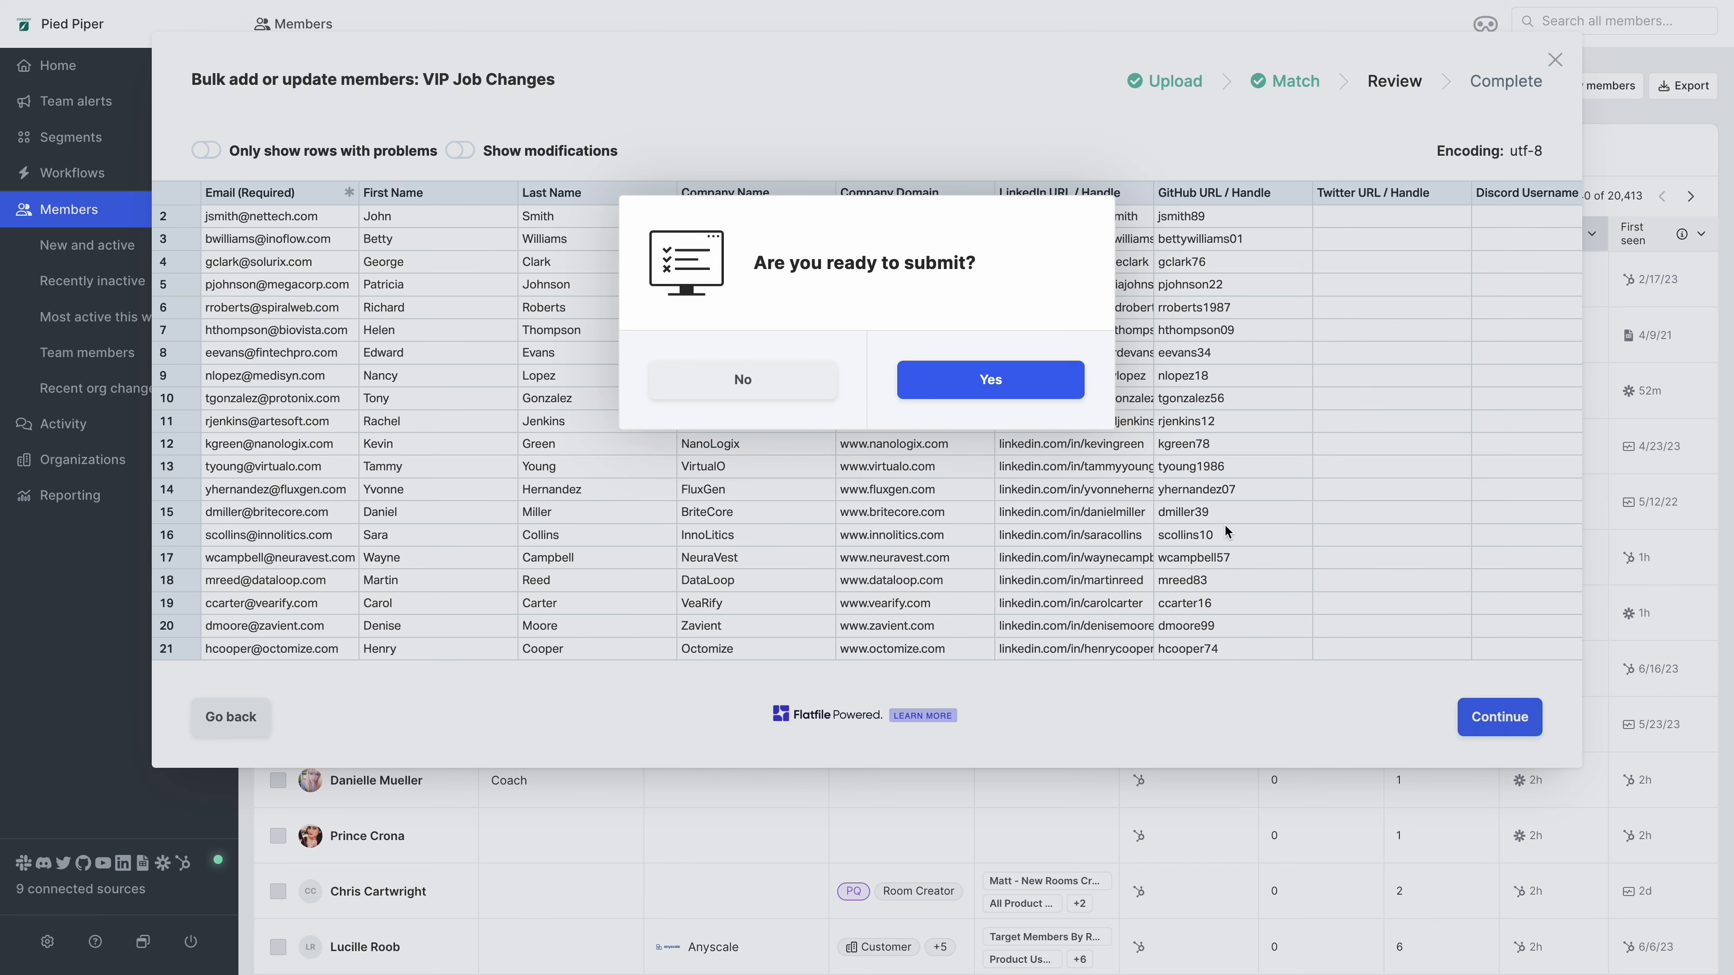
left_click(1022, 390)
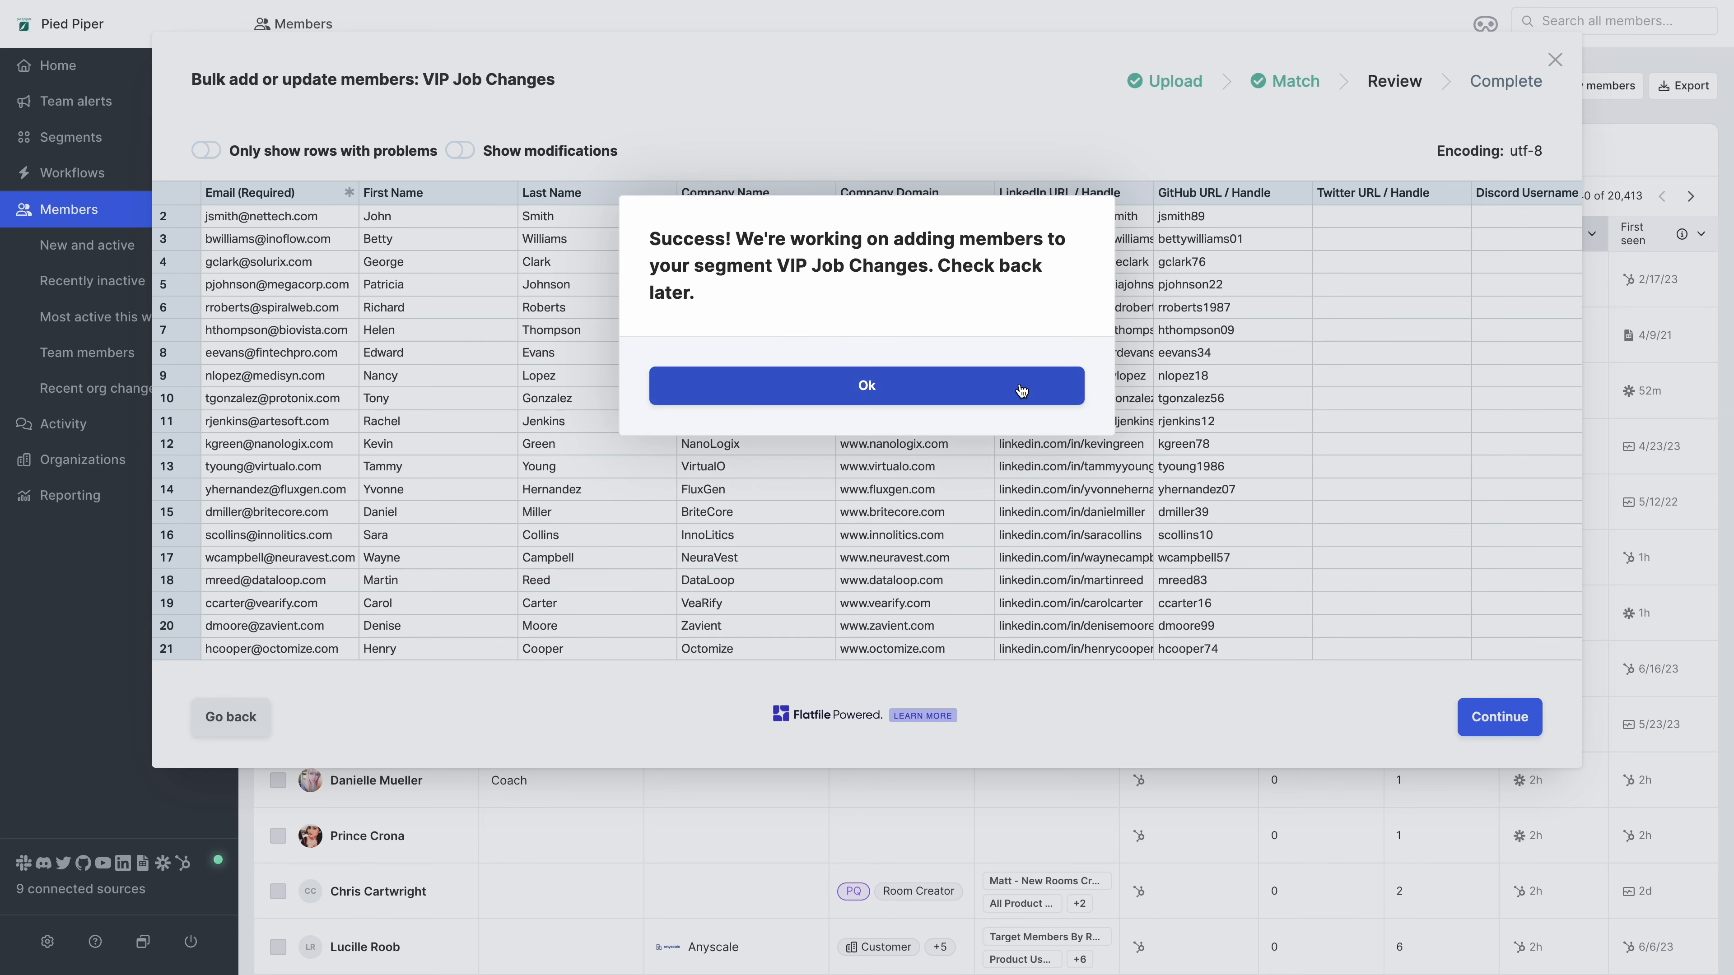
left_click(980, 396)
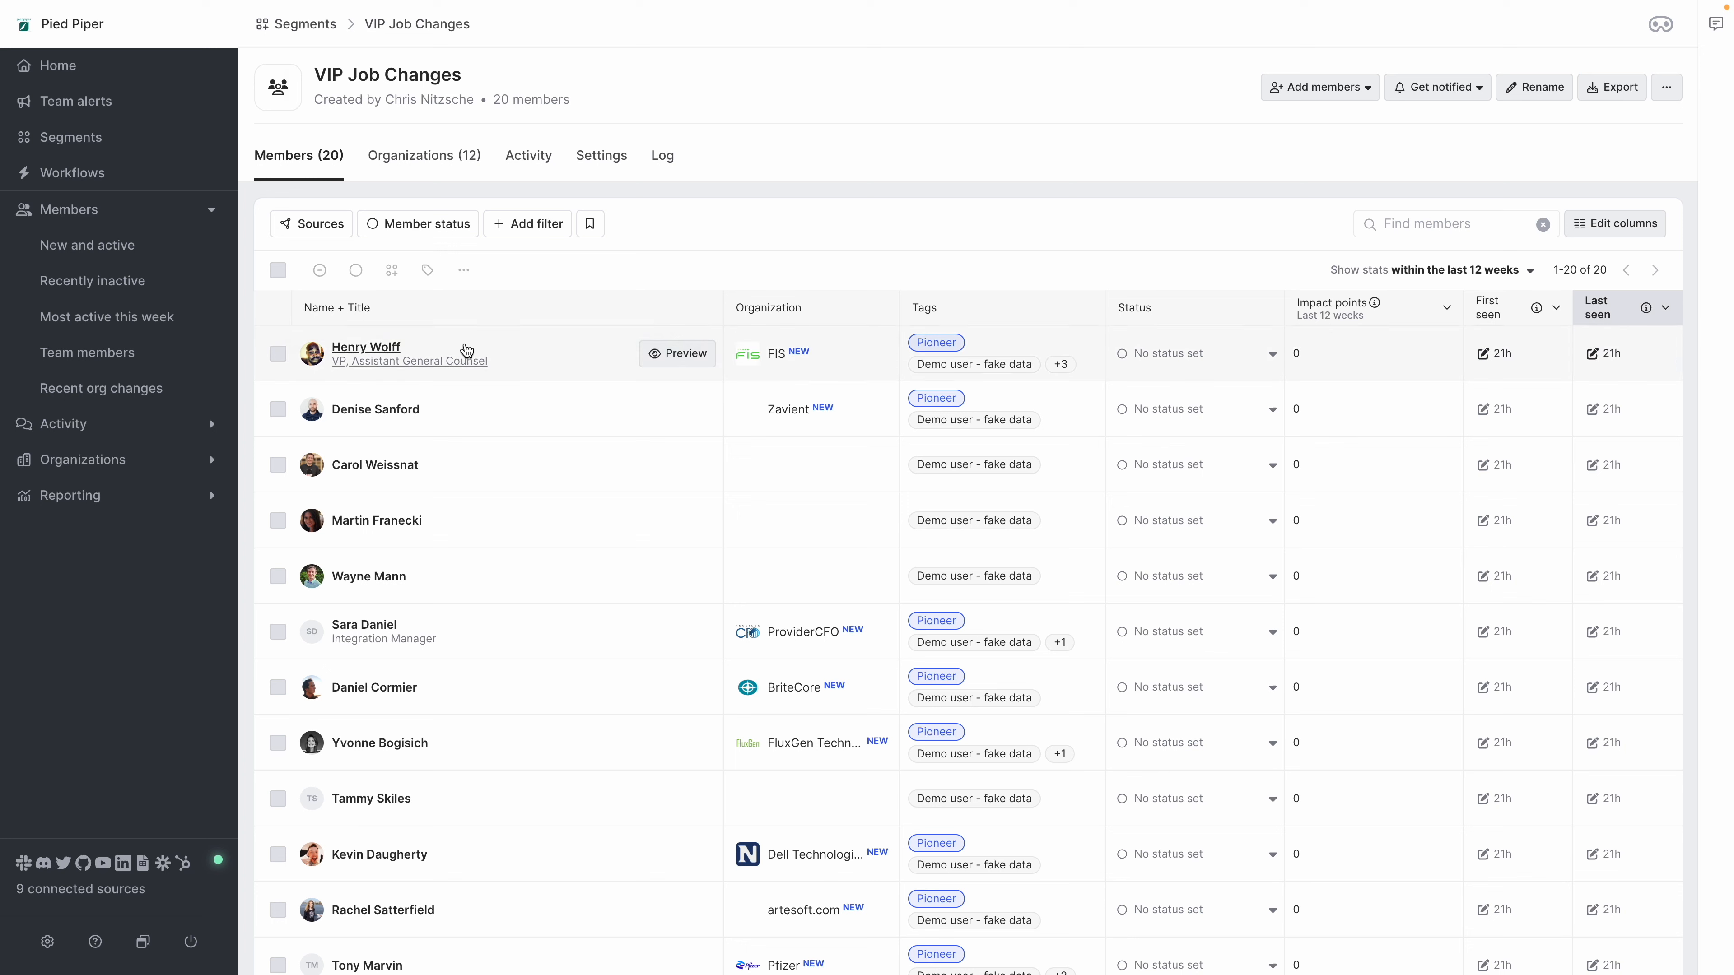
- Preview the profile card of the first member in the VIP Job Changes segment
mouse_move(413, 357)
mouse_move(547, 128)
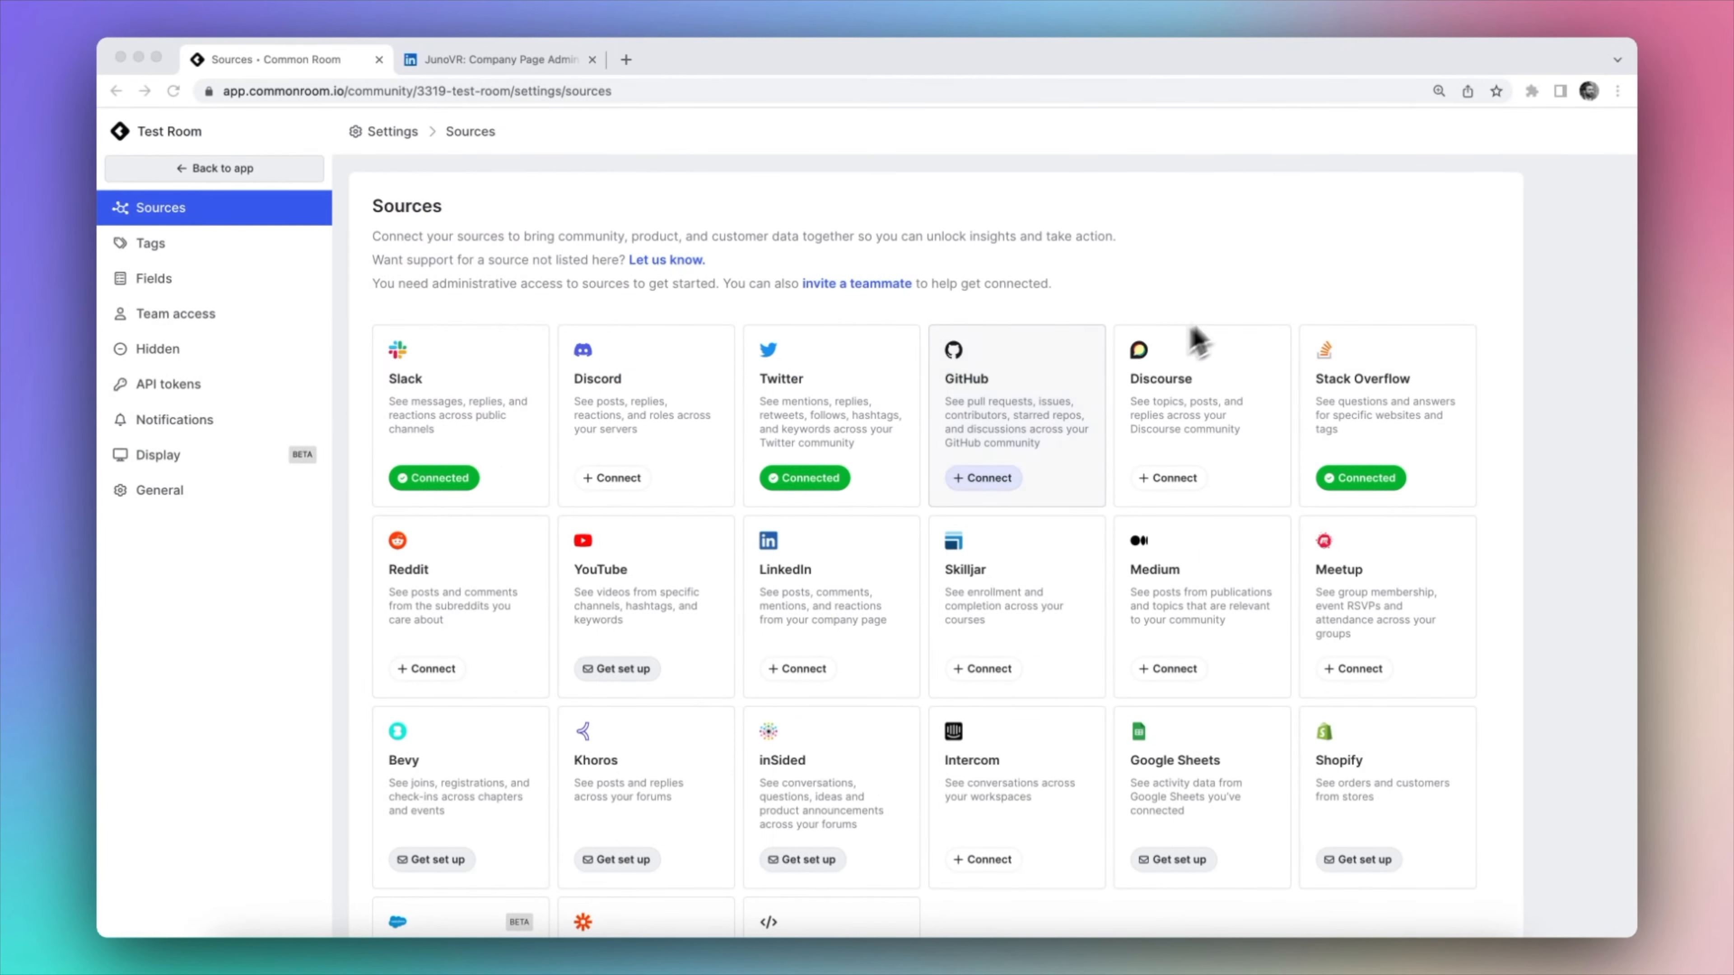
- Connect LinkedIn as a source by authenticating the company page's admin URL and allowing Common Room access
left_click(826, 669)
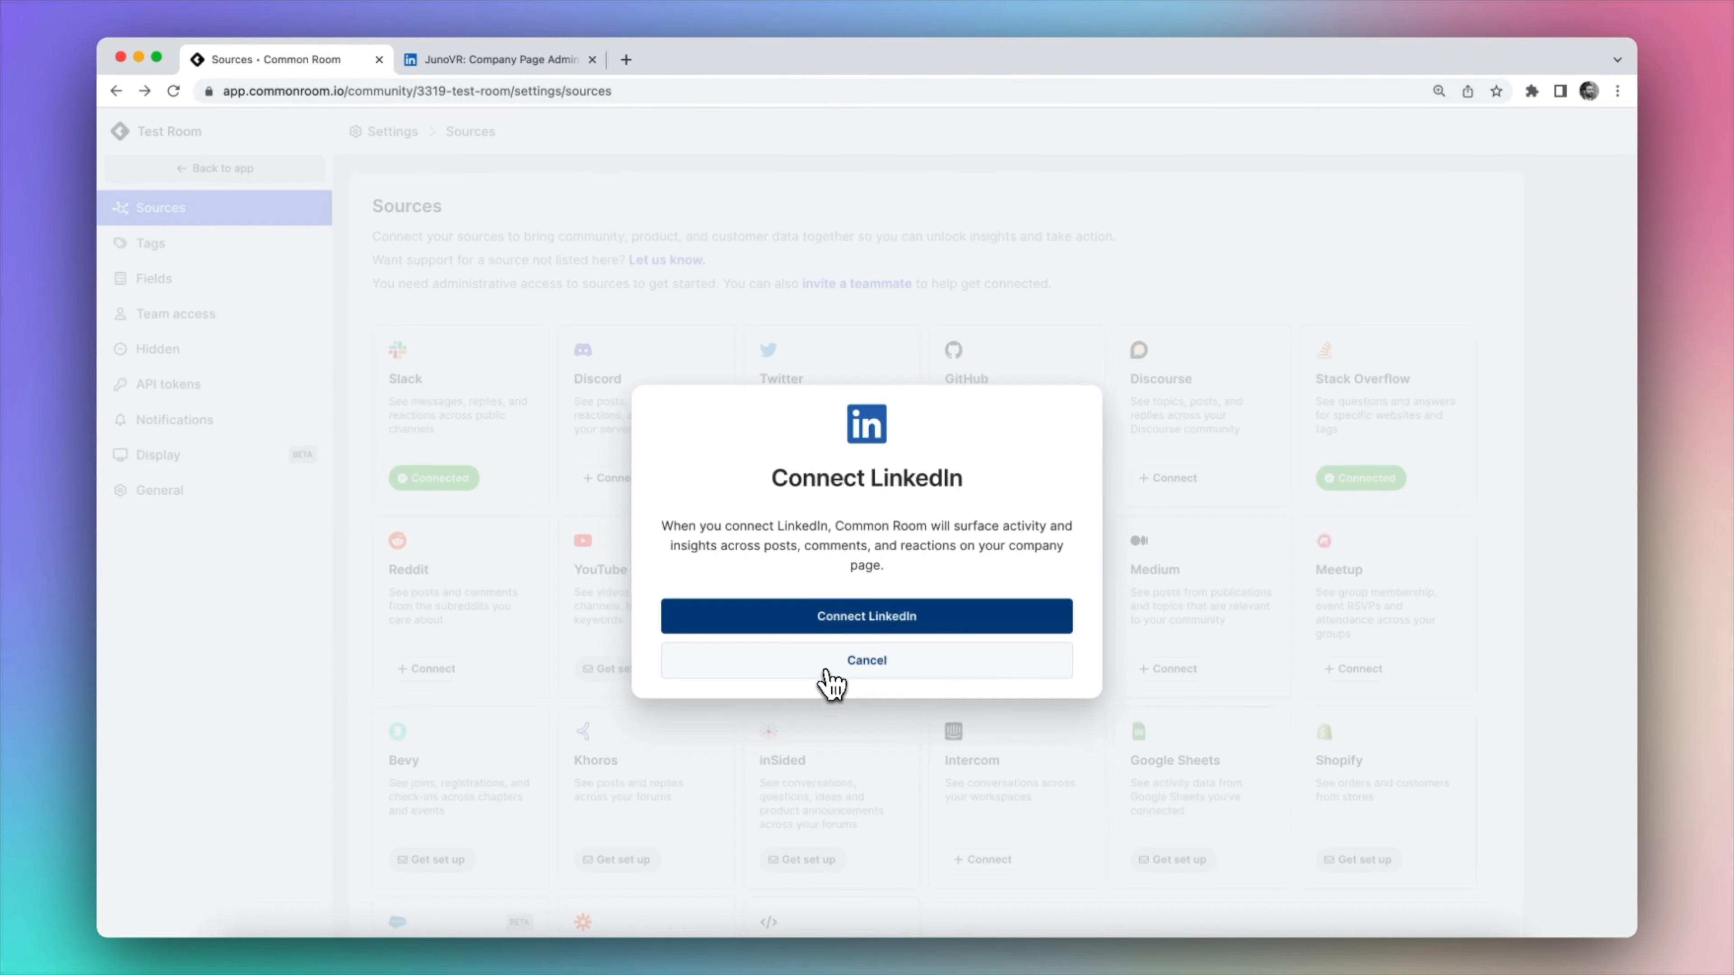
left_click(829, 630)
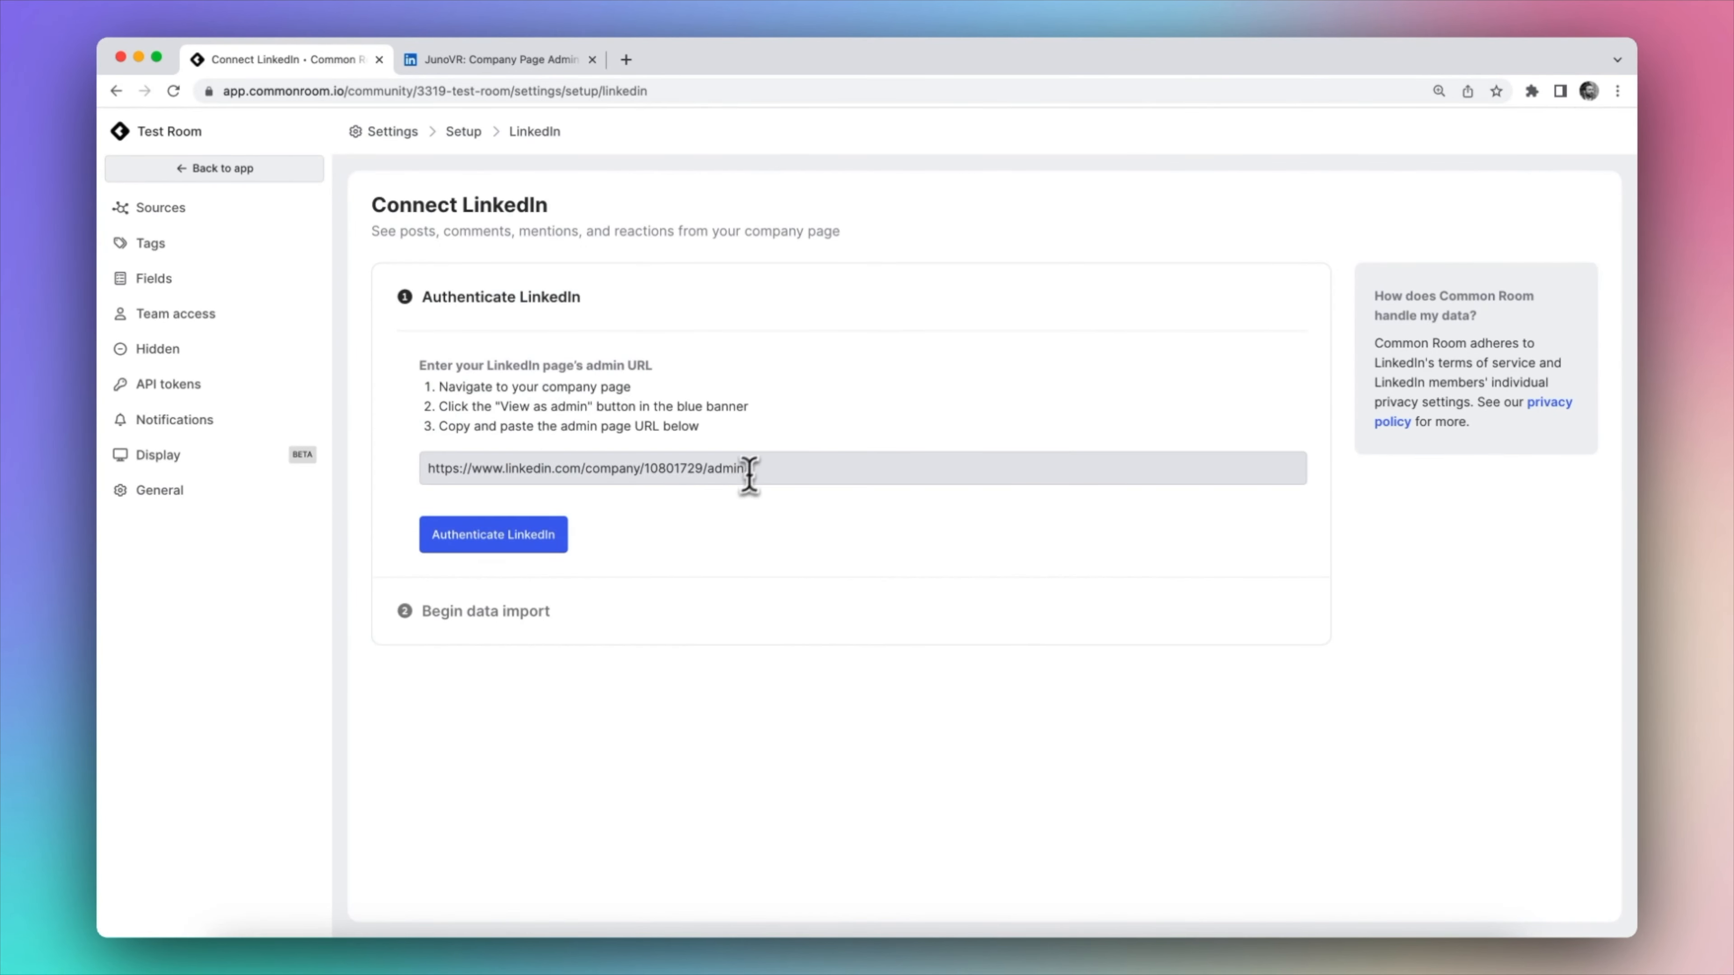
left_click(493, 534)
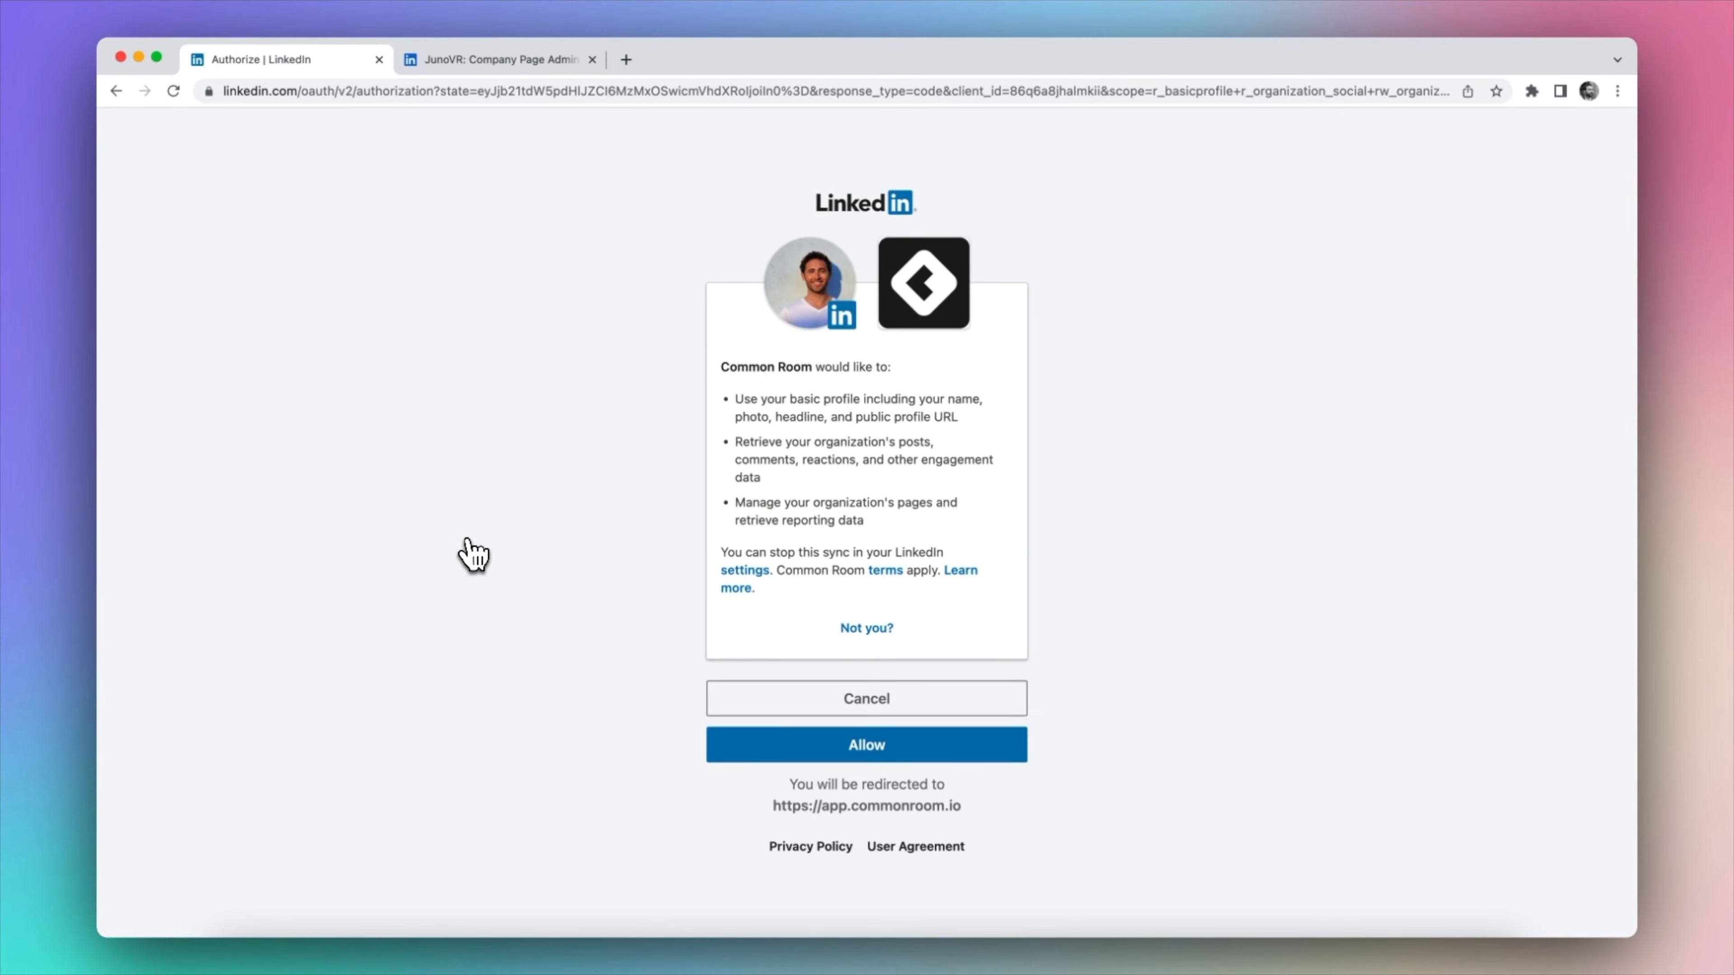
left_click(792, 744)
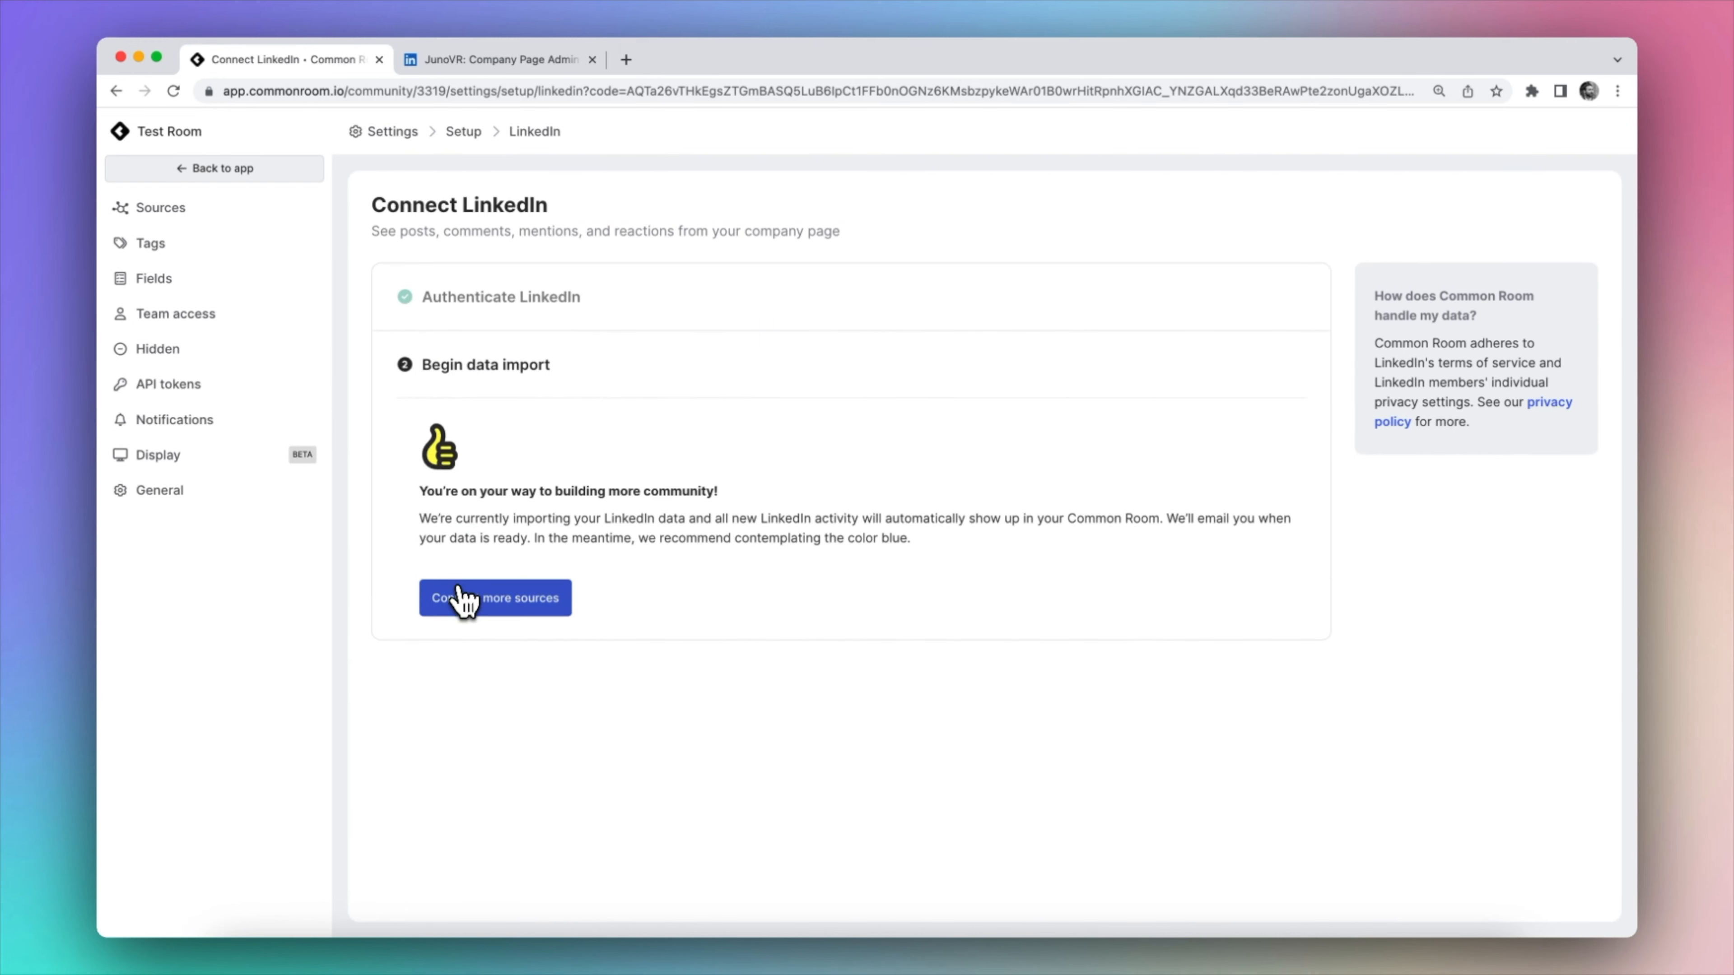
left_click(464, 608)
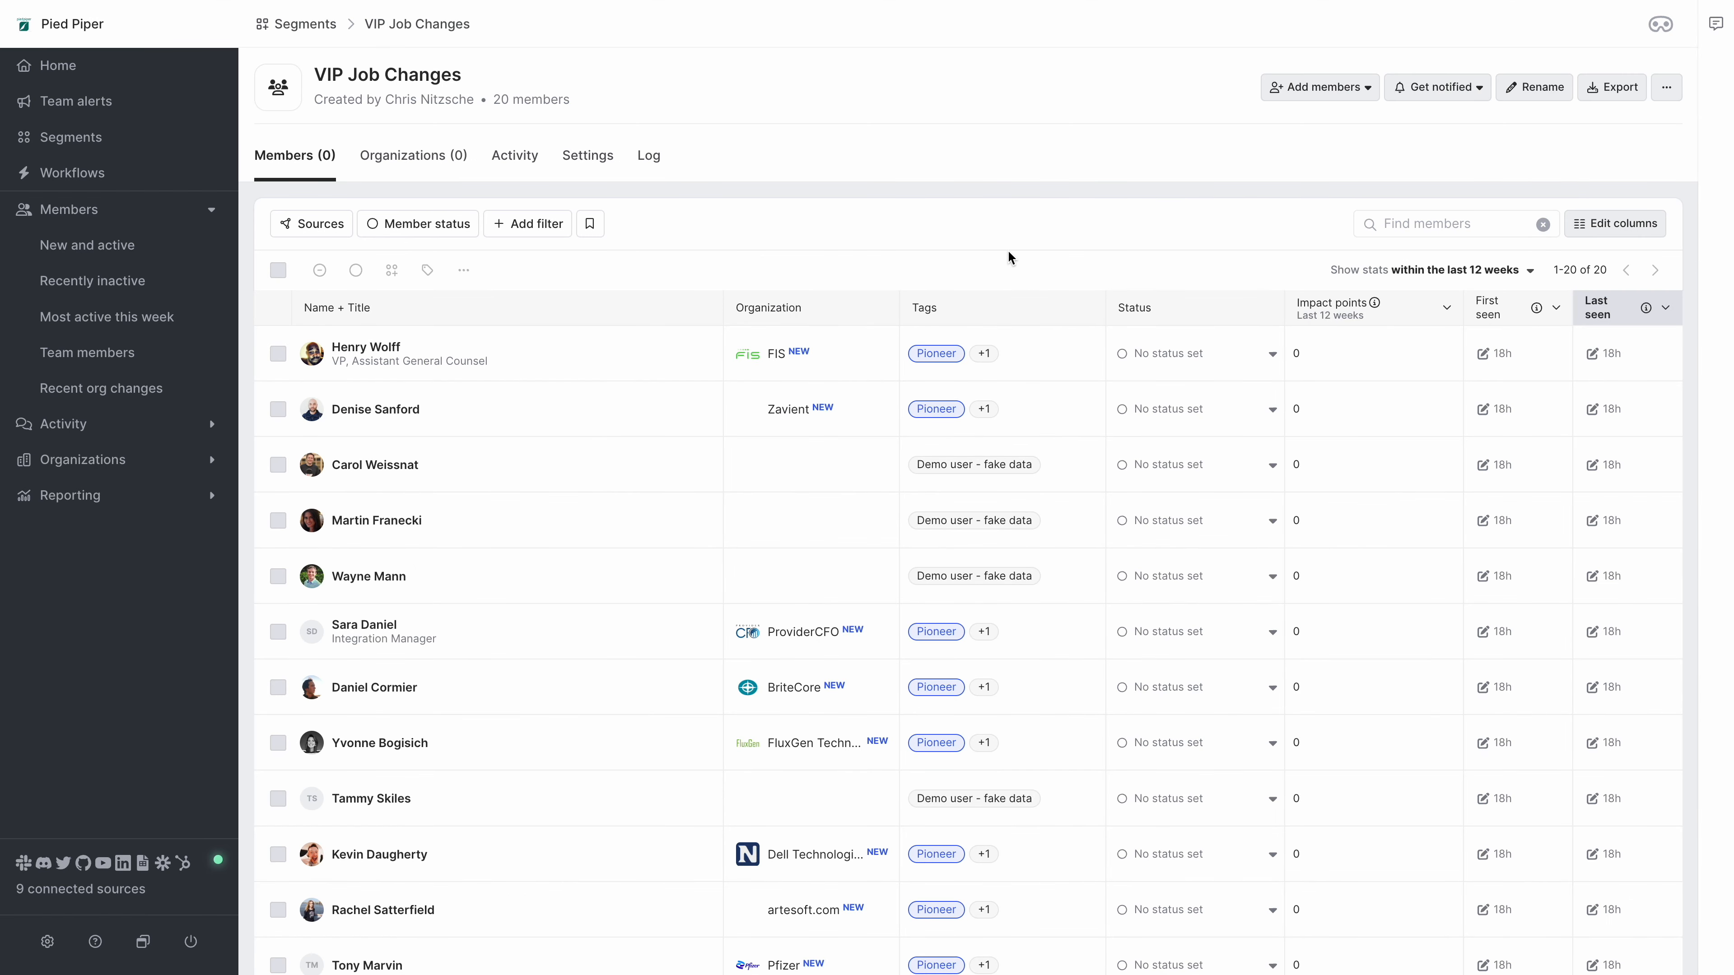
- Review the connected sources and examine the available community and business data integrations in the source settings
left_click(132, 865)
scroll(554, 420, "down", 5)
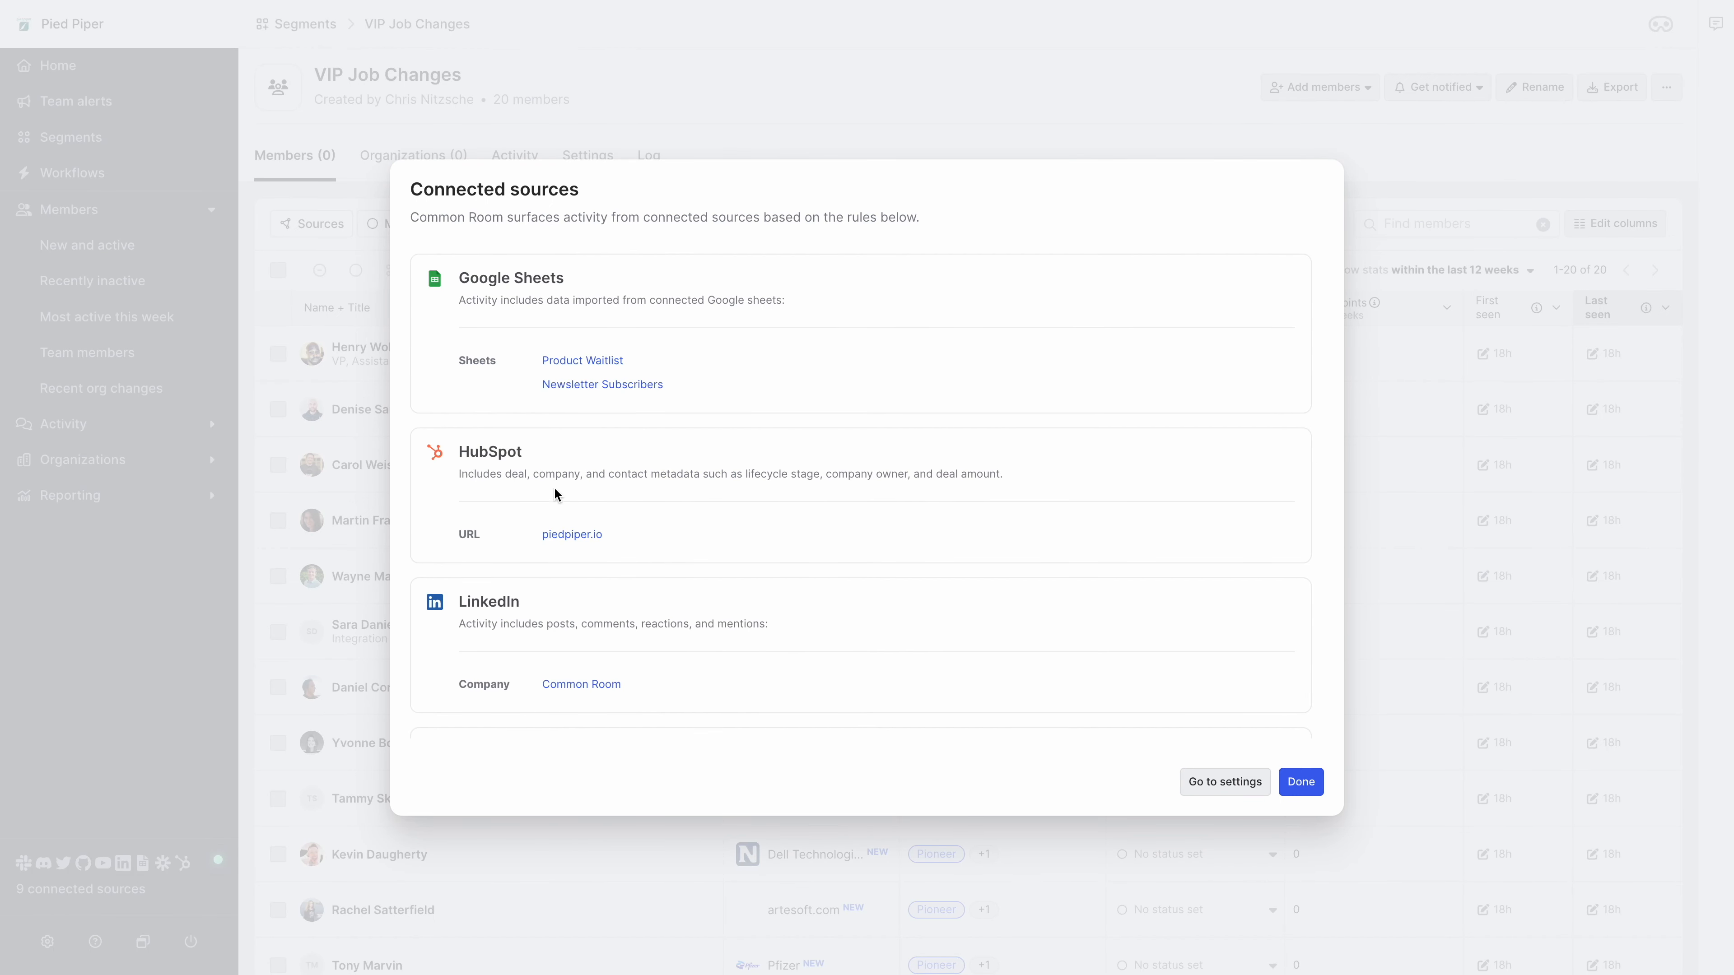
left_click(1201, 780)
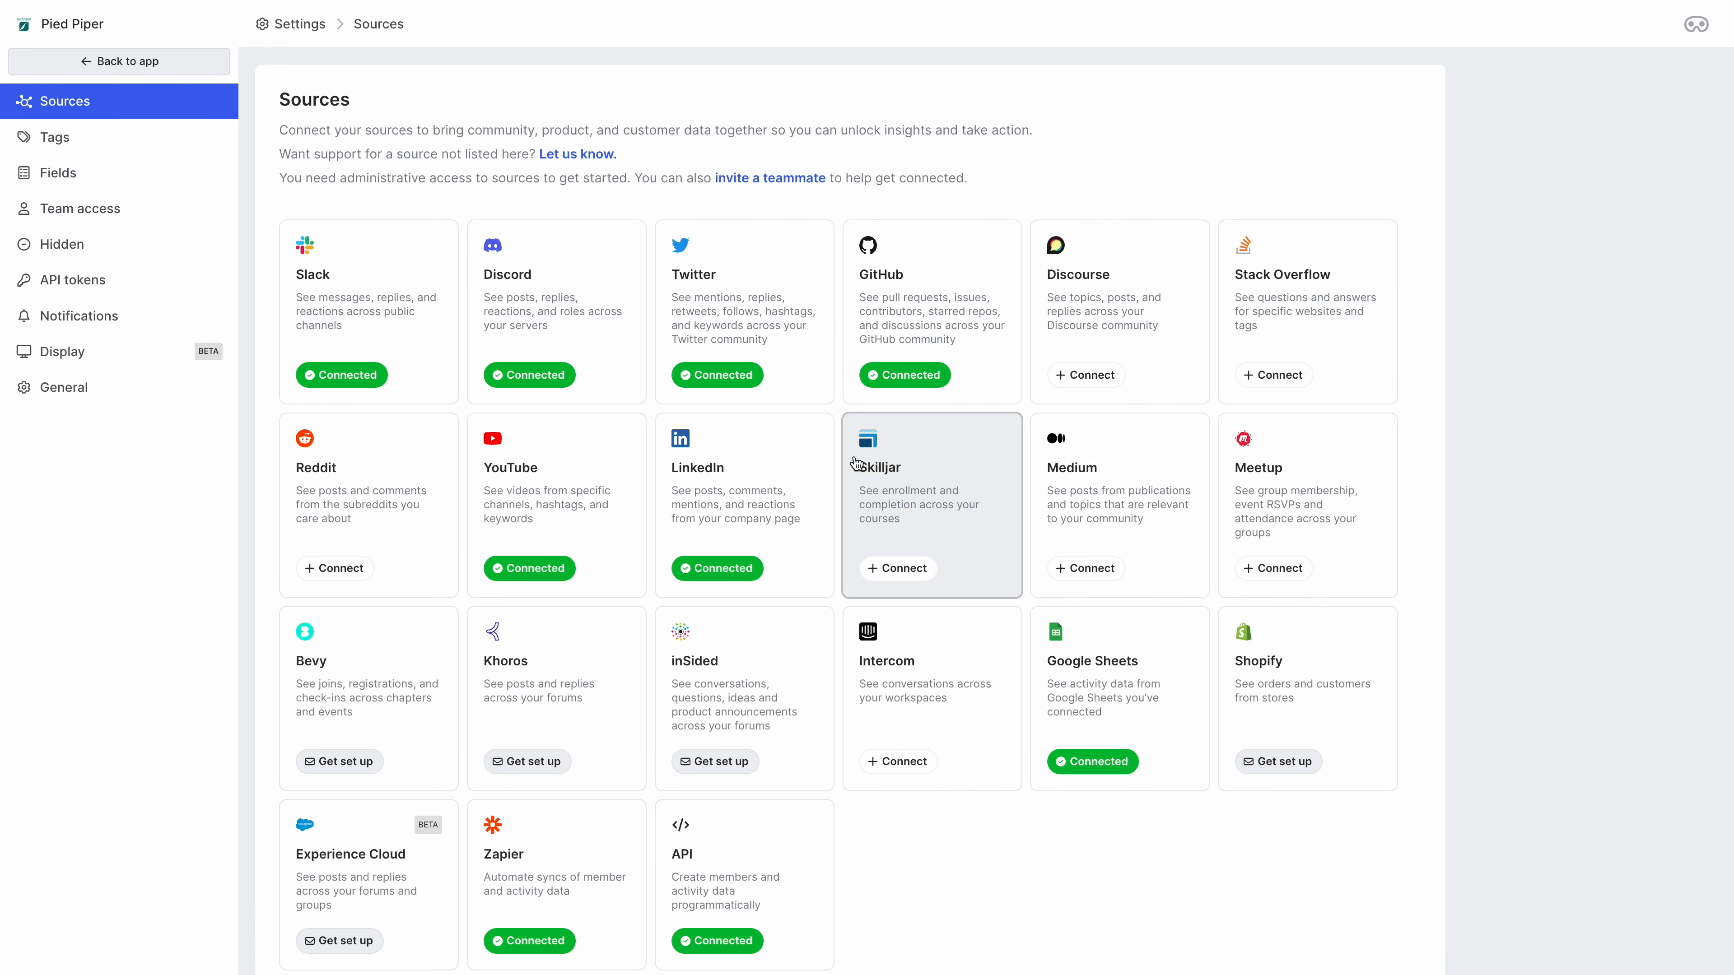
scroll(856, 463, "down", 8)
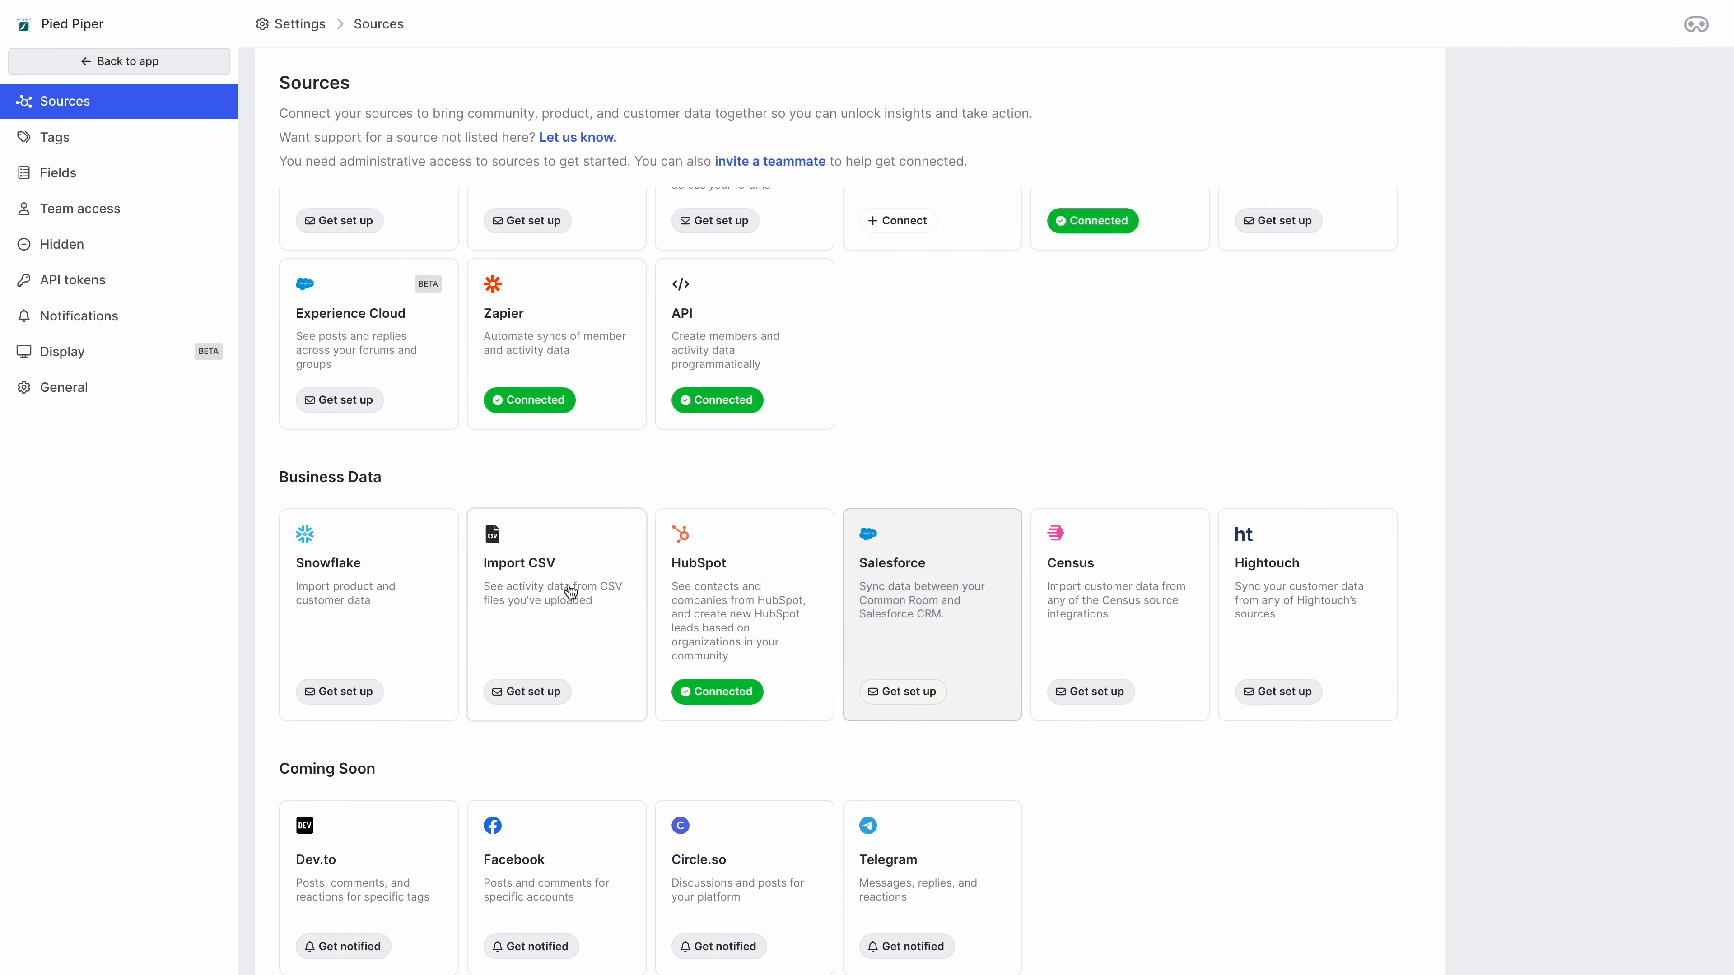
scroll(391, 597, "down", 1)
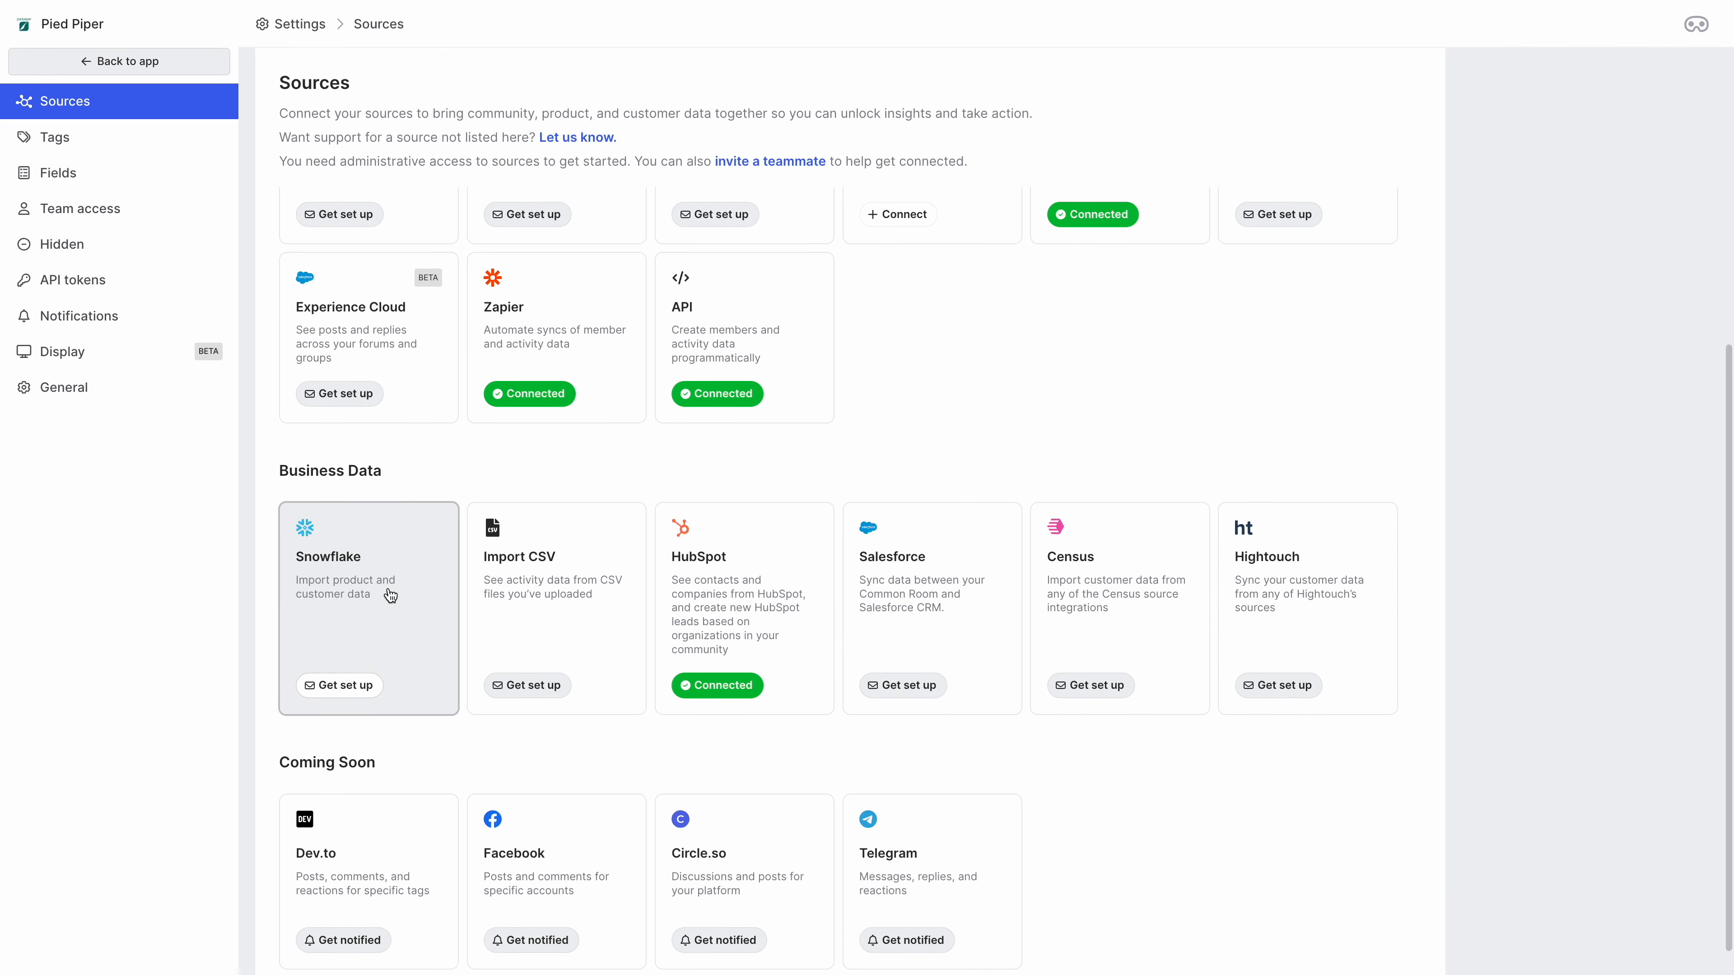
- Return to the segments, search them for VIP and open the Track job changes from VIPs segment
left_click(123, 63)
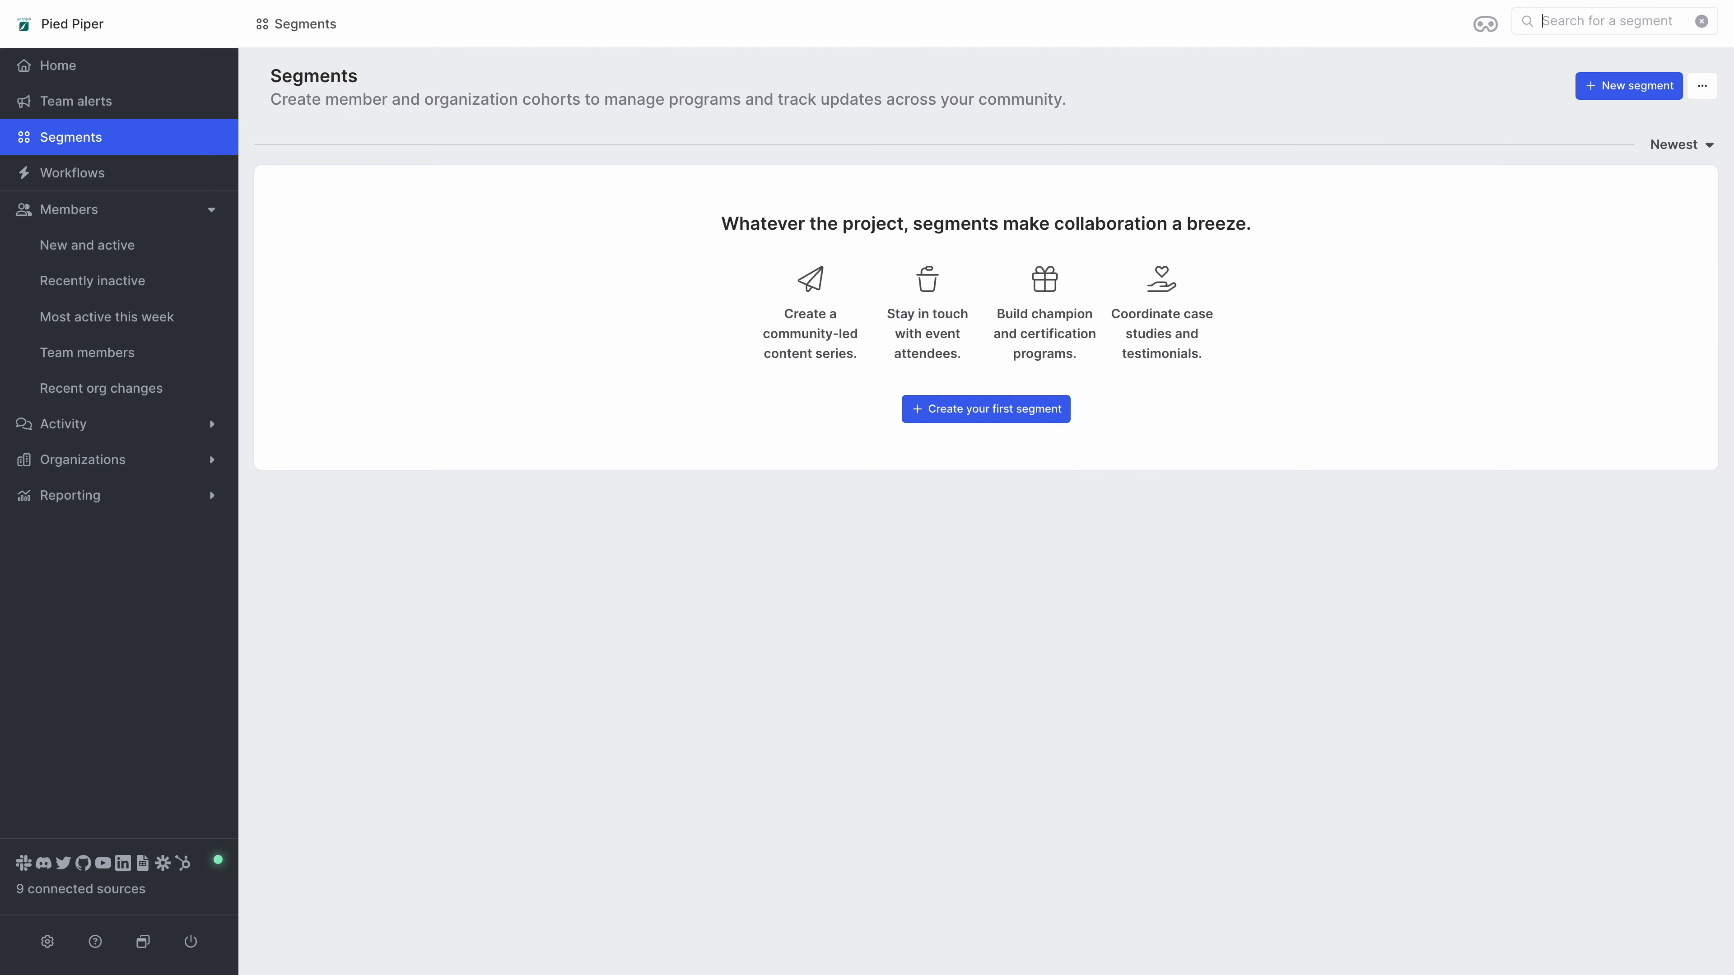
type("VIP")
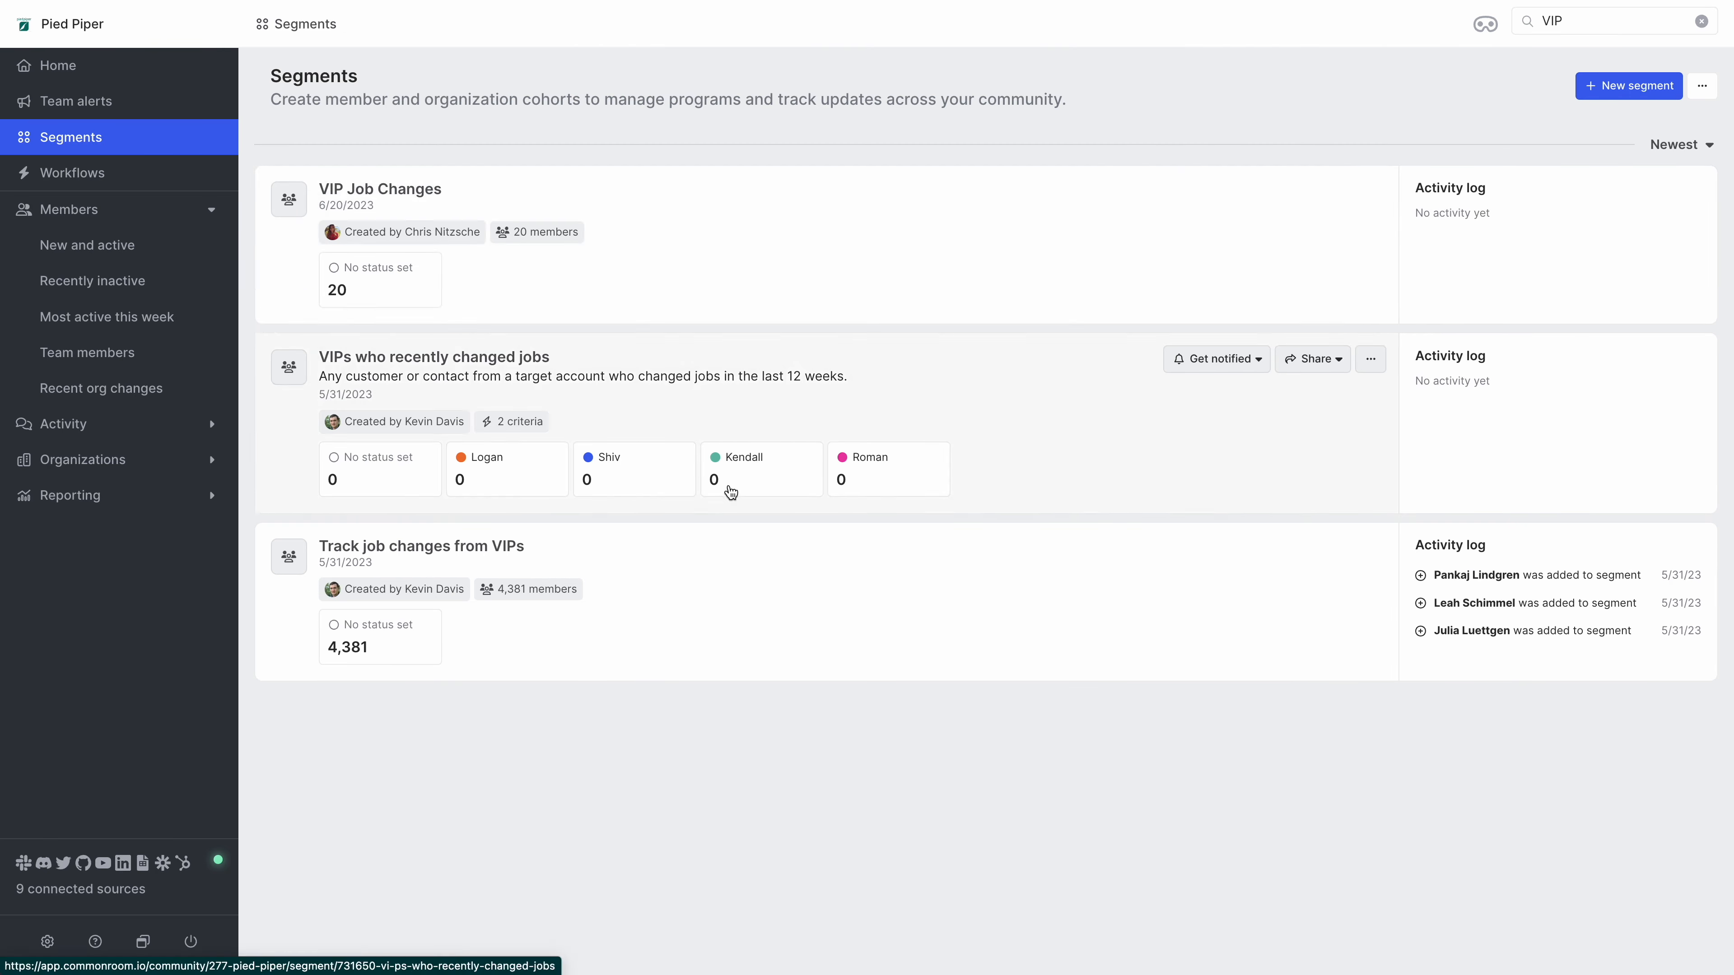
left_click(619, 637)
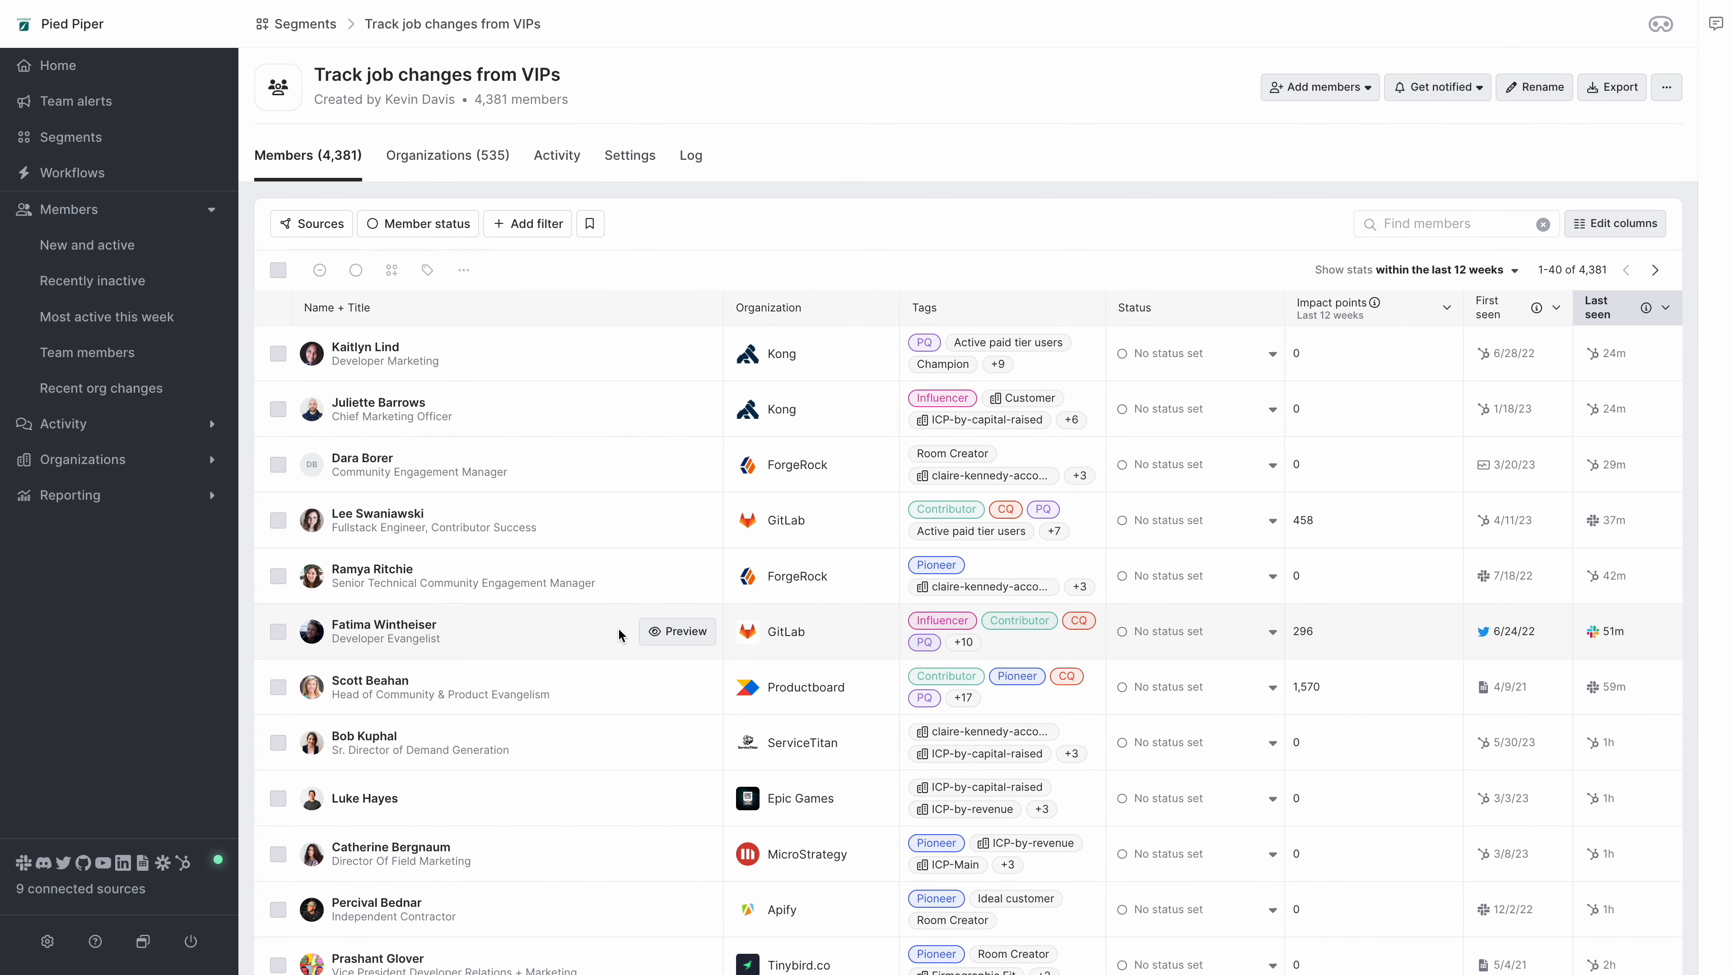
- Add an Org change filter for the Last 6 months to the segment's member list
left_click(535, 239)
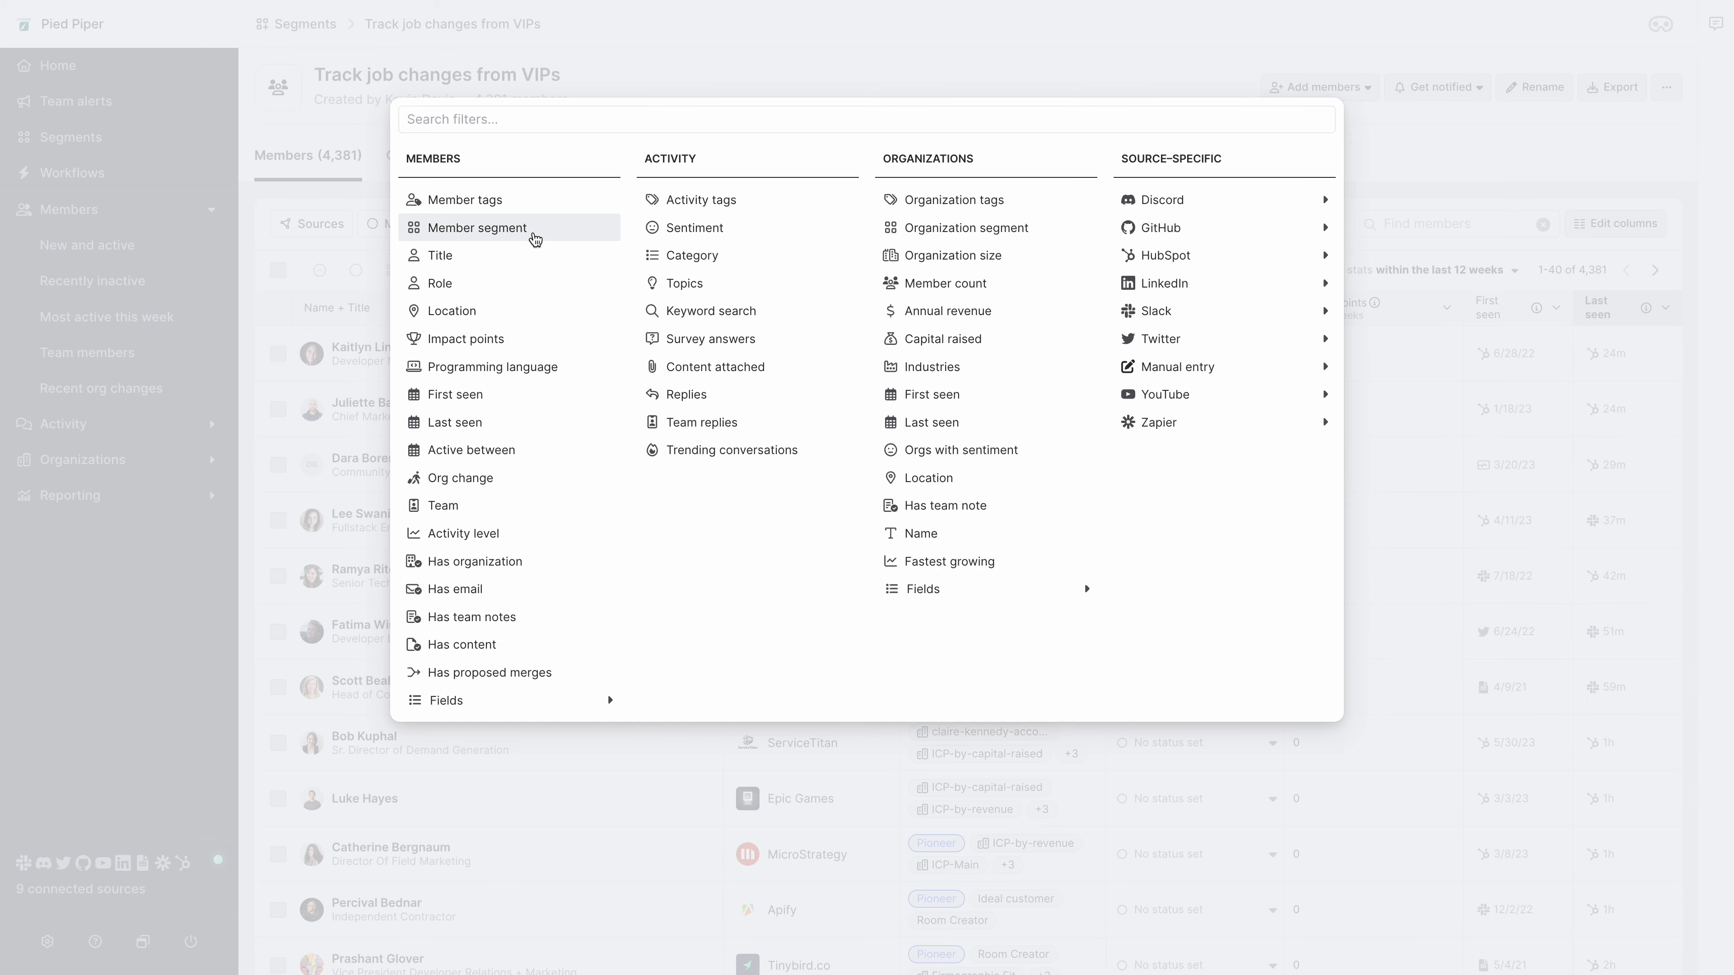
left_click(472, 477)
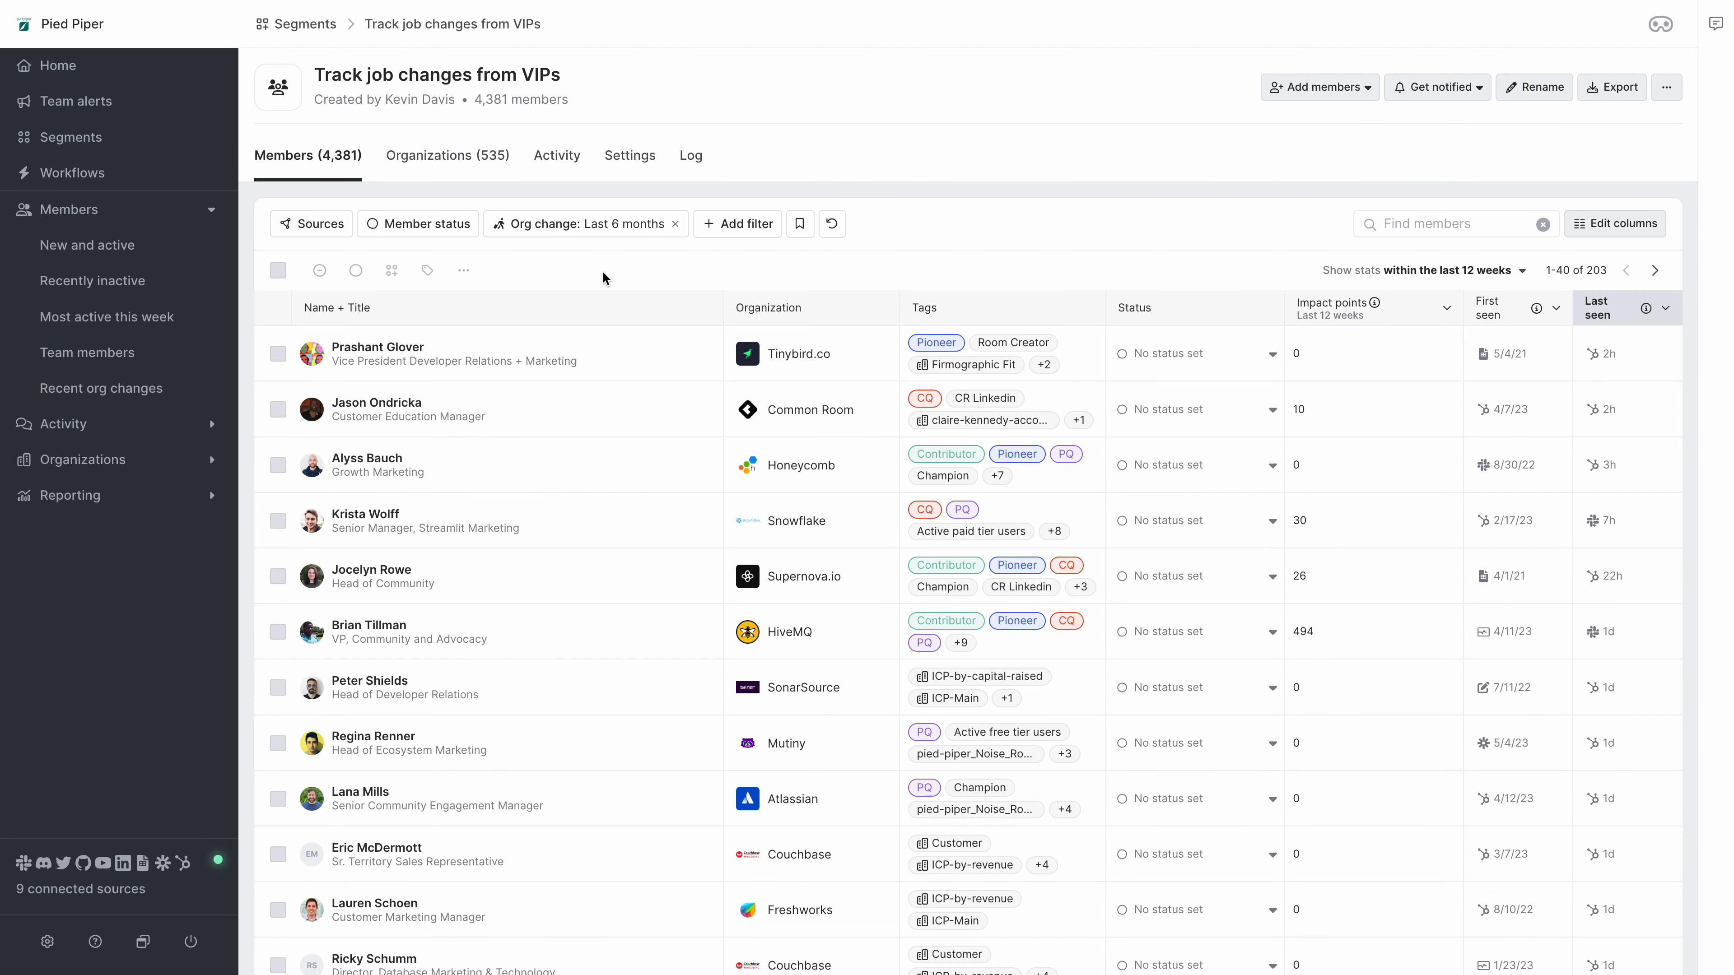
- Set the Org change filter's period to Last 365 days
mouse_move(596, 348)
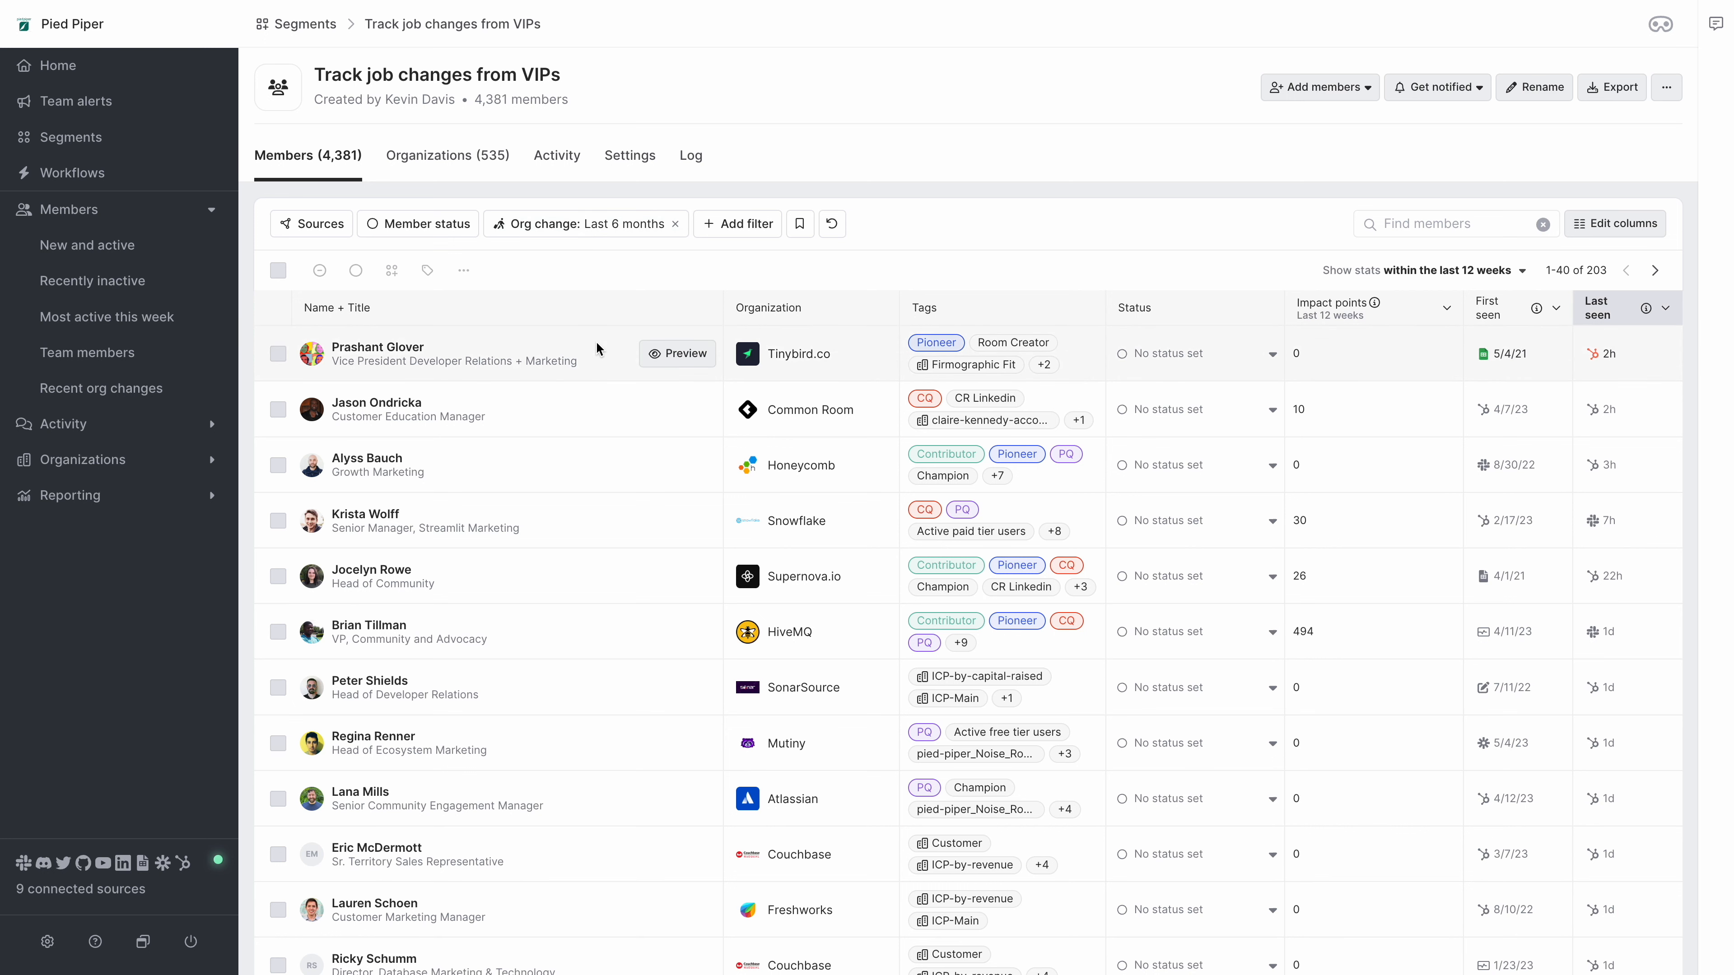
left_click(629, 223)
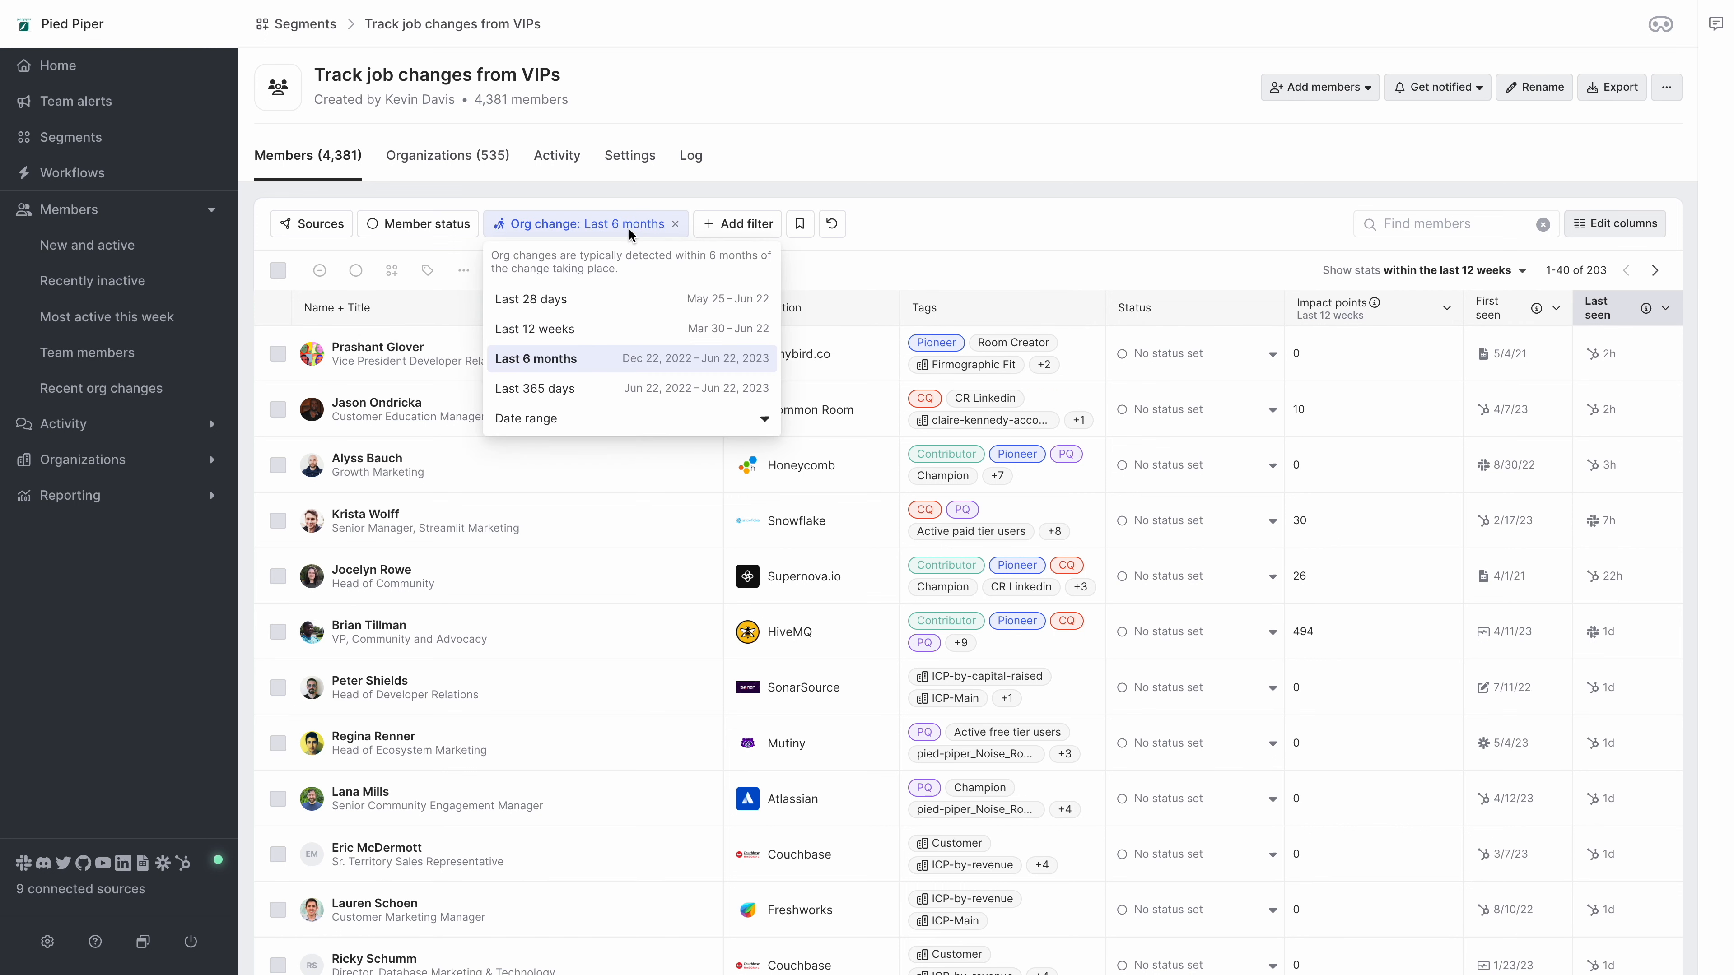
left_click(553, 389)
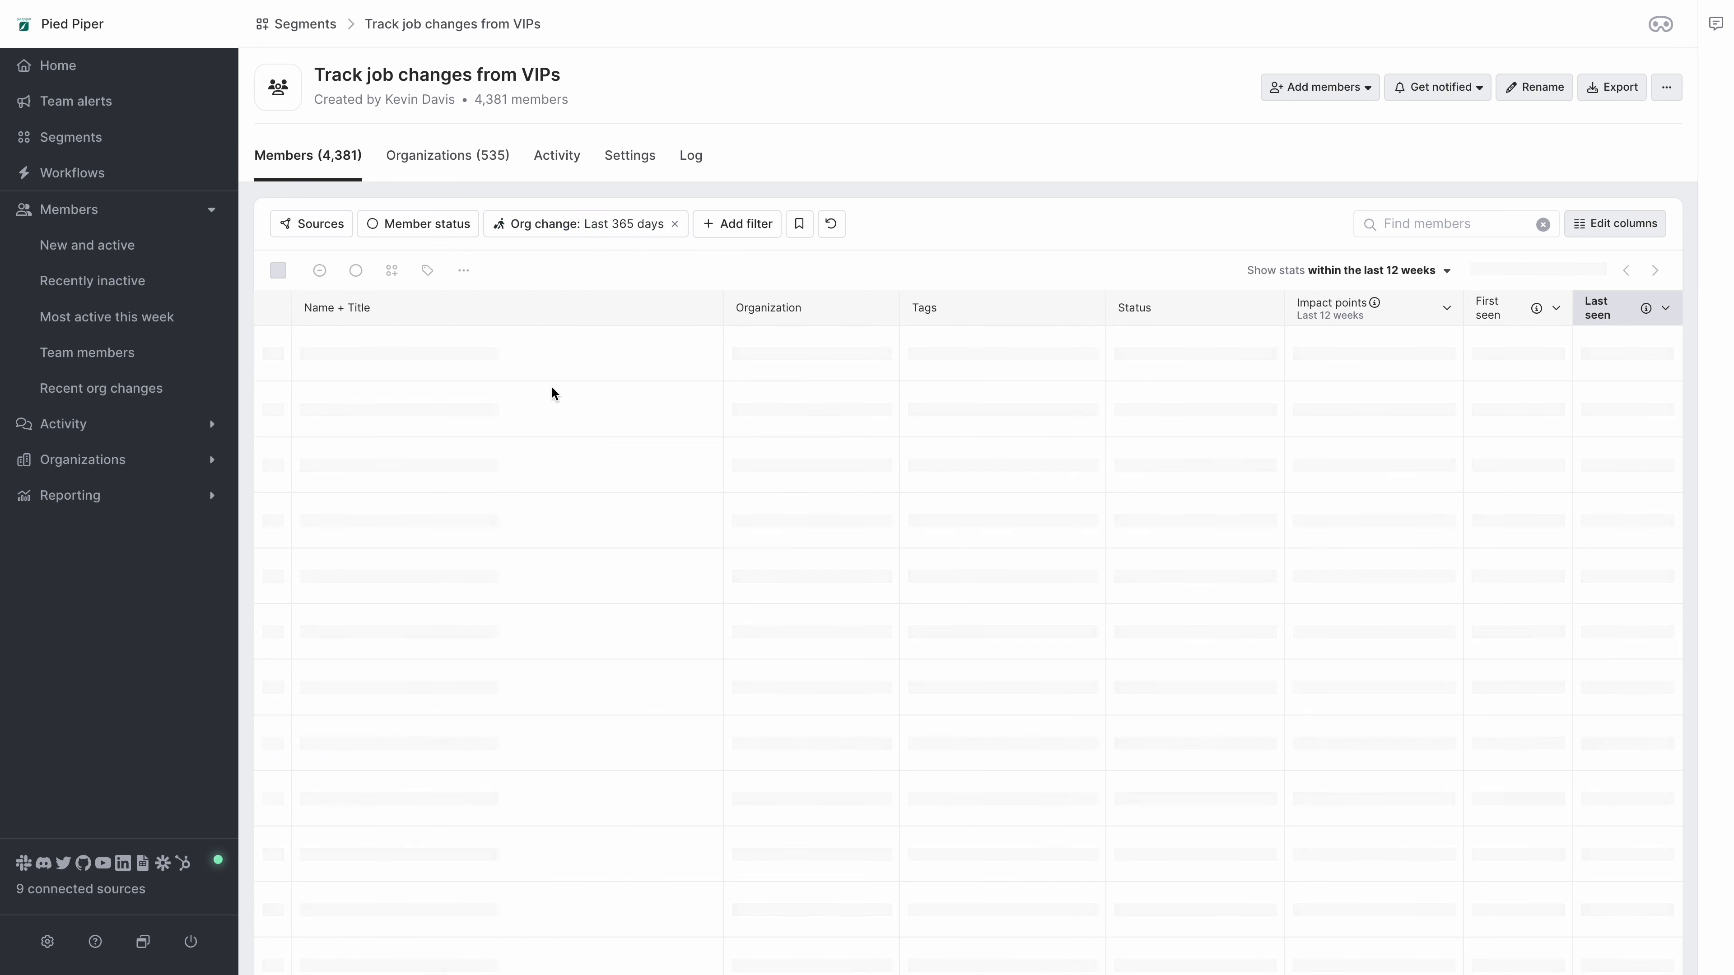
- Set the Org change filter's period to Last 12 weeks and preview the first listed member's profile card
left_click(592, 225)
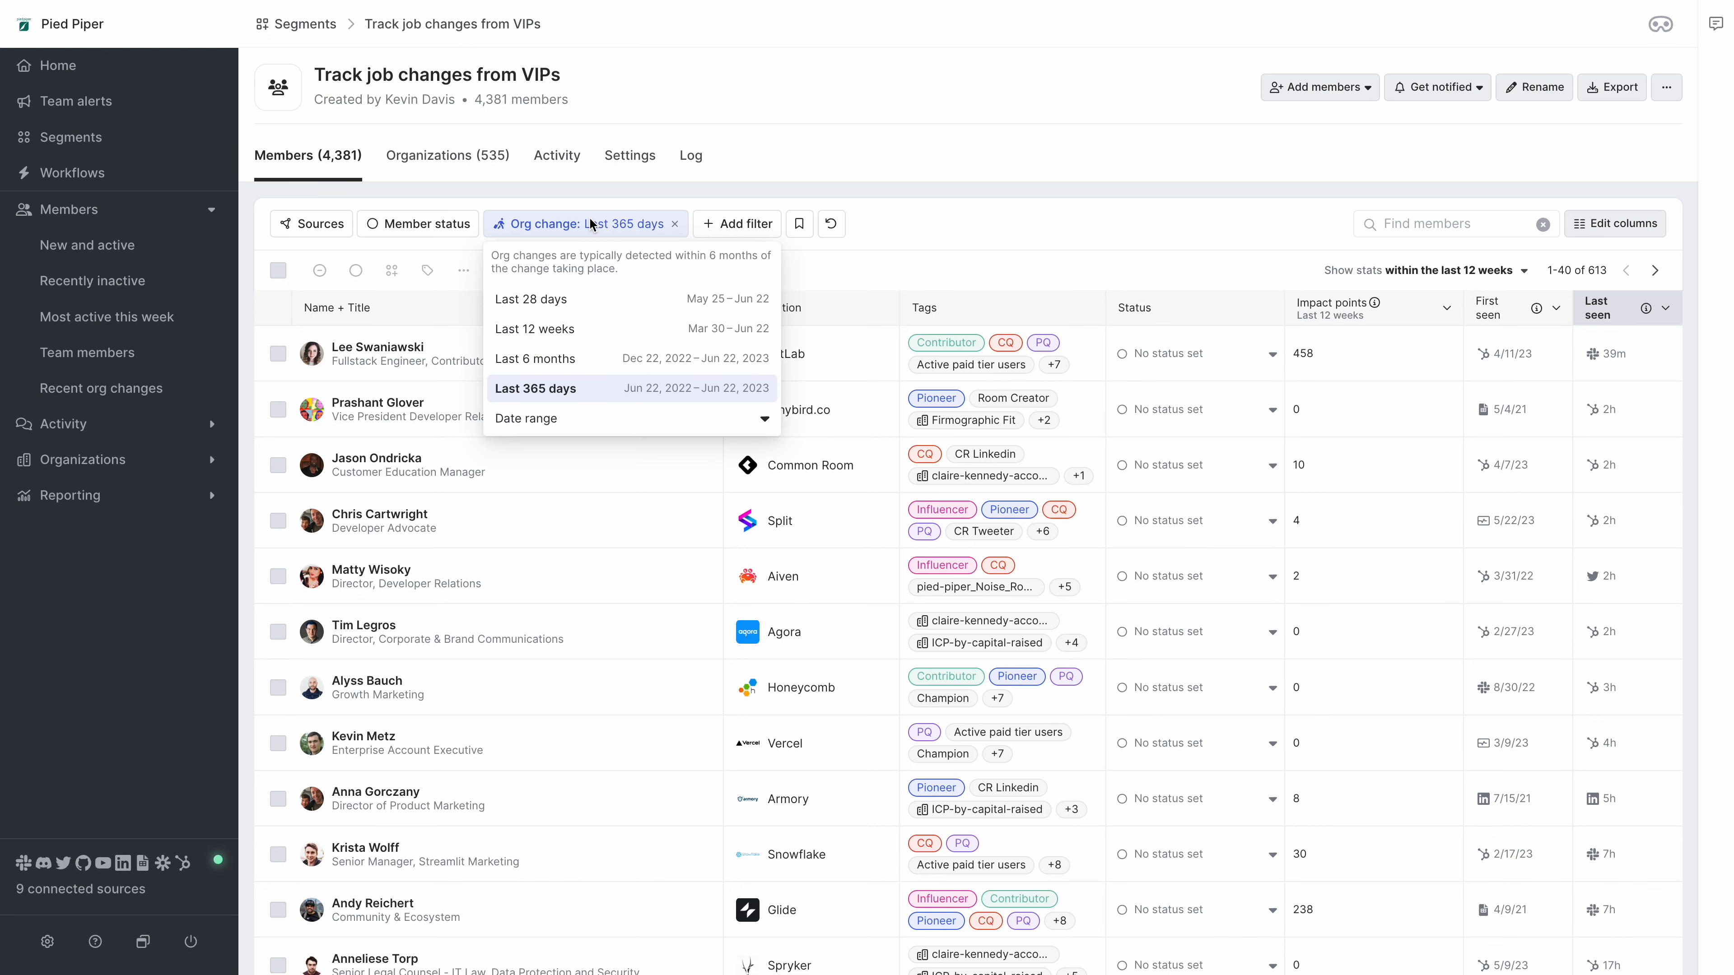
left_click(572, 332)
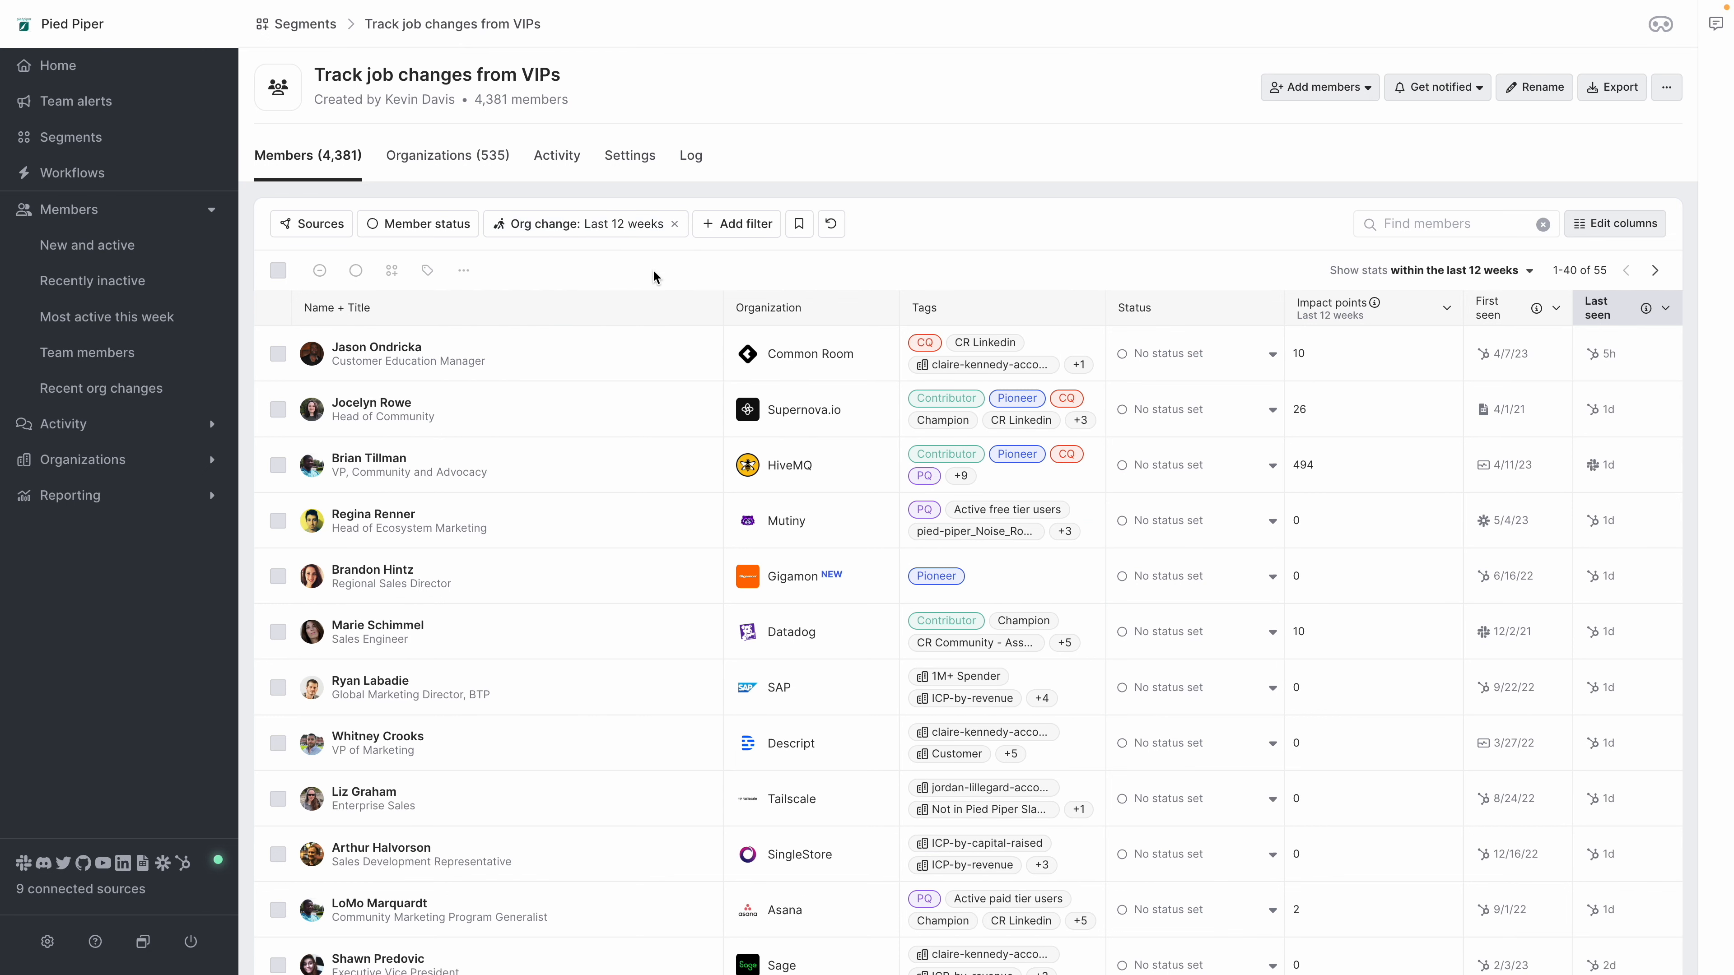
mouse_move(518, 352)
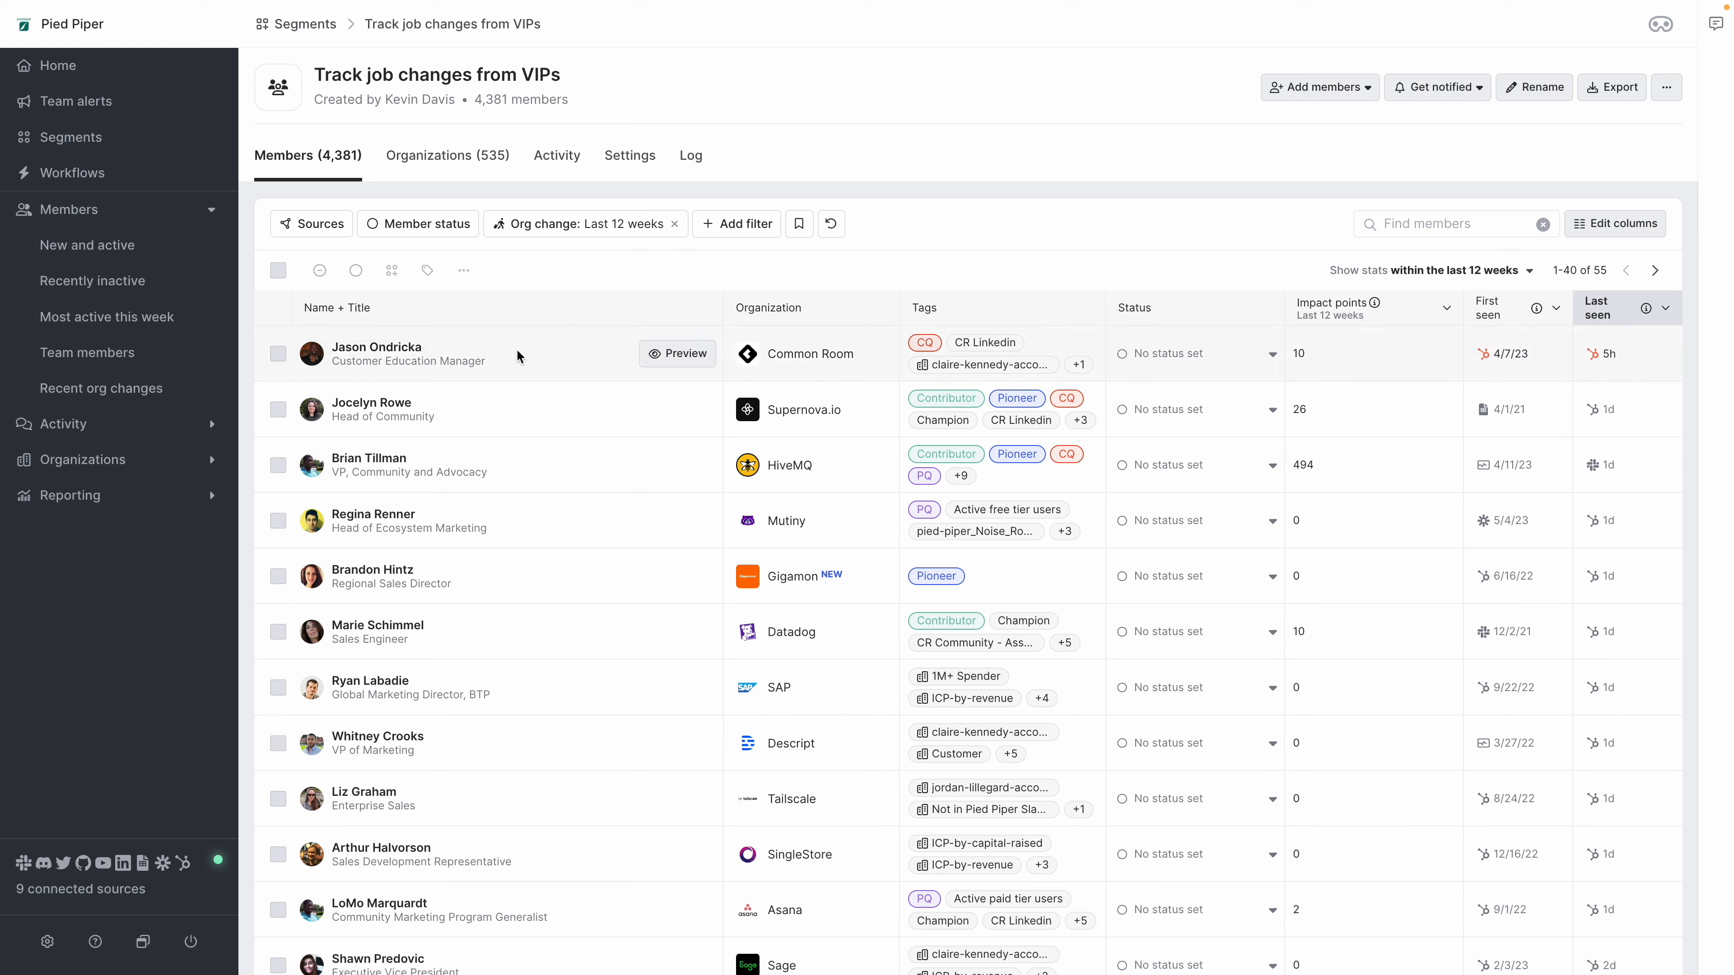
mouse_move(439, 373)
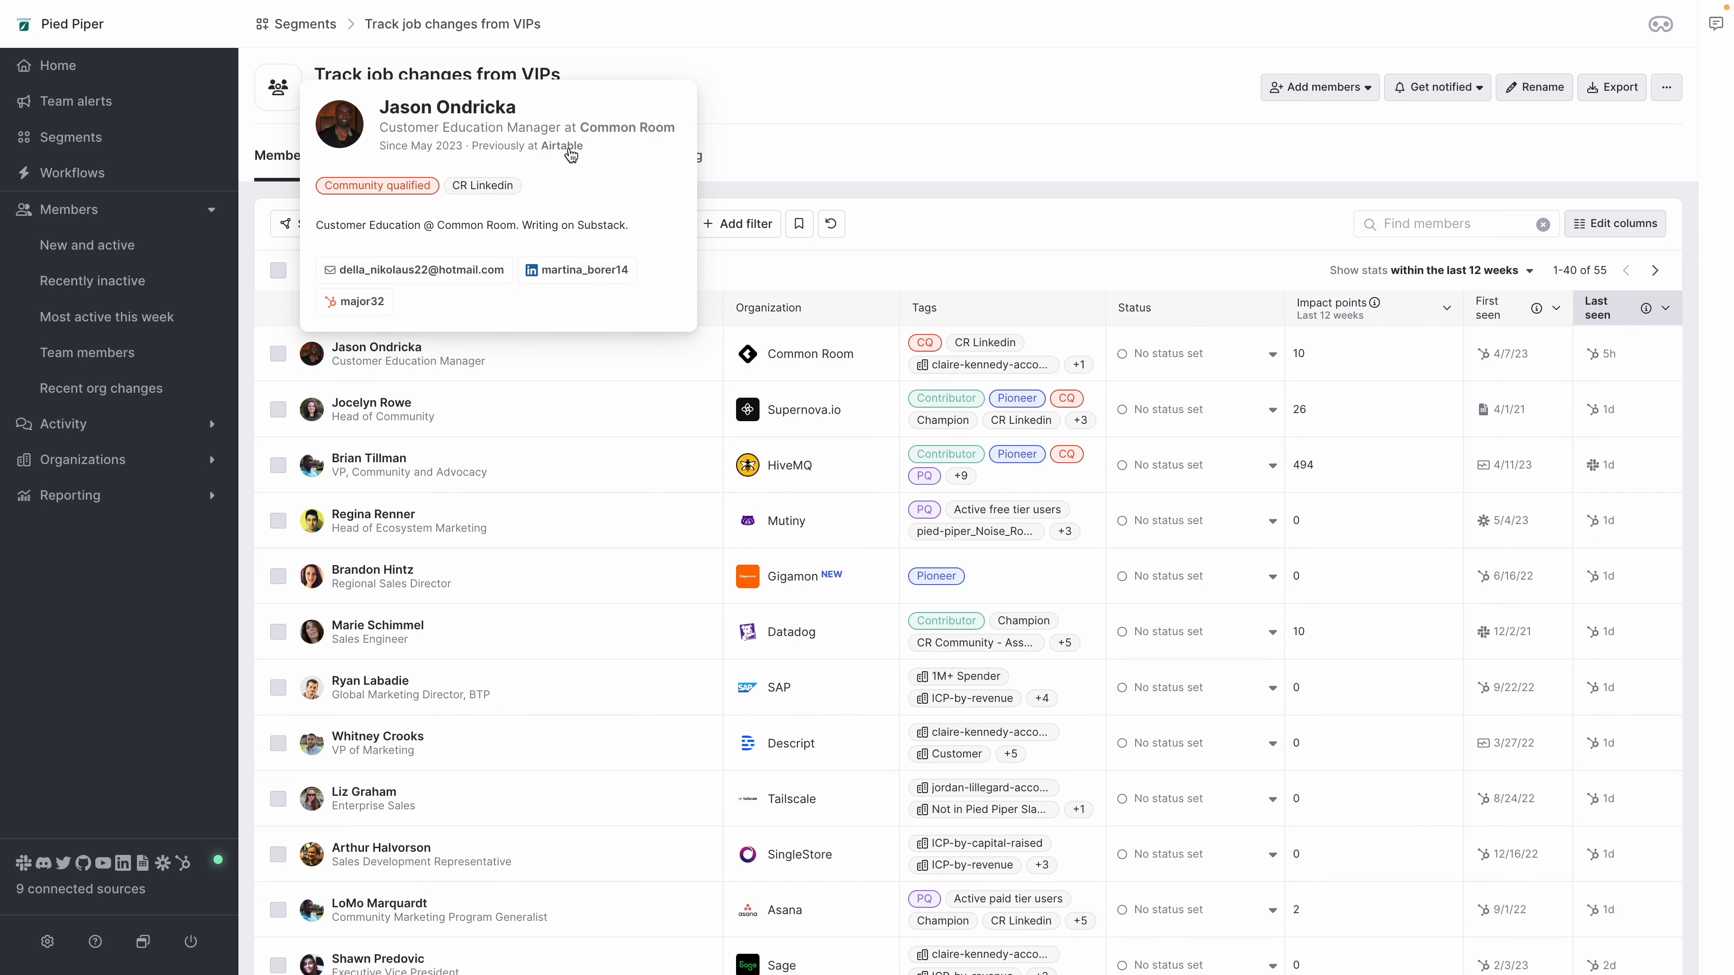
mouse_move(567, 149)
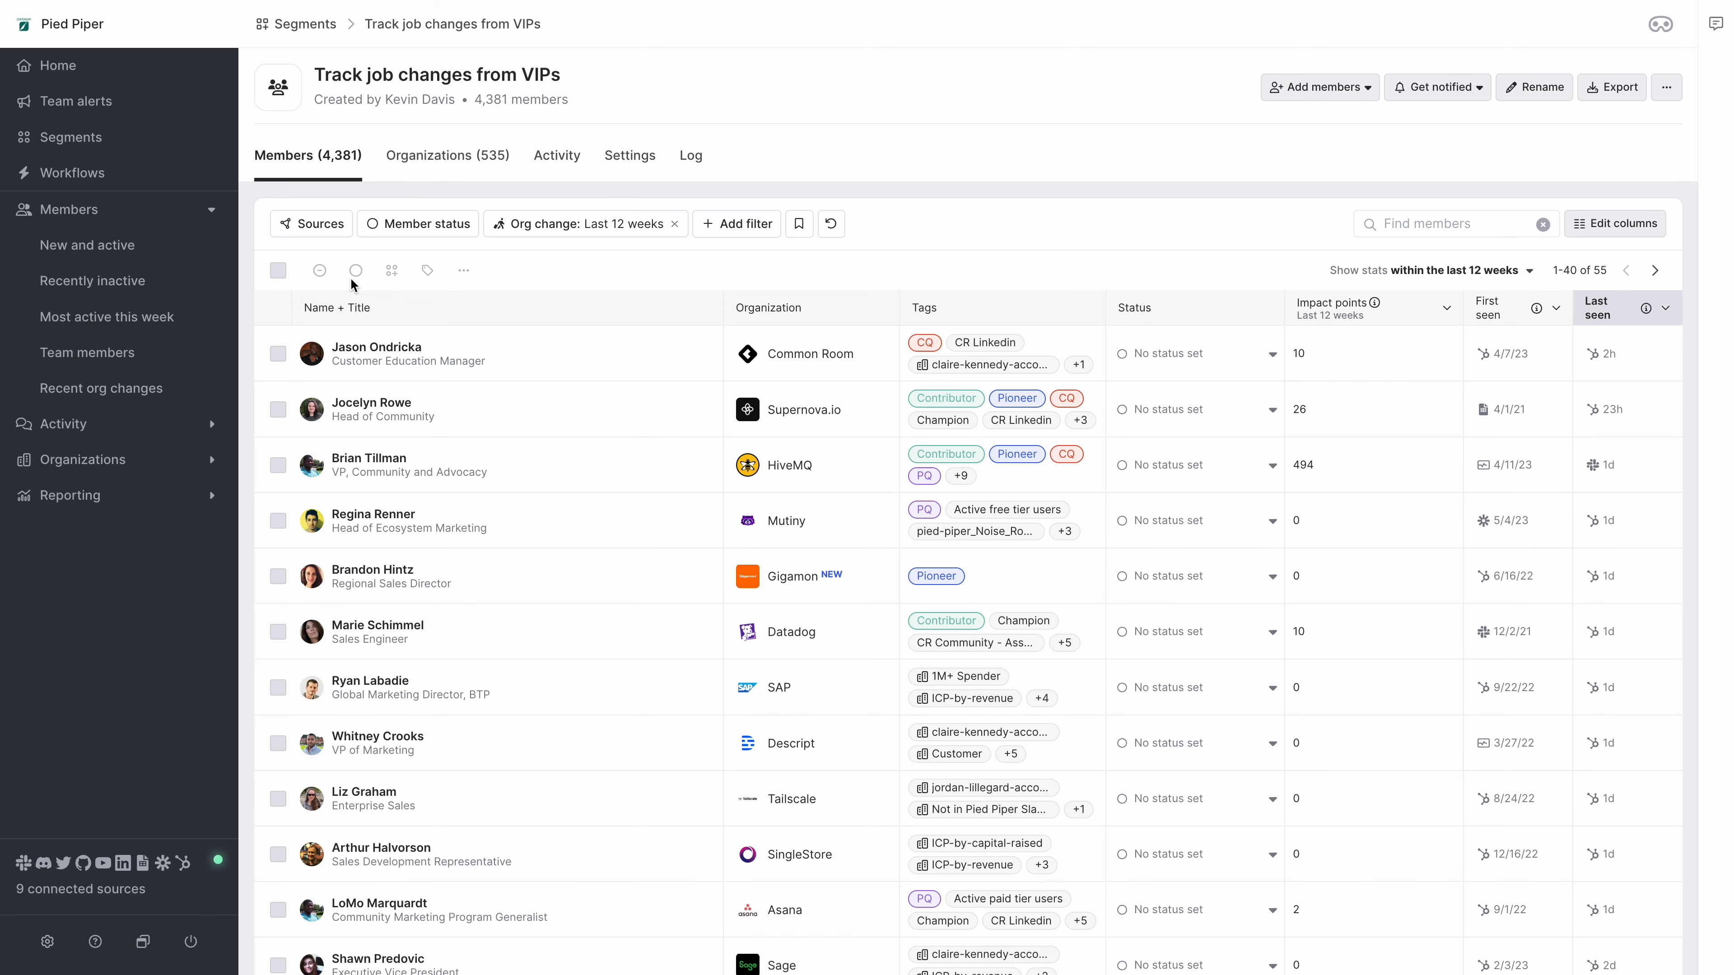
- Create a member segment named "VIPs who changed jobs" with the description "Any customer or contact from a target account who changed jobs in the last 12 weeks."
left_click(106, 149)
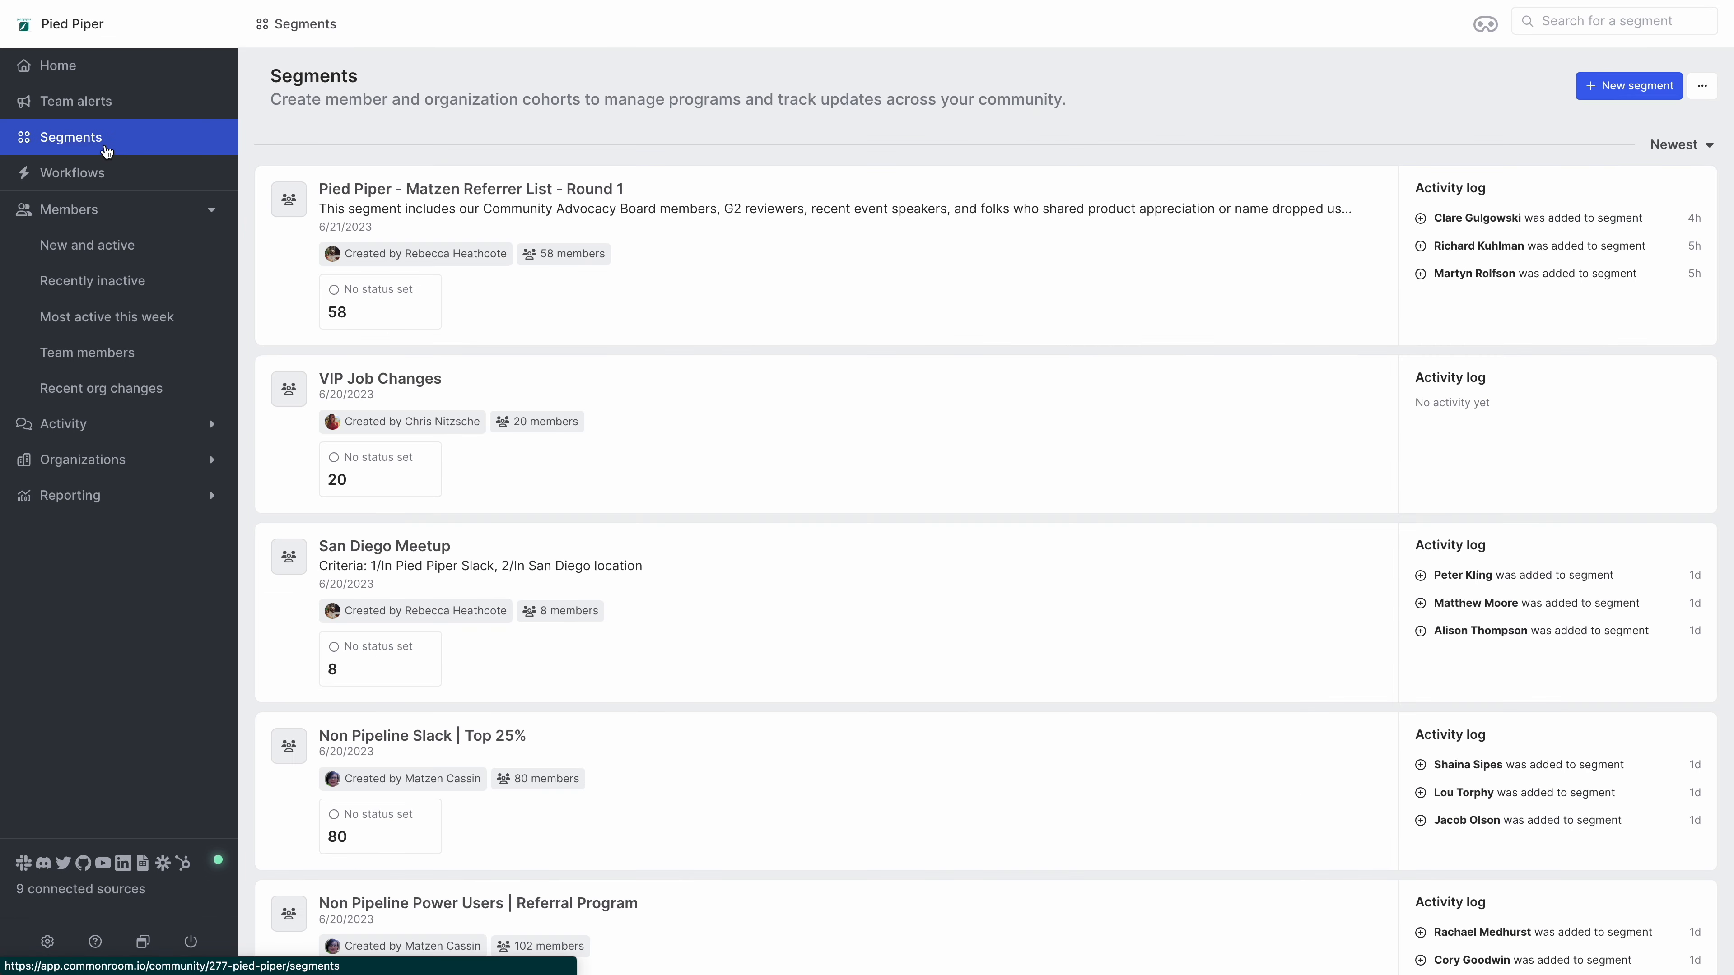
left_click(1635, 87)
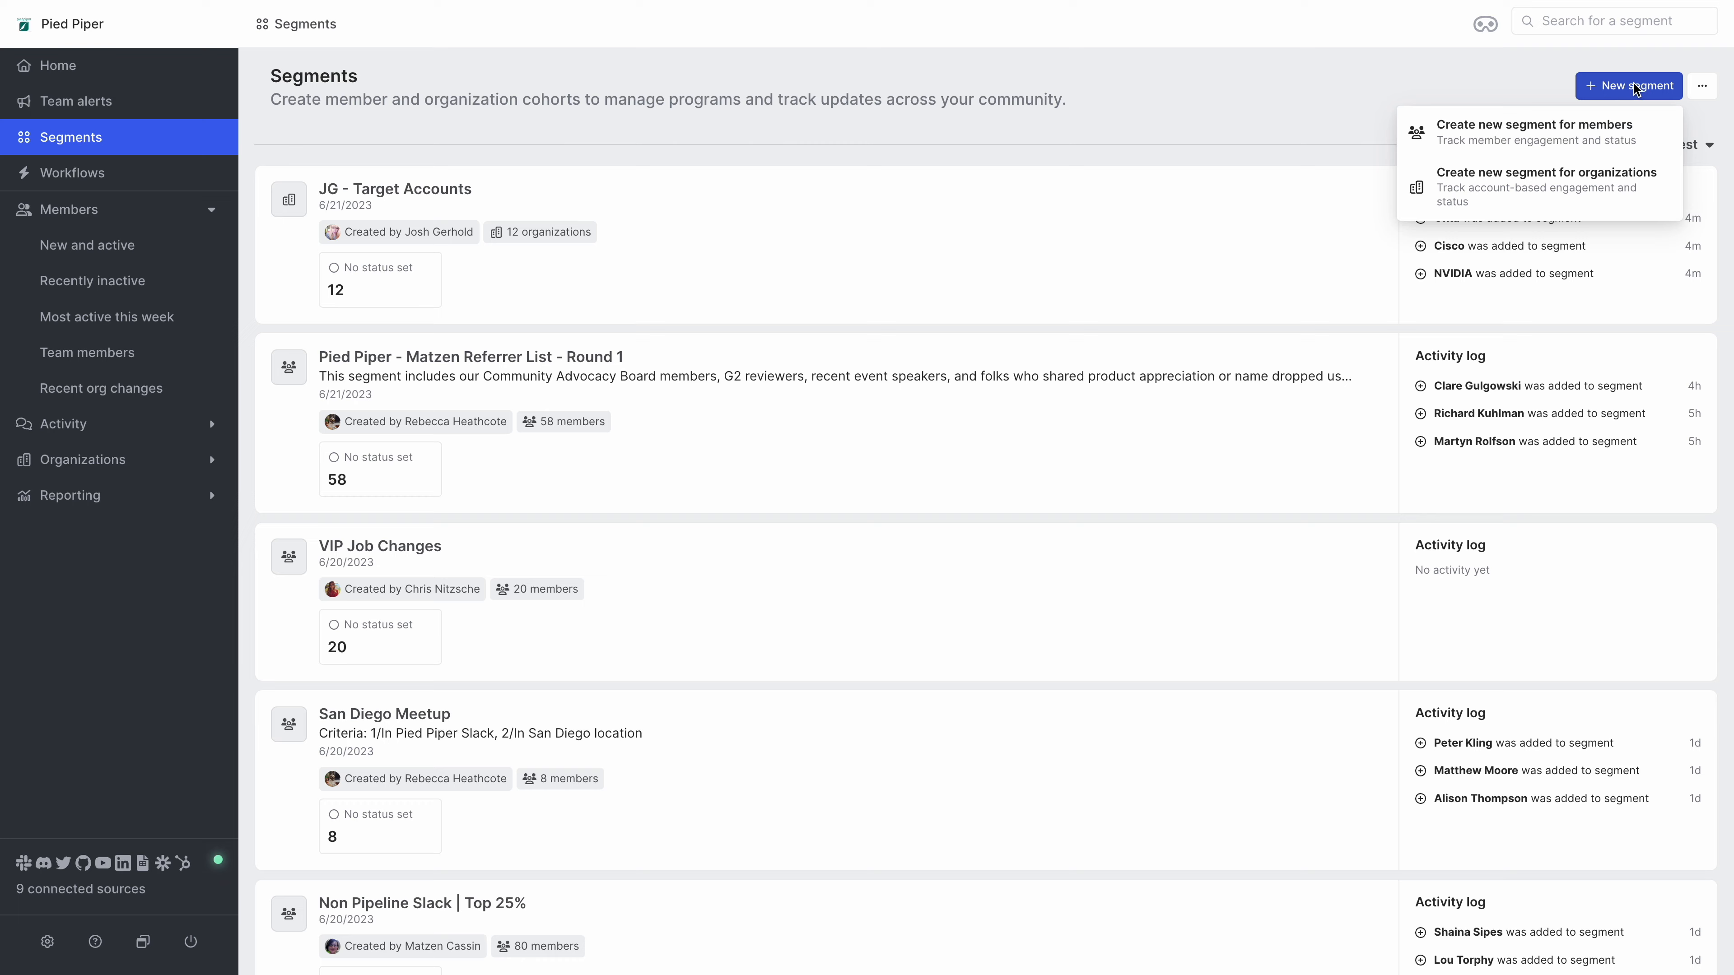
left_click(1578, 137)
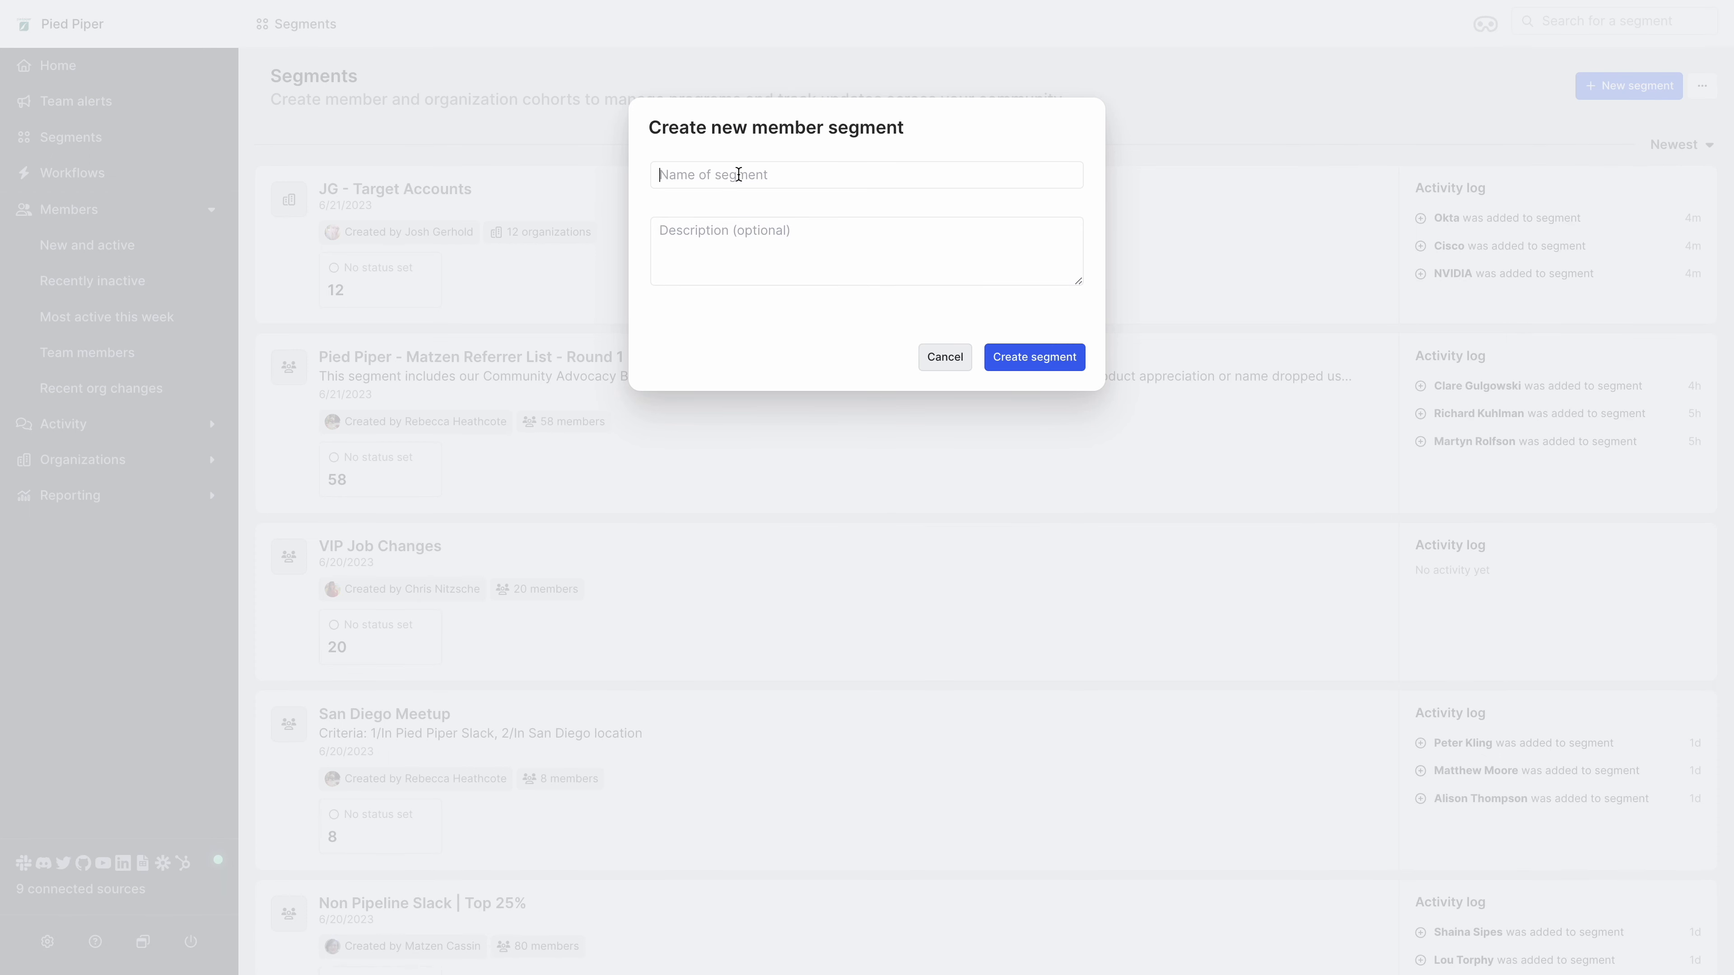
type("VIPs who changed jobs")
left_click(747, 227)
type("Any customer or contact from a target account who changed jobs in the last 12 weeks.")
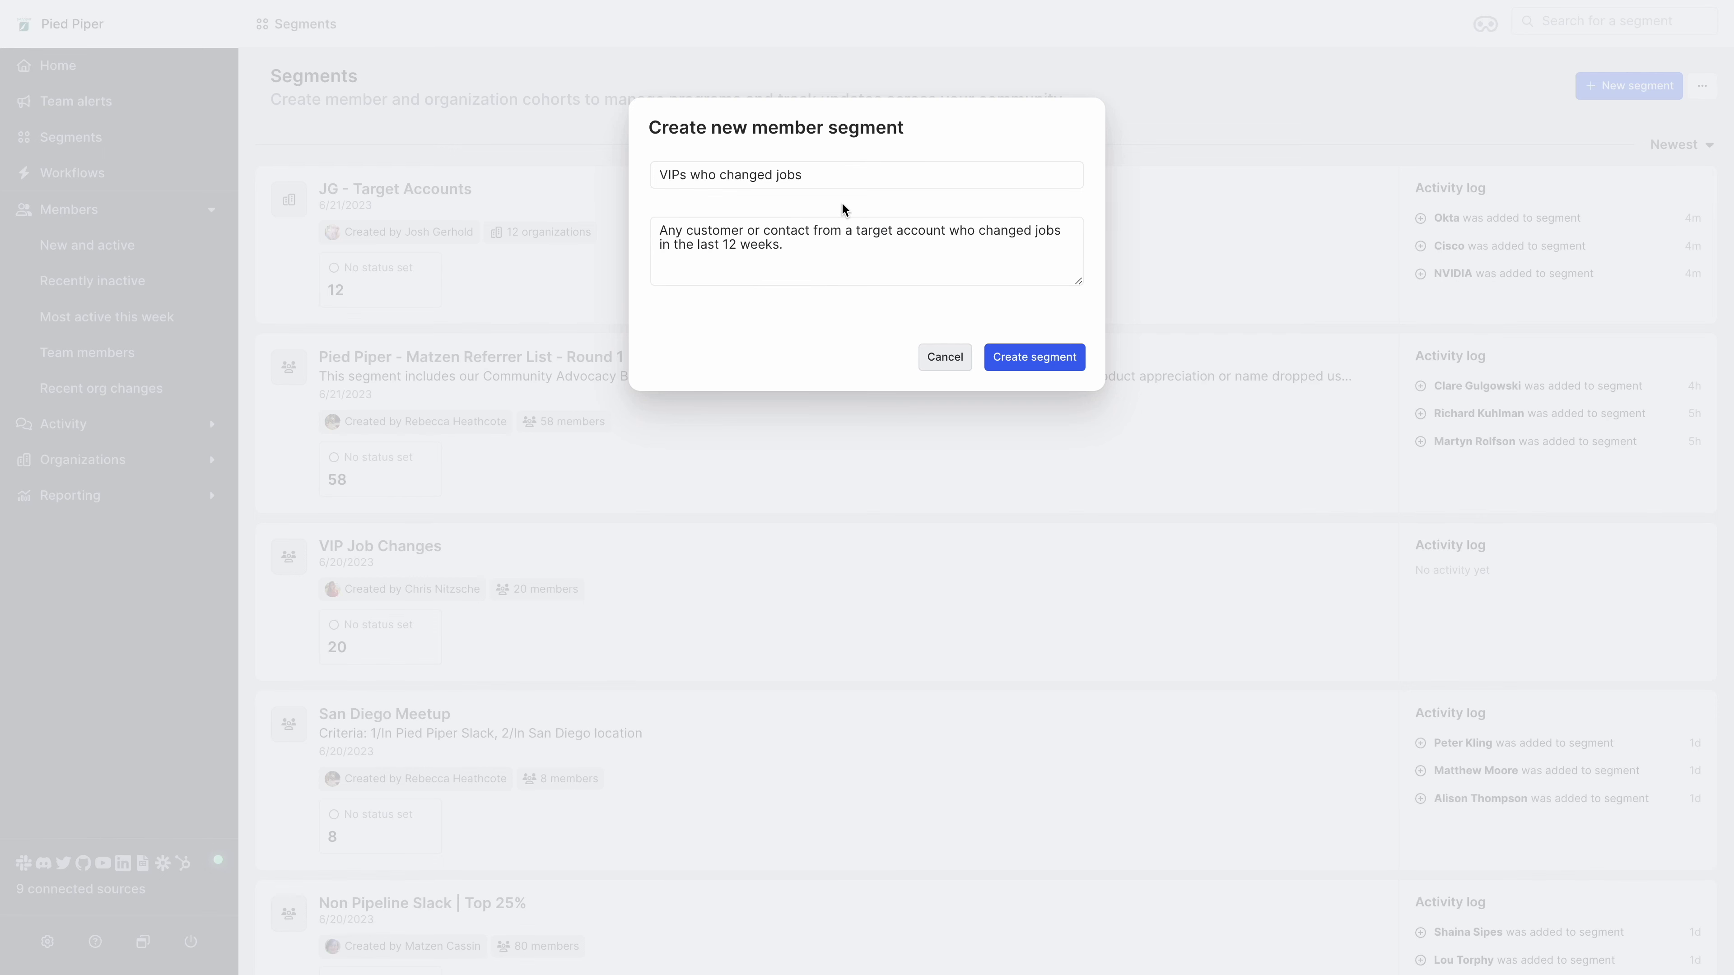
left_click(1002, 359)
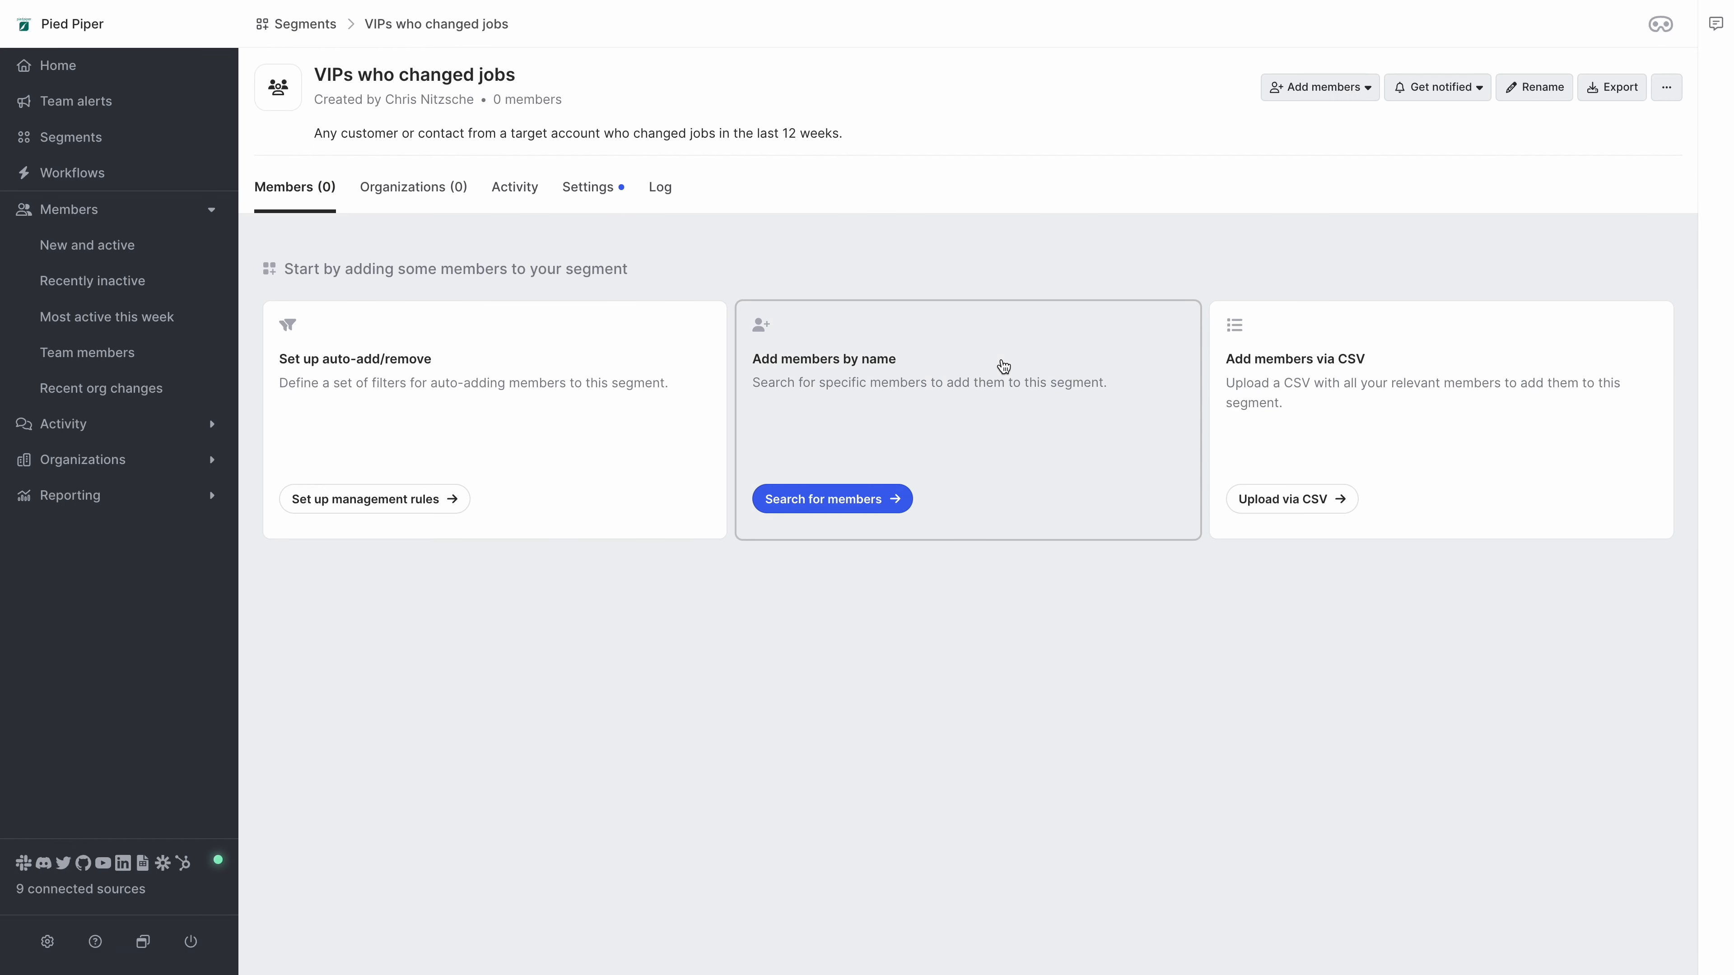
- Add an Org change filter for the Last 12 weeks to the new segment's auto-add criteria
left_click(639, 350)
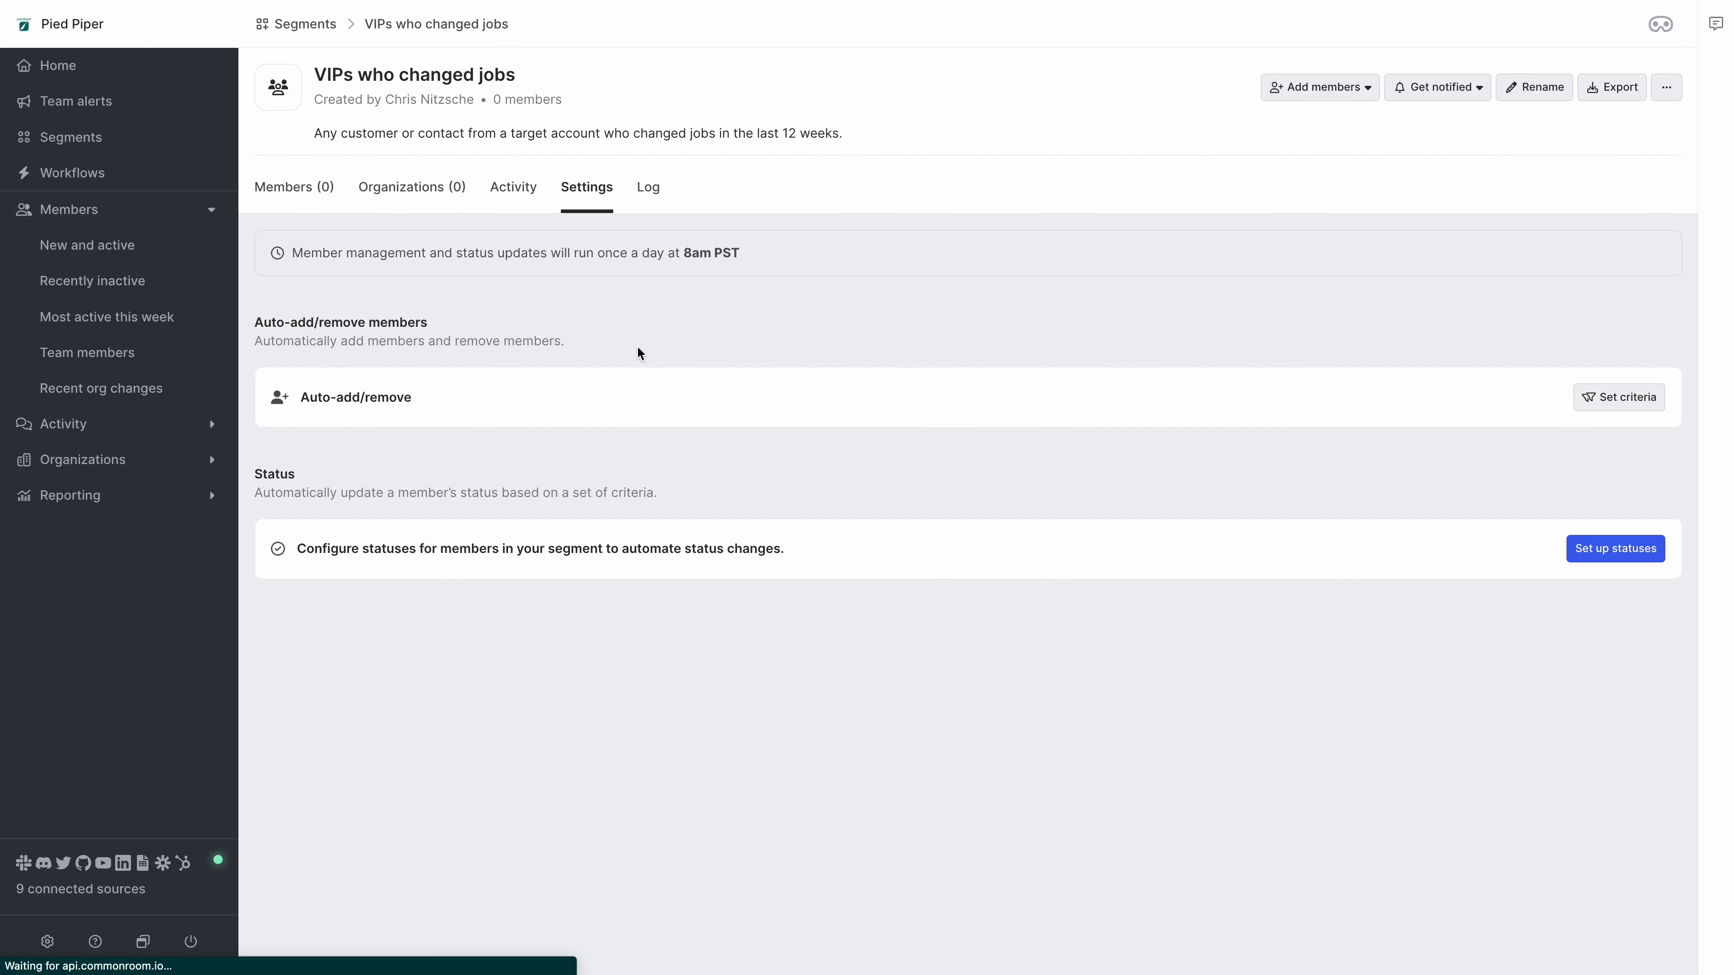
left_click(1591, 395)
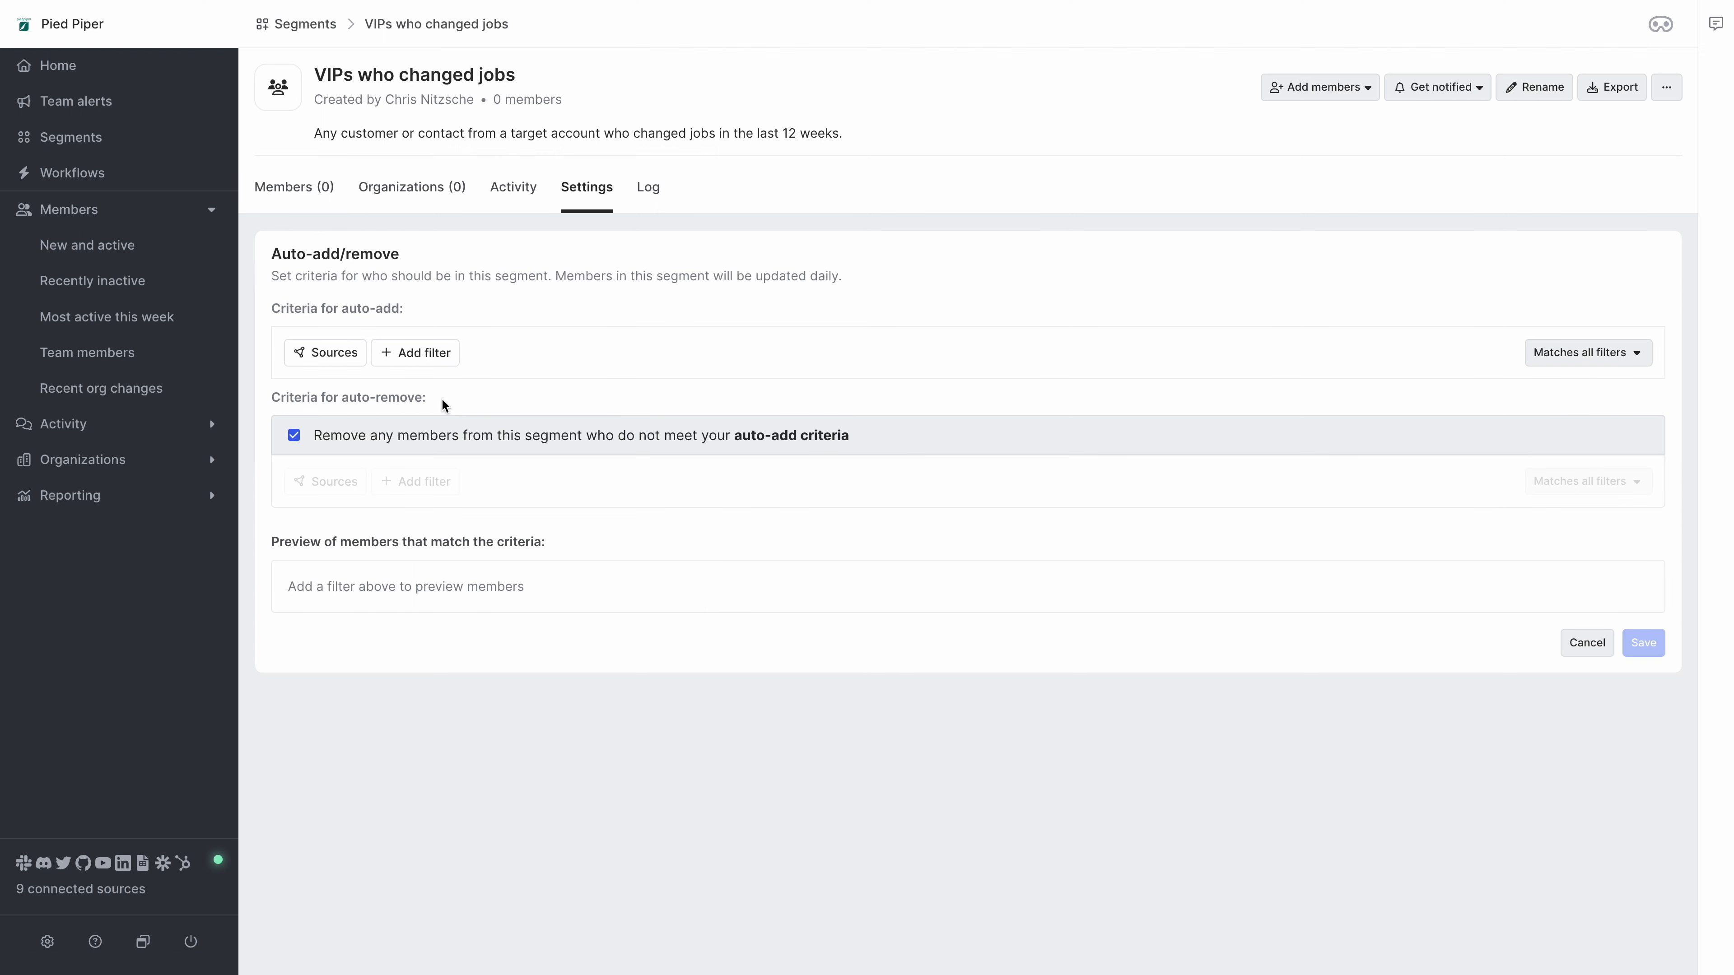
left_click(432, 356)
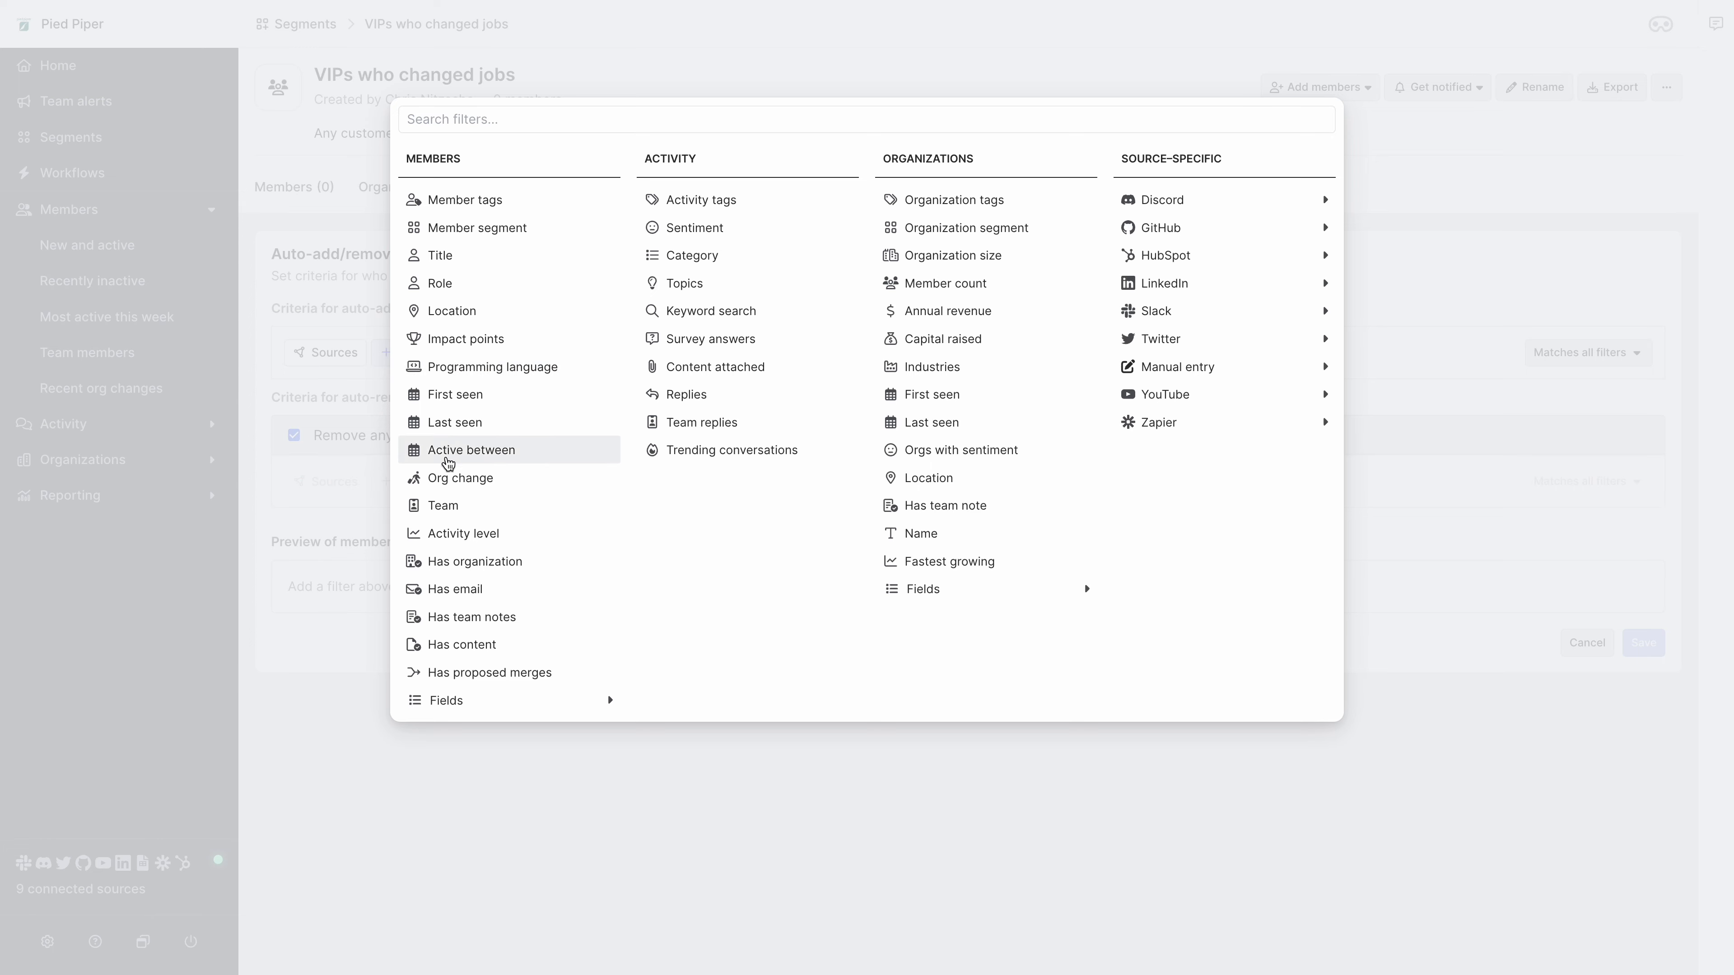
left_click(441, 476)
left_click(524, 360)
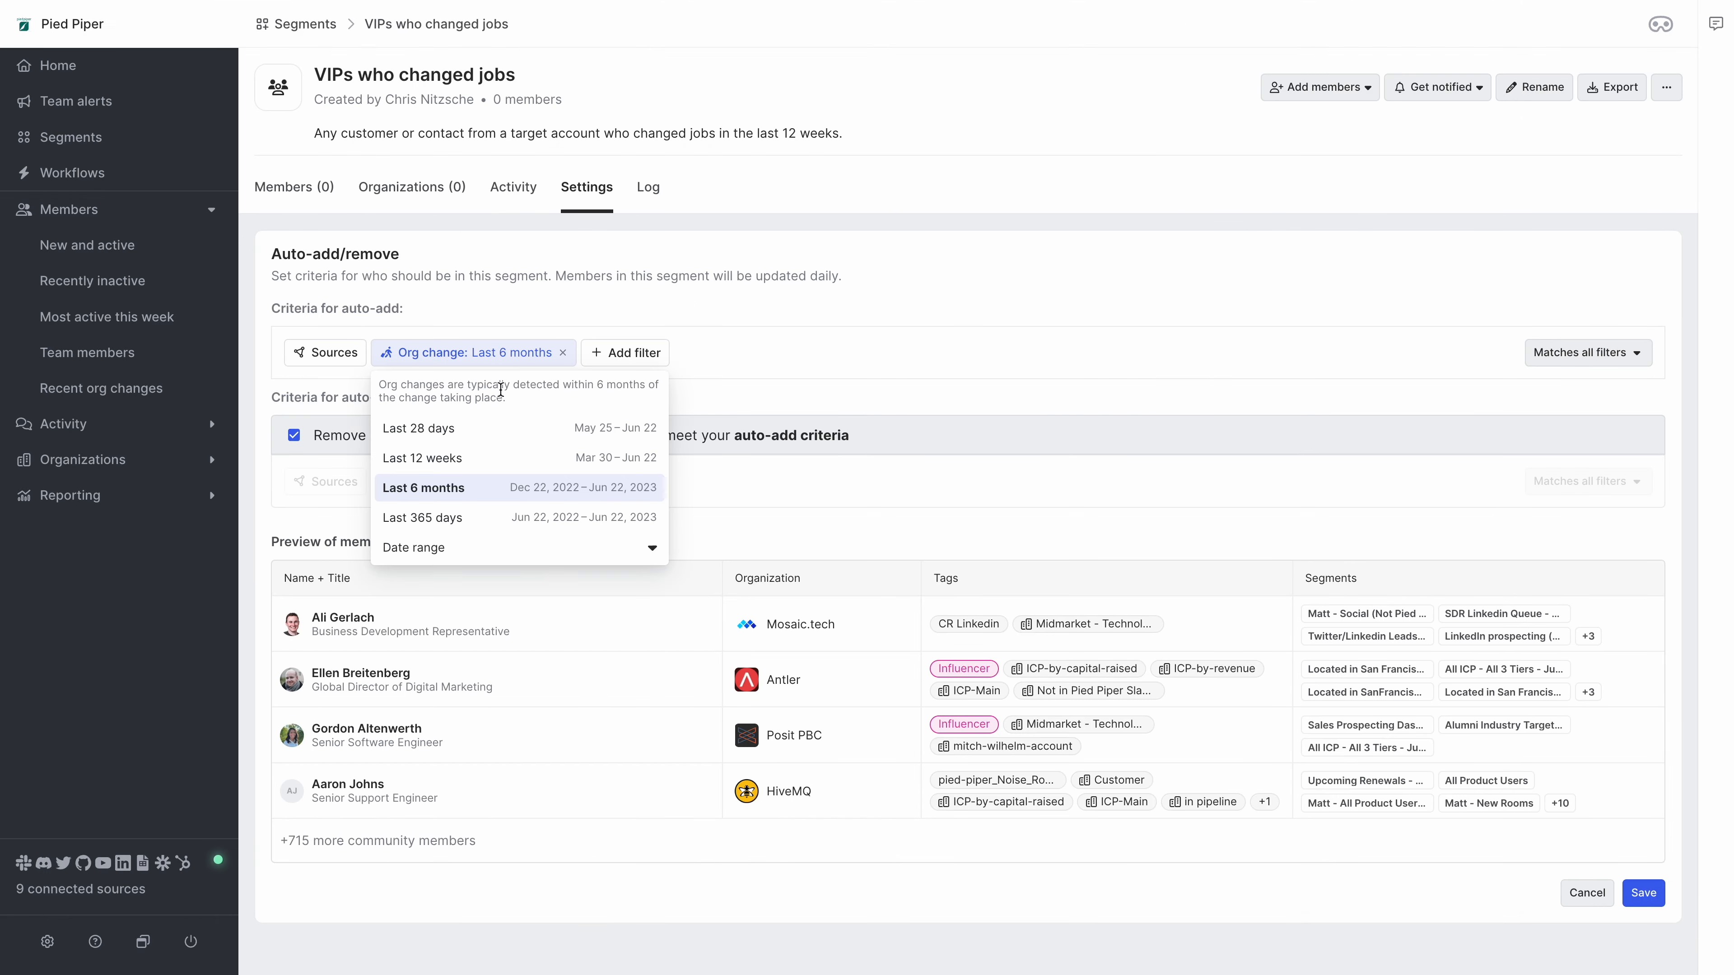
left_click(465, 455)
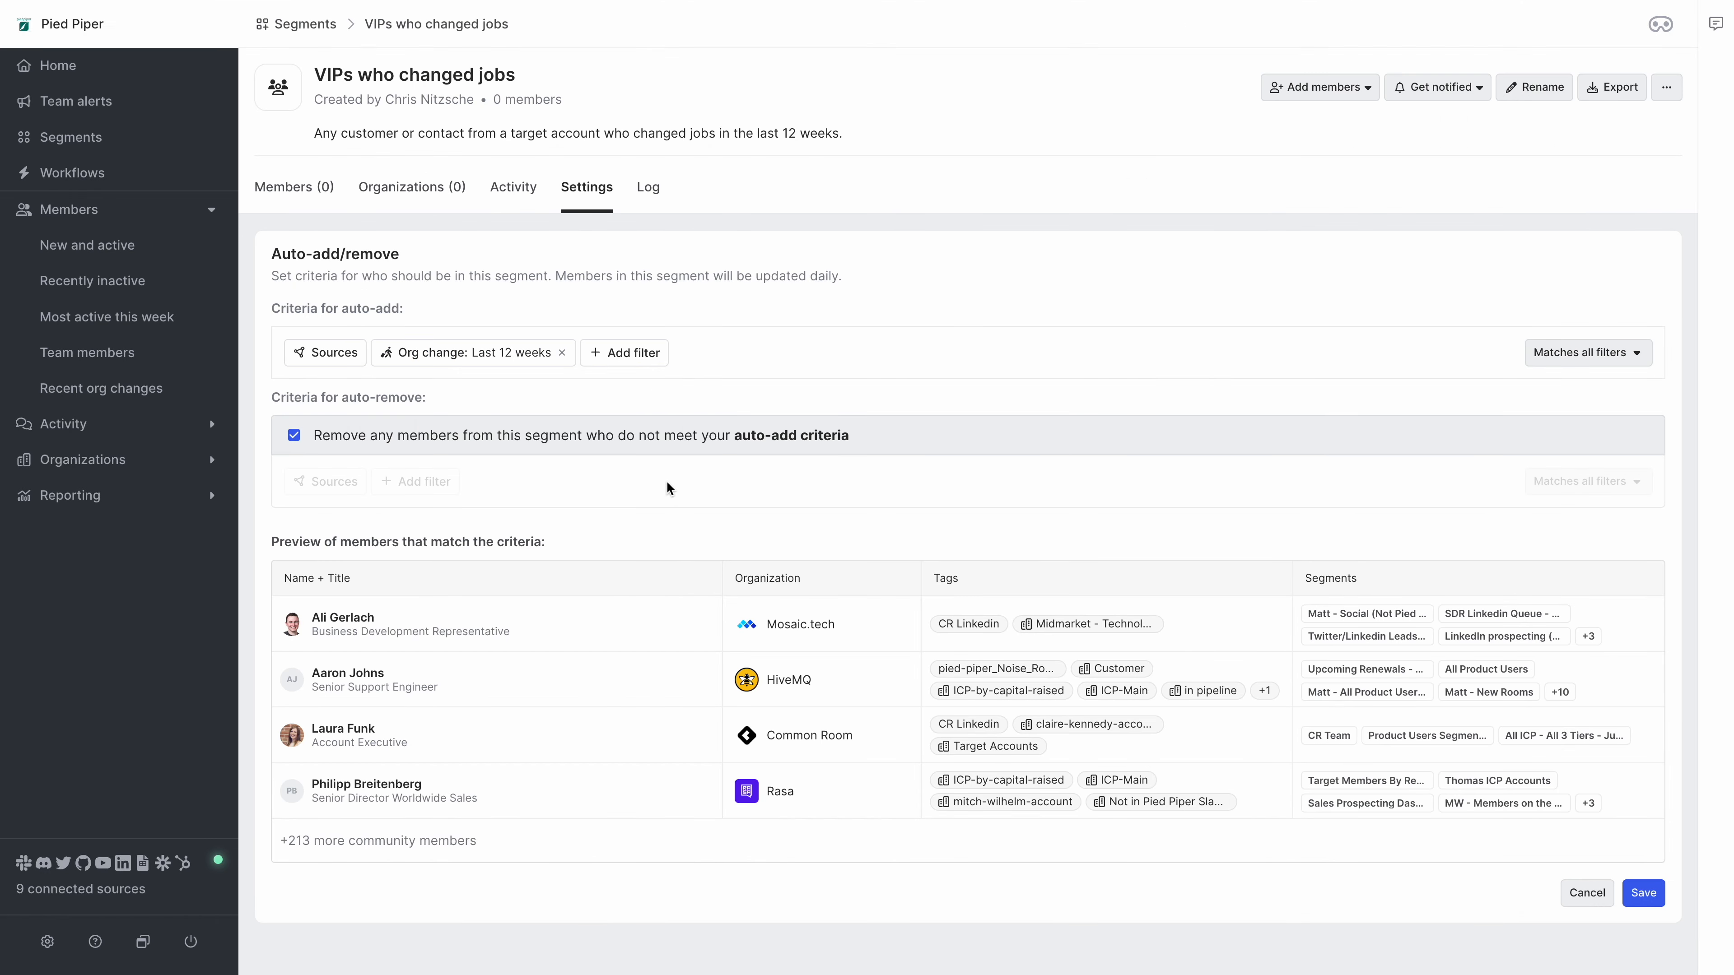
- Try to add a Member tags filter for the VIP tag to the segment's auto-add criteria
left_click(640, 351)
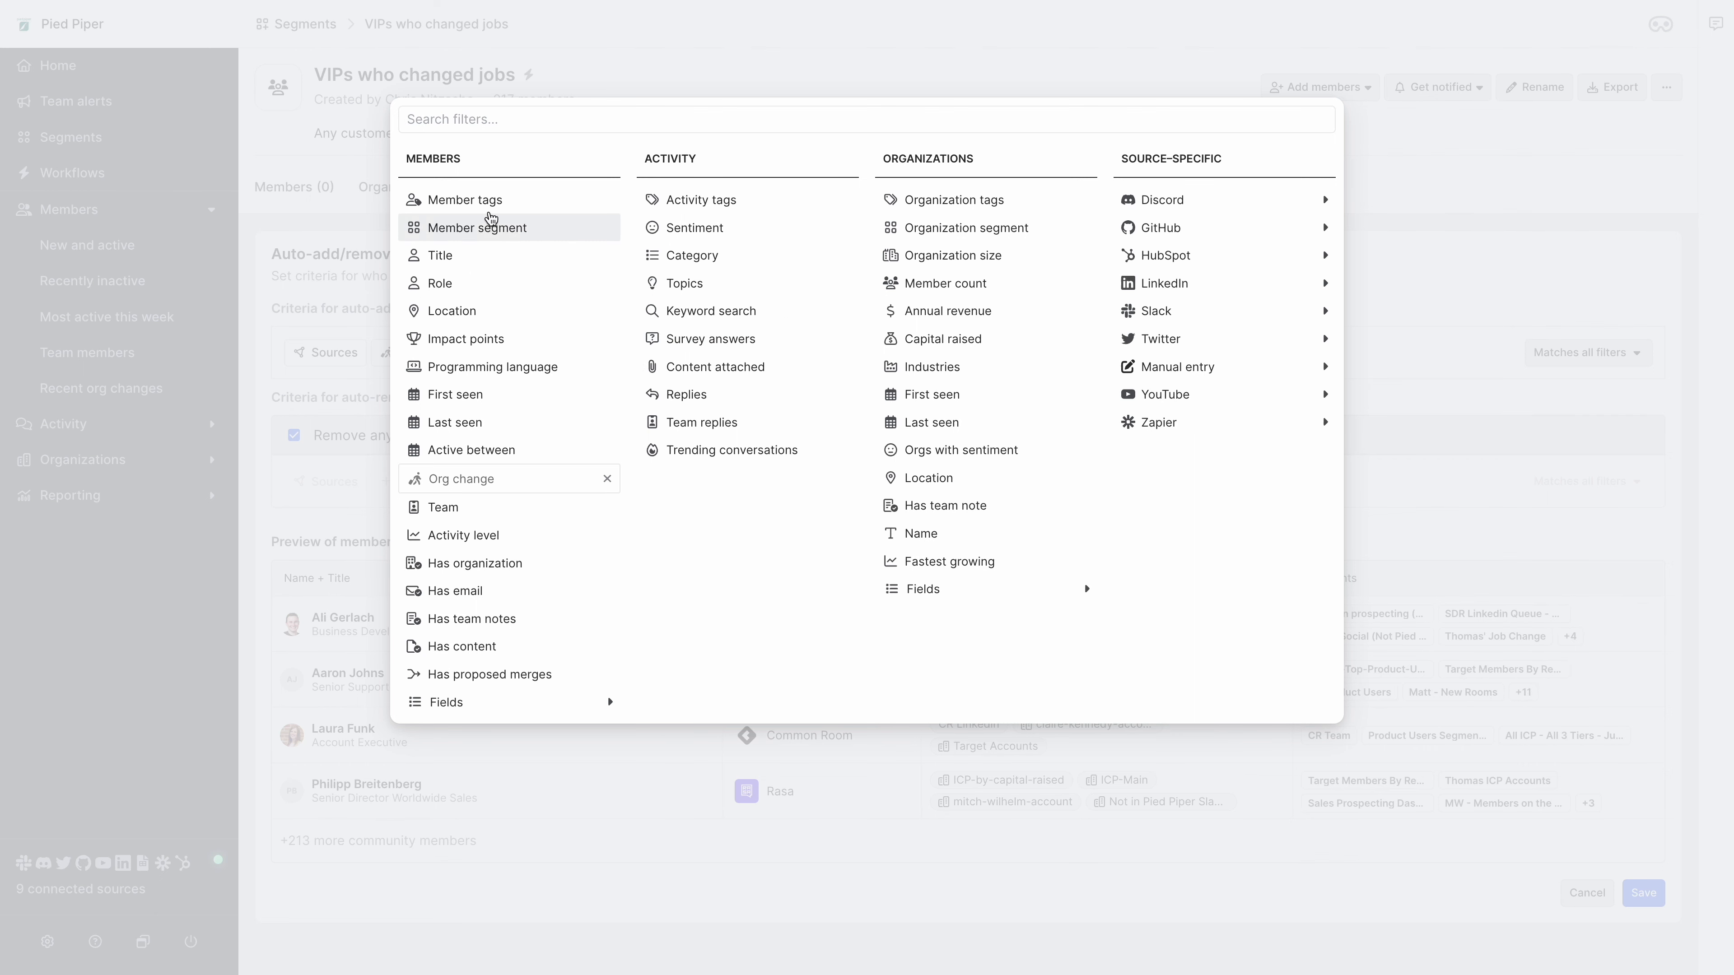
left_click(484, 201)
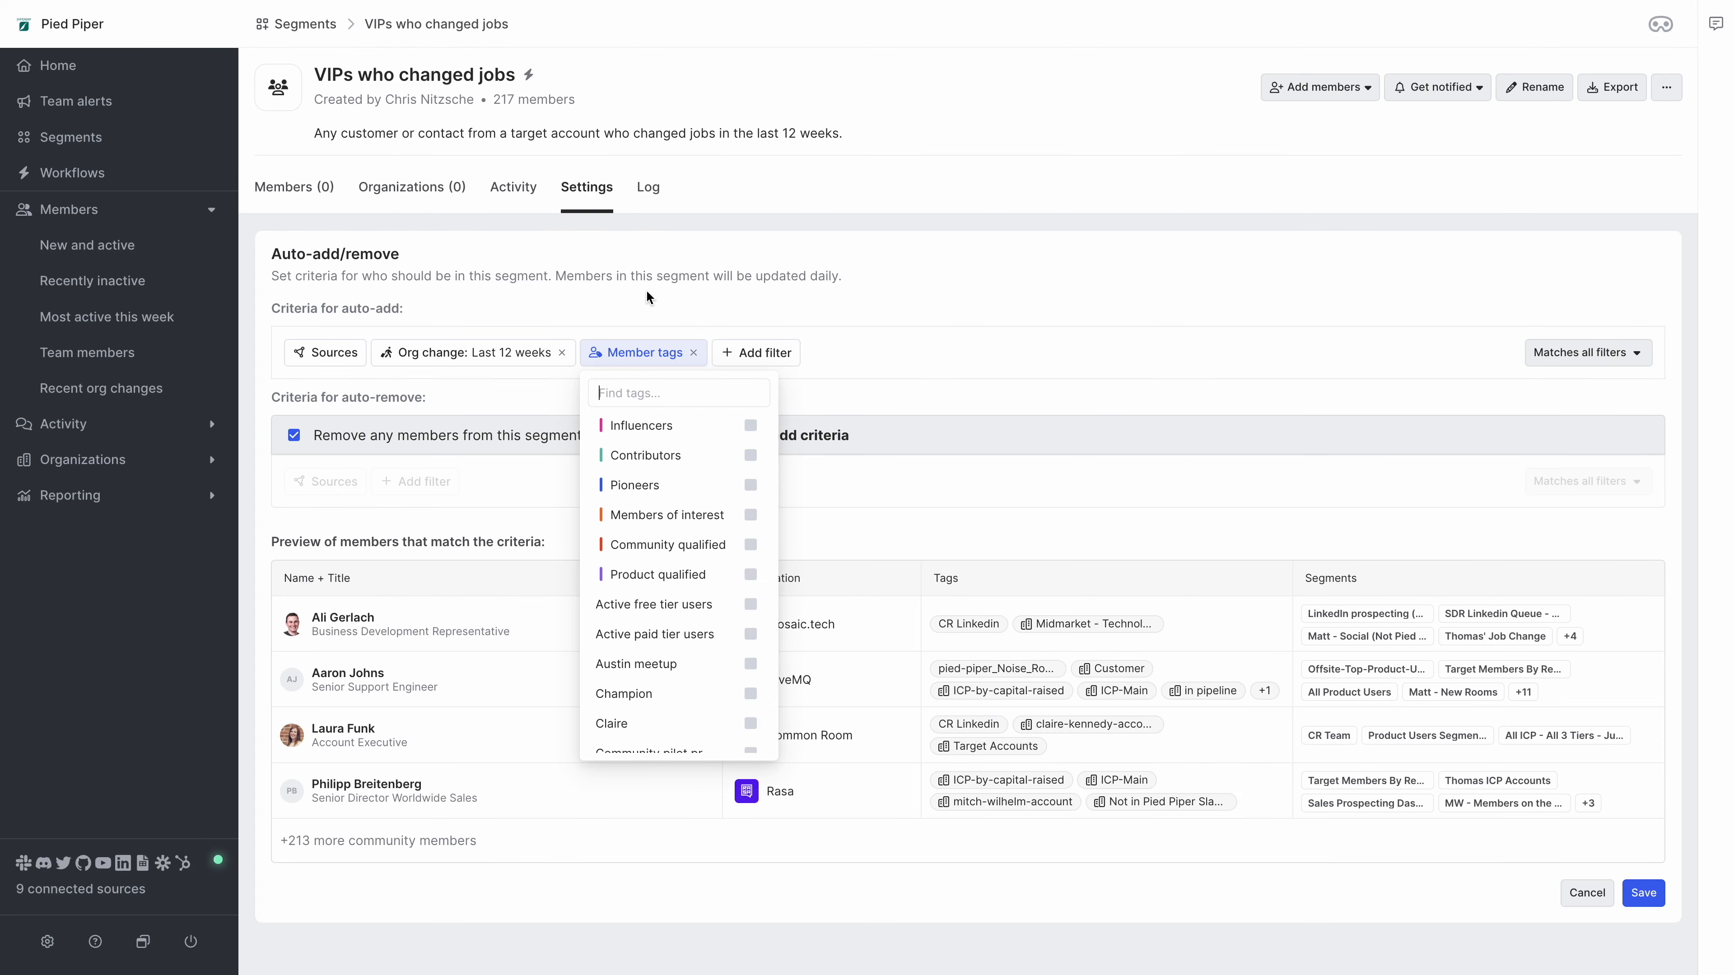
type("VIP")
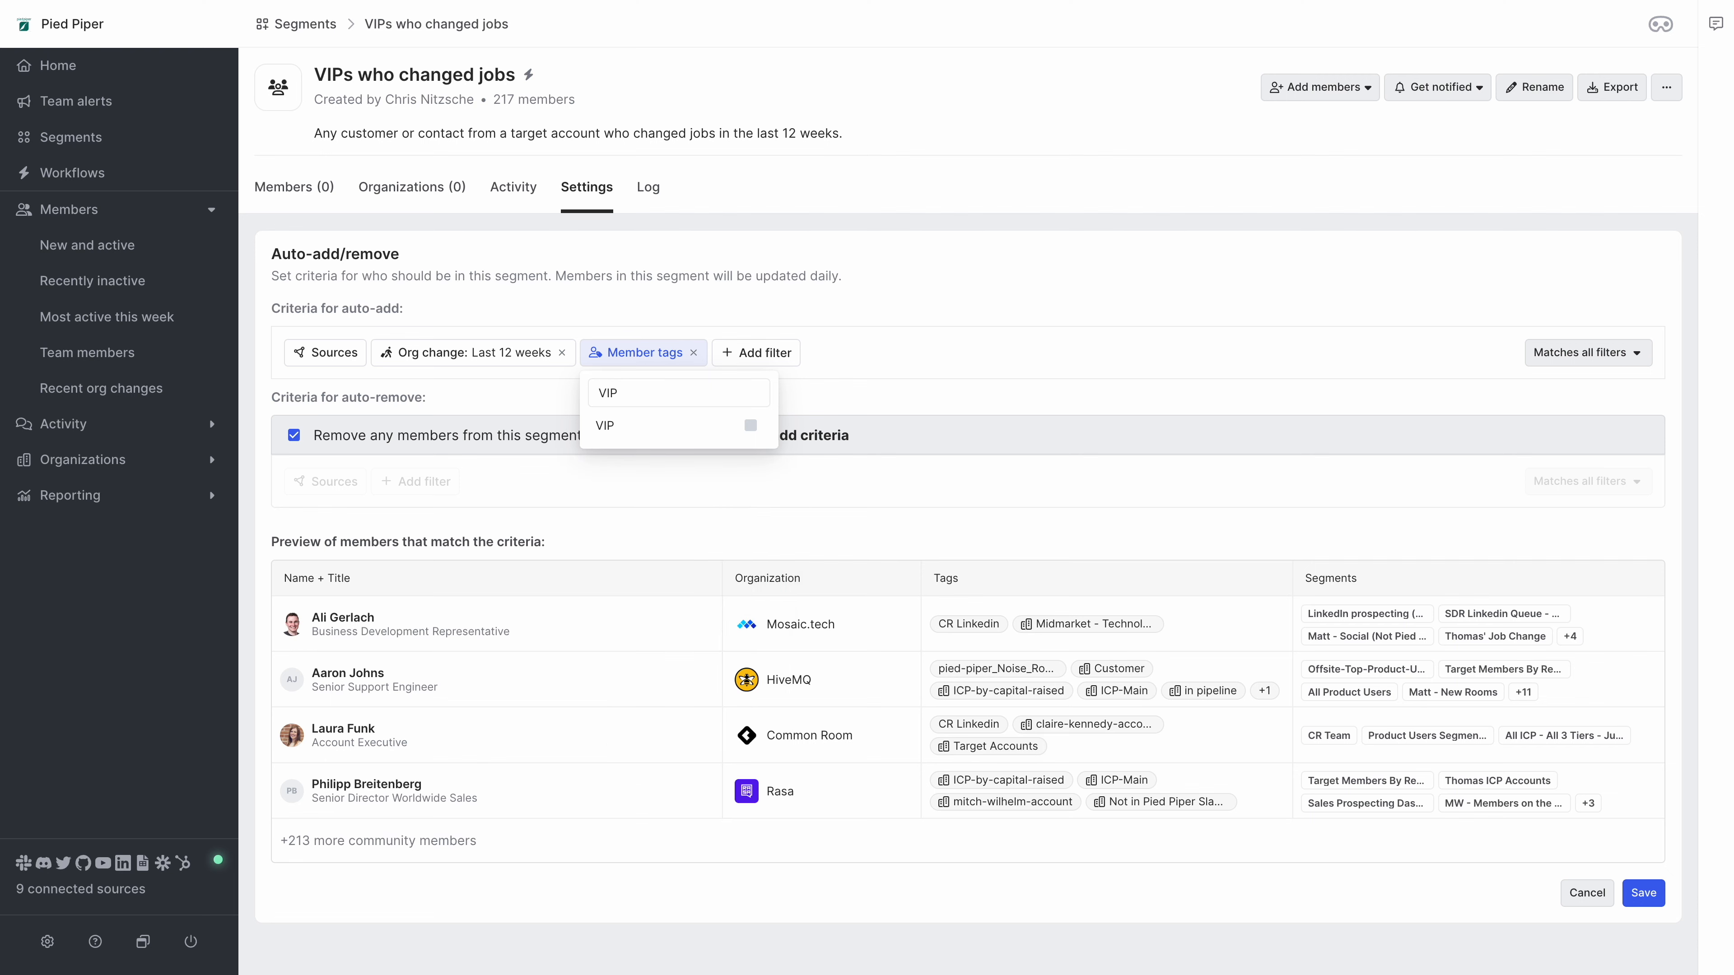
key("Escape")
- Save the segment's auto-add/remove criteria and review its member list
left_click(1642, 893)
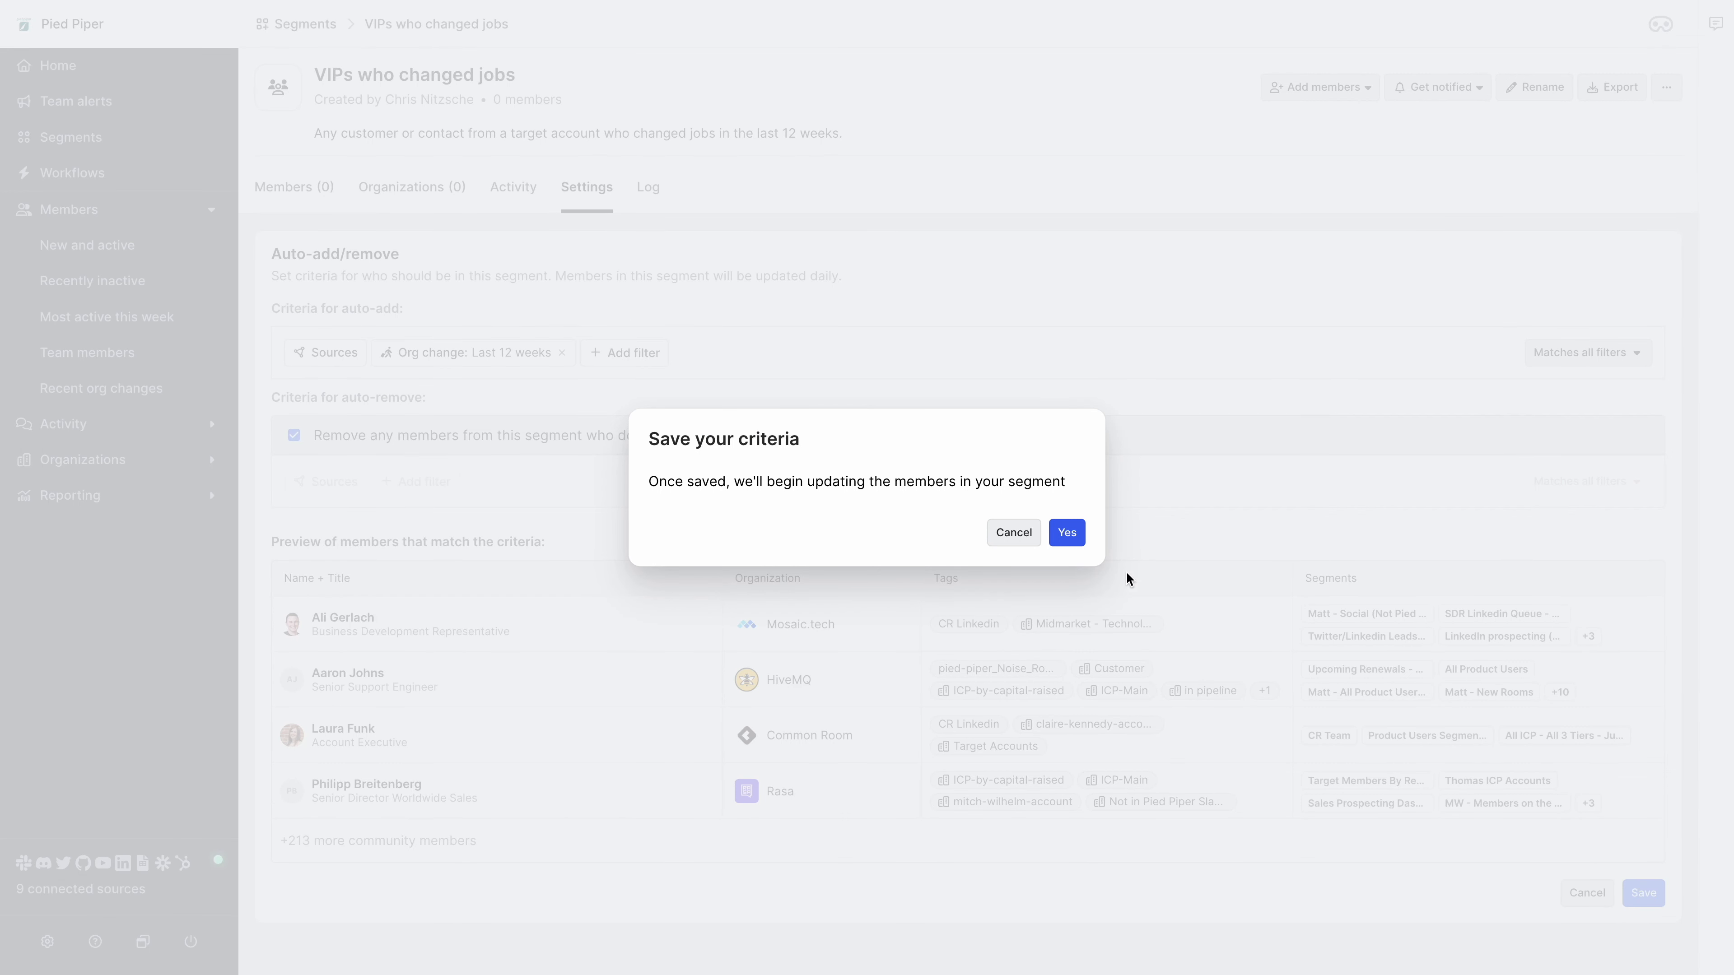
left_click(1067, 536)
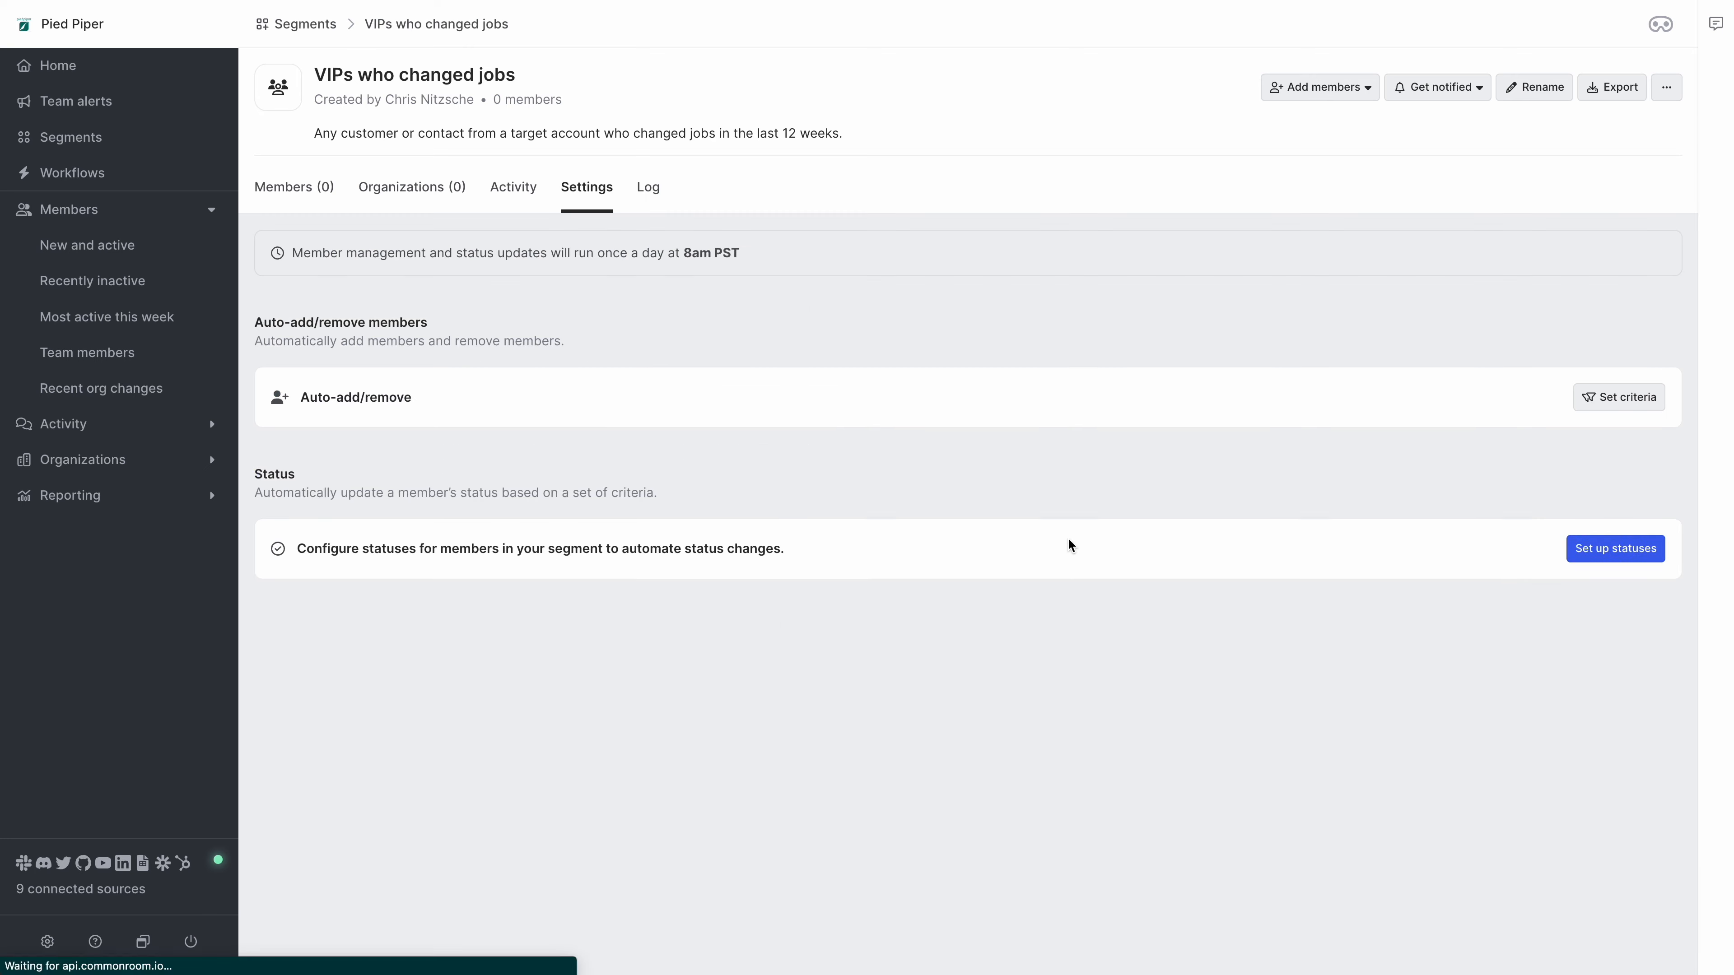
left_click(311, 195)
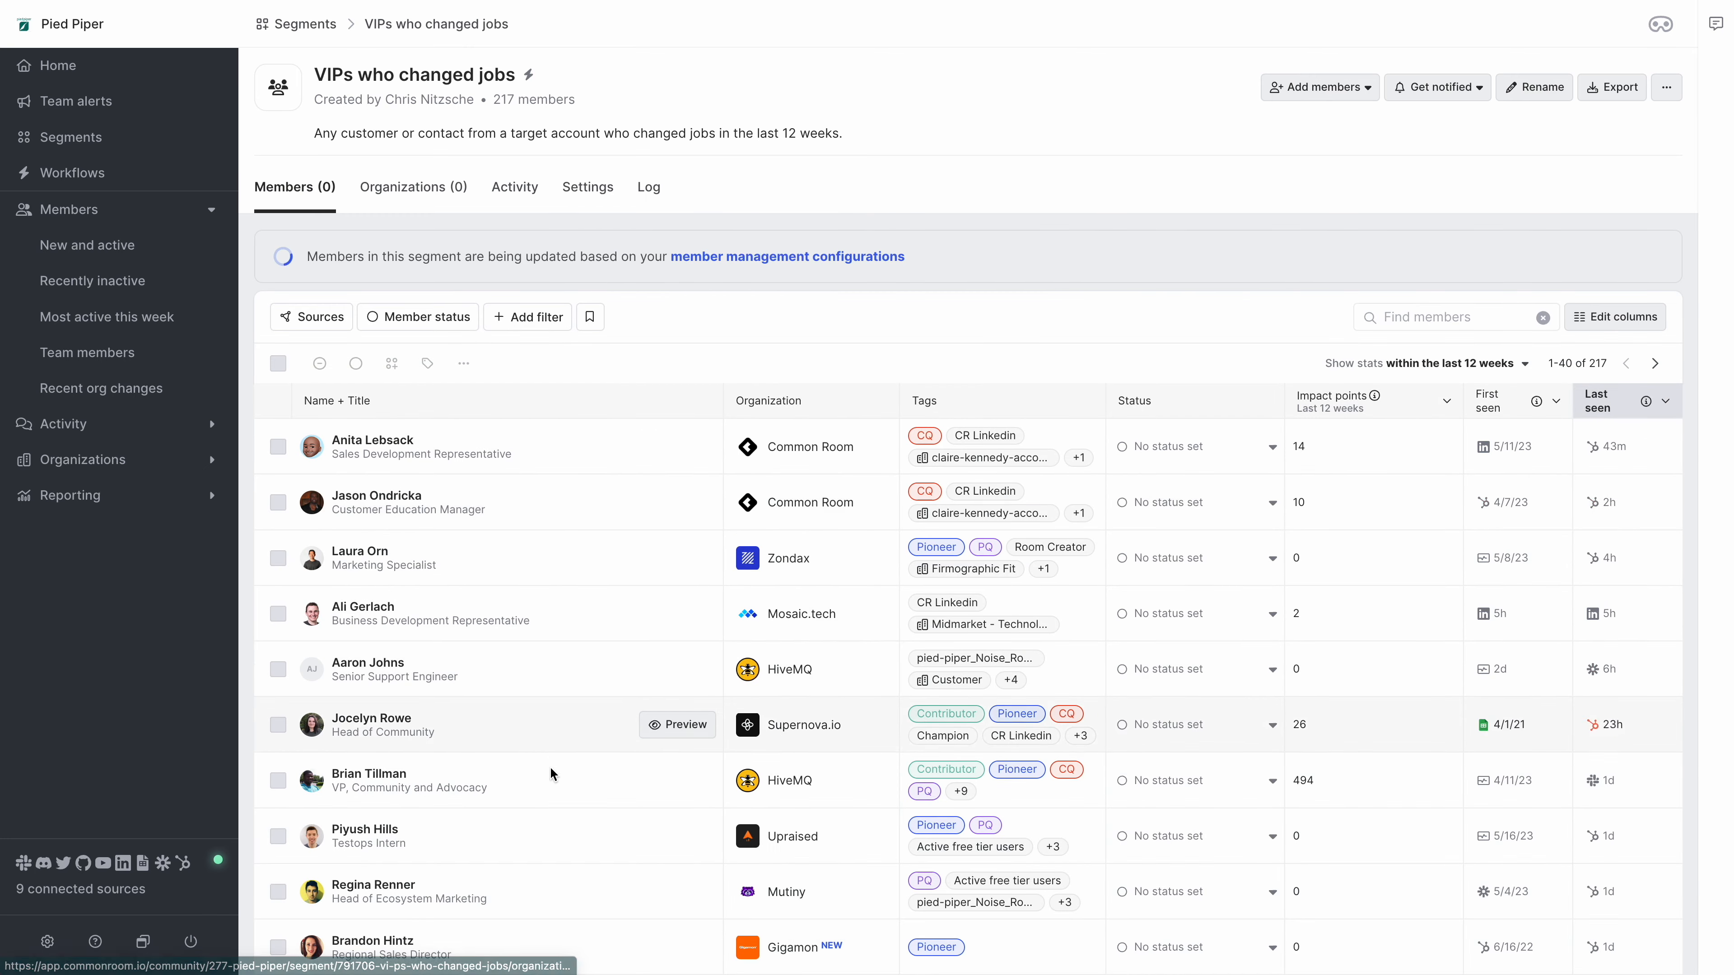
scroll(546, 797, "down", 5)
scroll(546, 797, "down", 1)
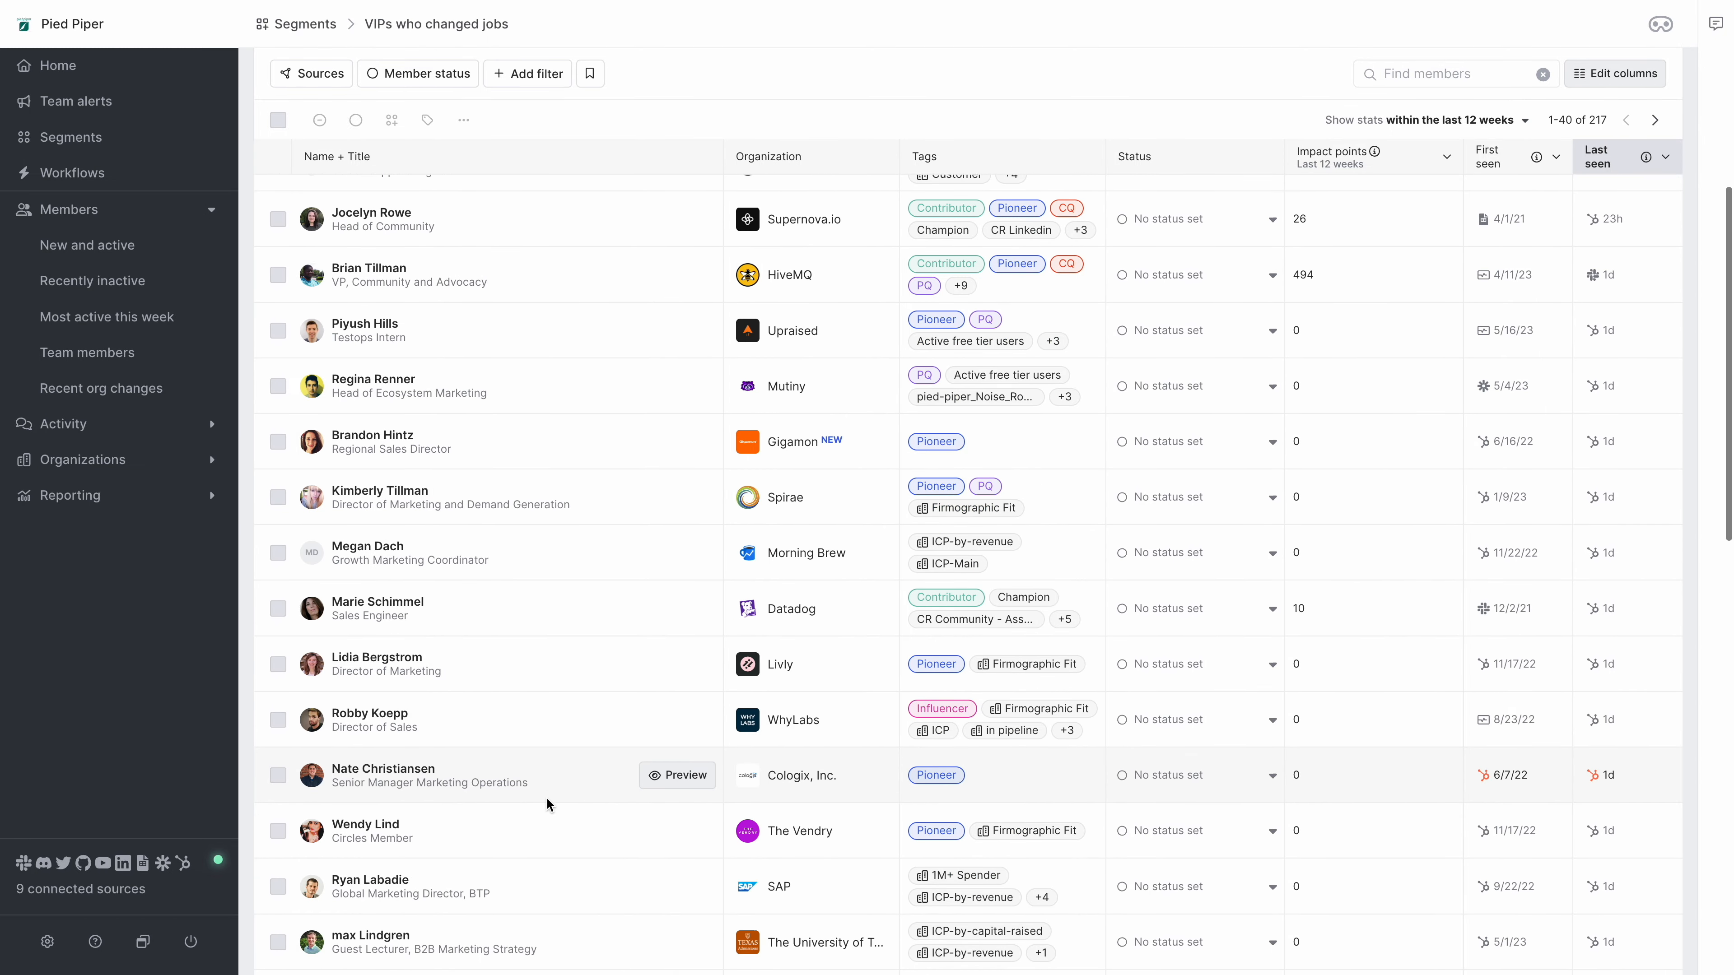
scroll(546, 797, "up", 1)
scroll(549, 807, "up", 3)
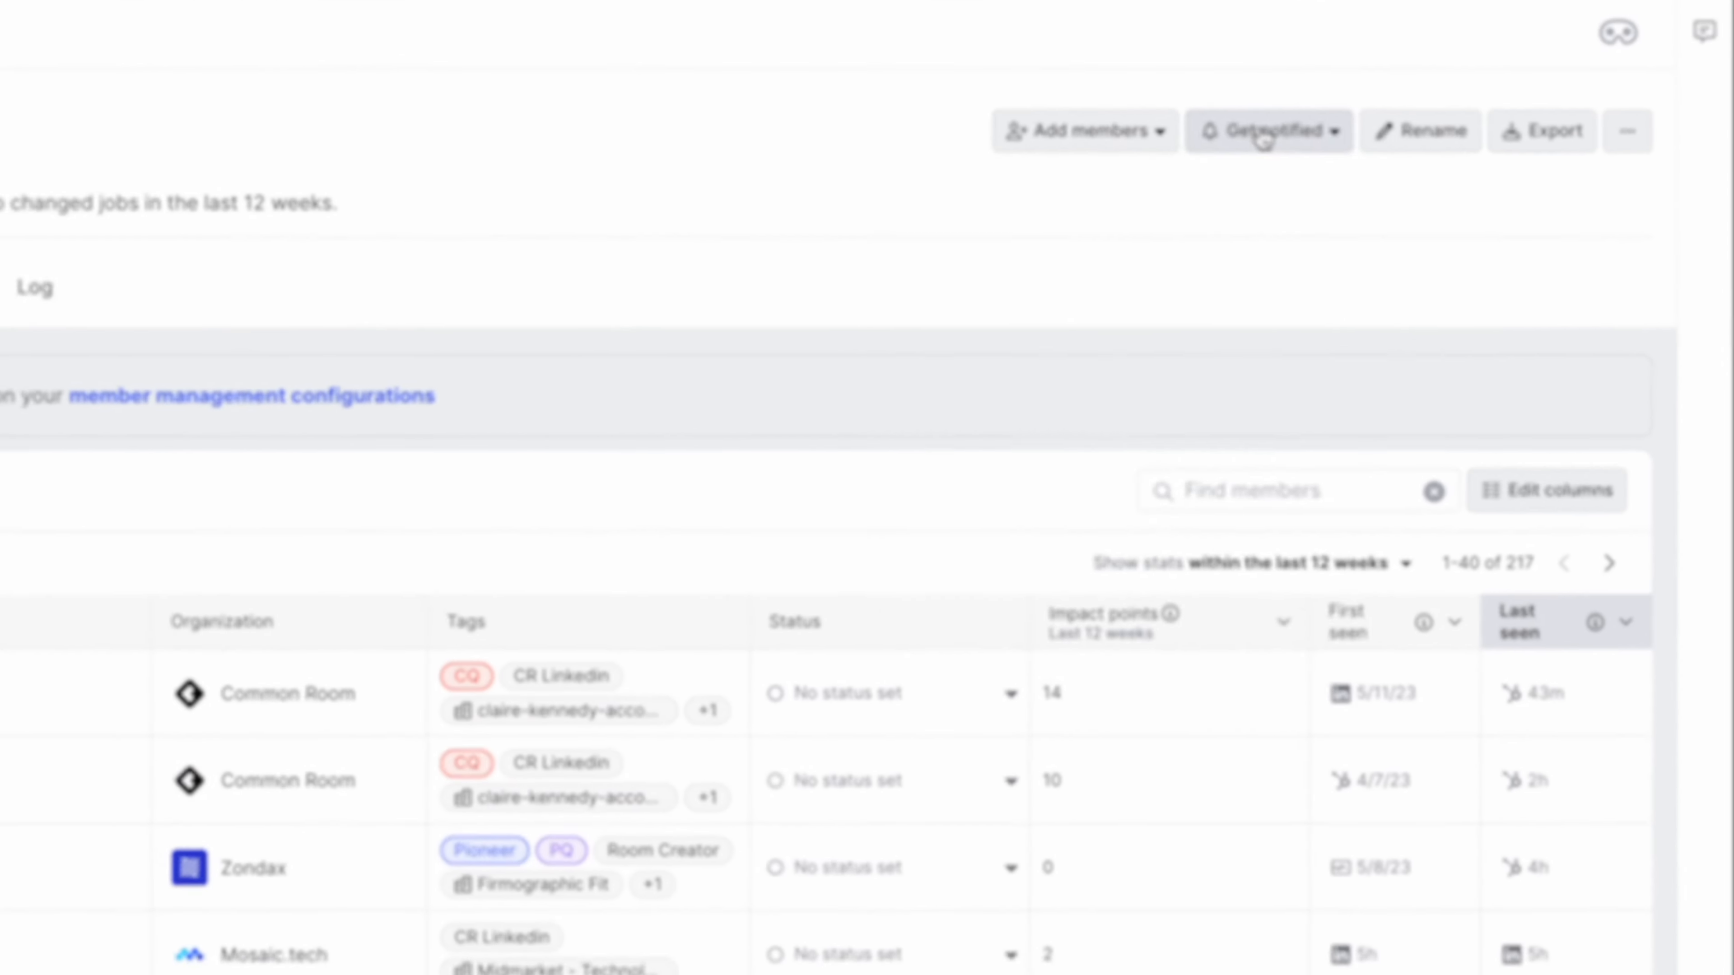
- Turn on the segment's notifications for Members additions/removals and Member status changes
left_click(1434, 88)
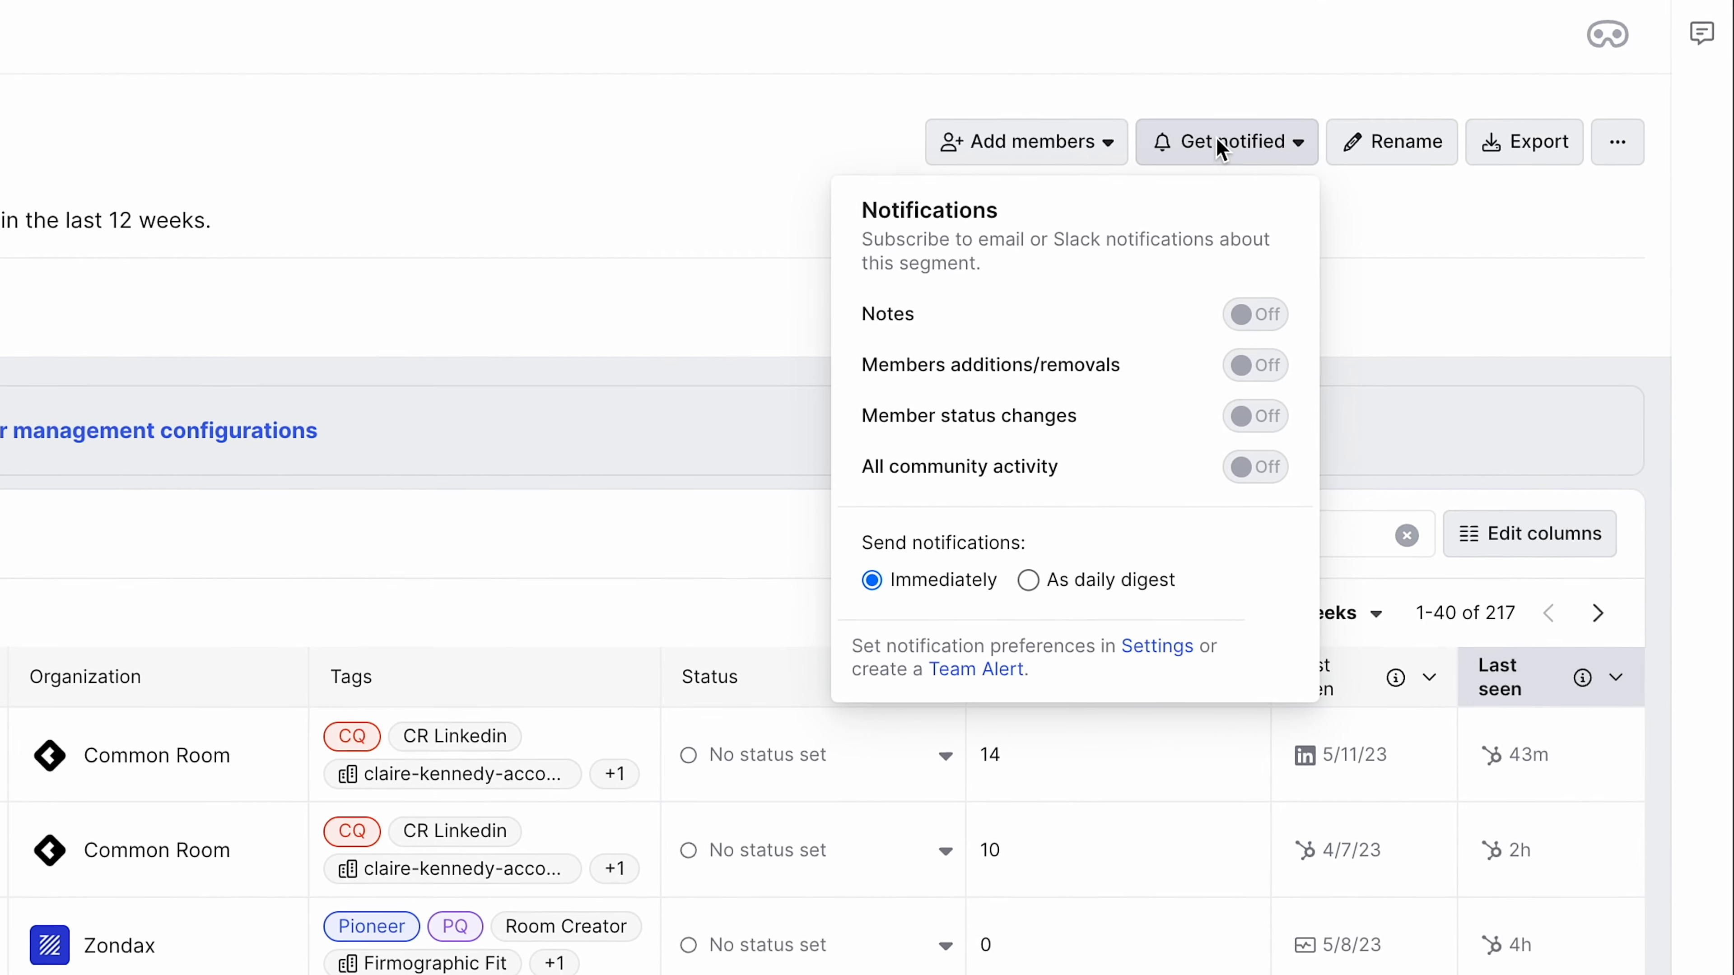
left_click(1253, 366)
left_click(1253, 419)
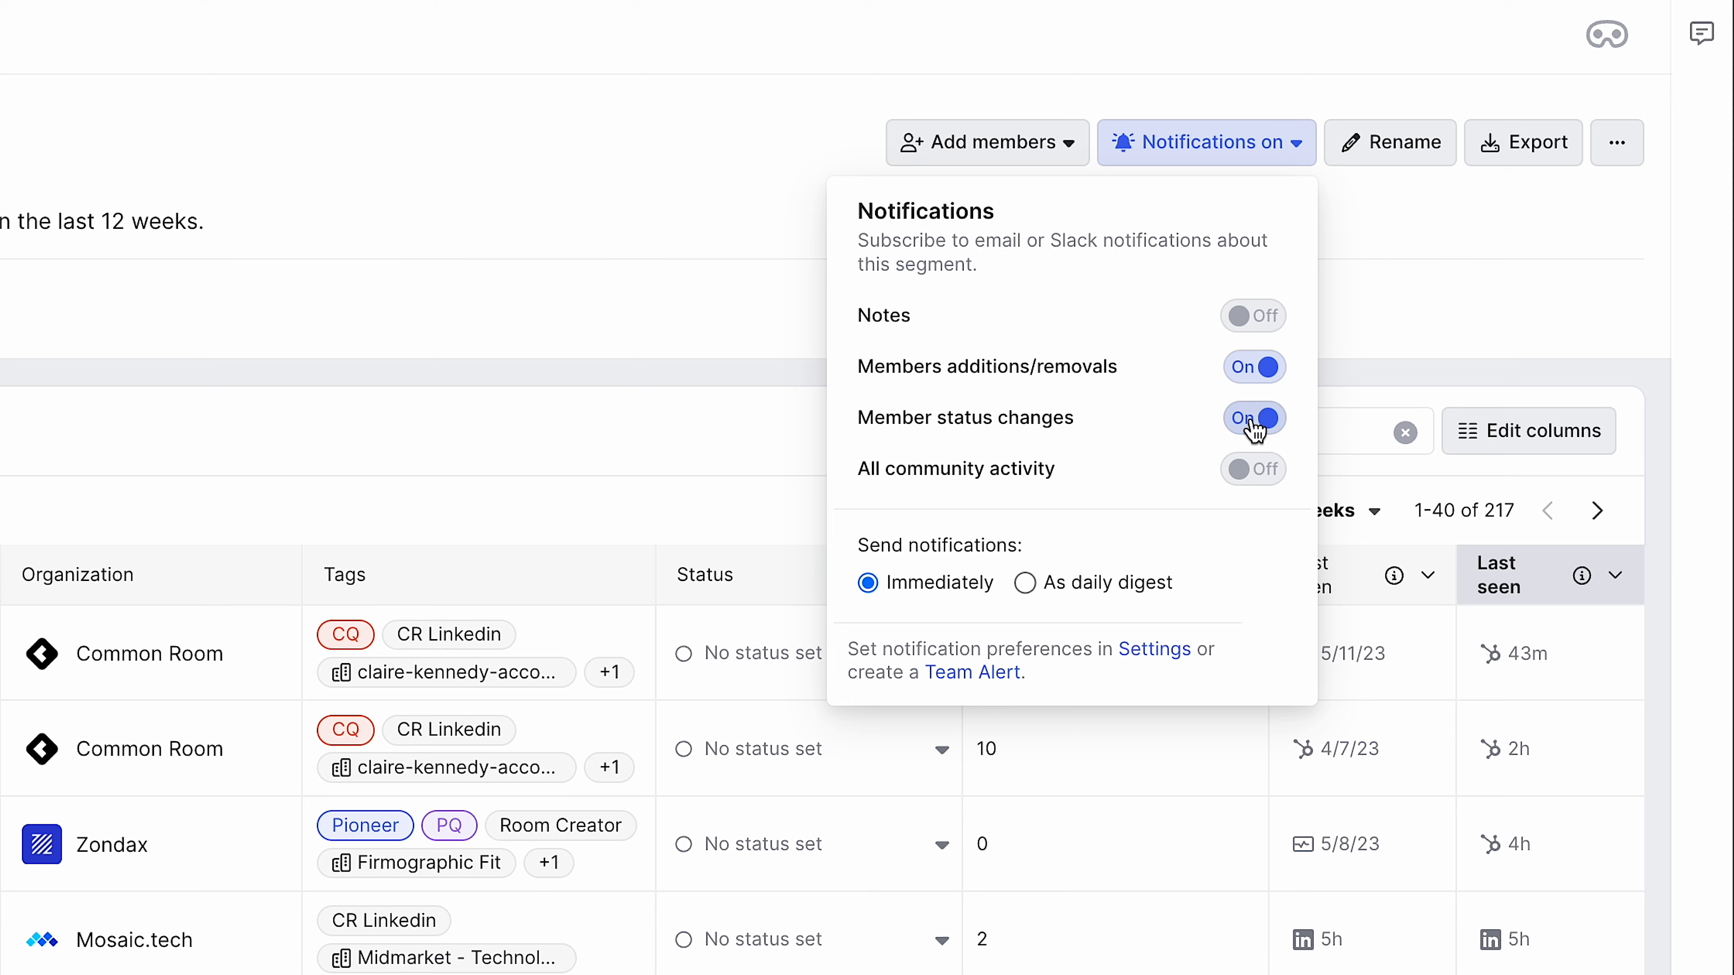
left_click(498, 280)
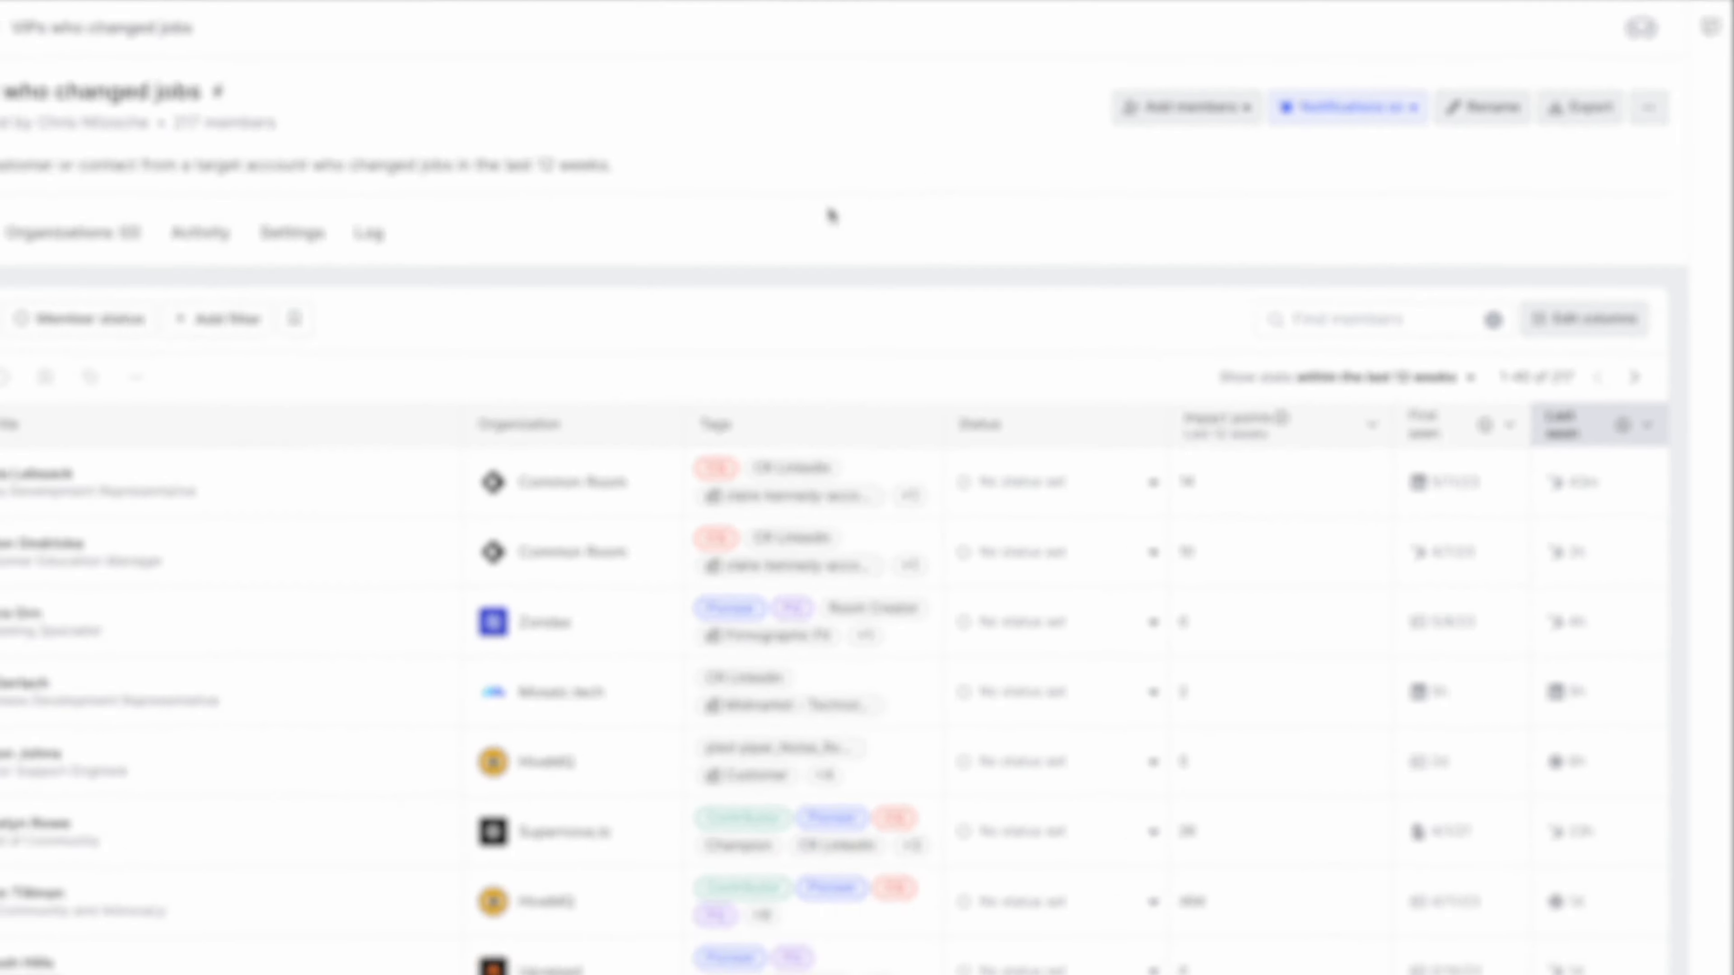
- Set up three member statuses for the segment, each named with a team member's first name, and save them
left_click(292, 233)
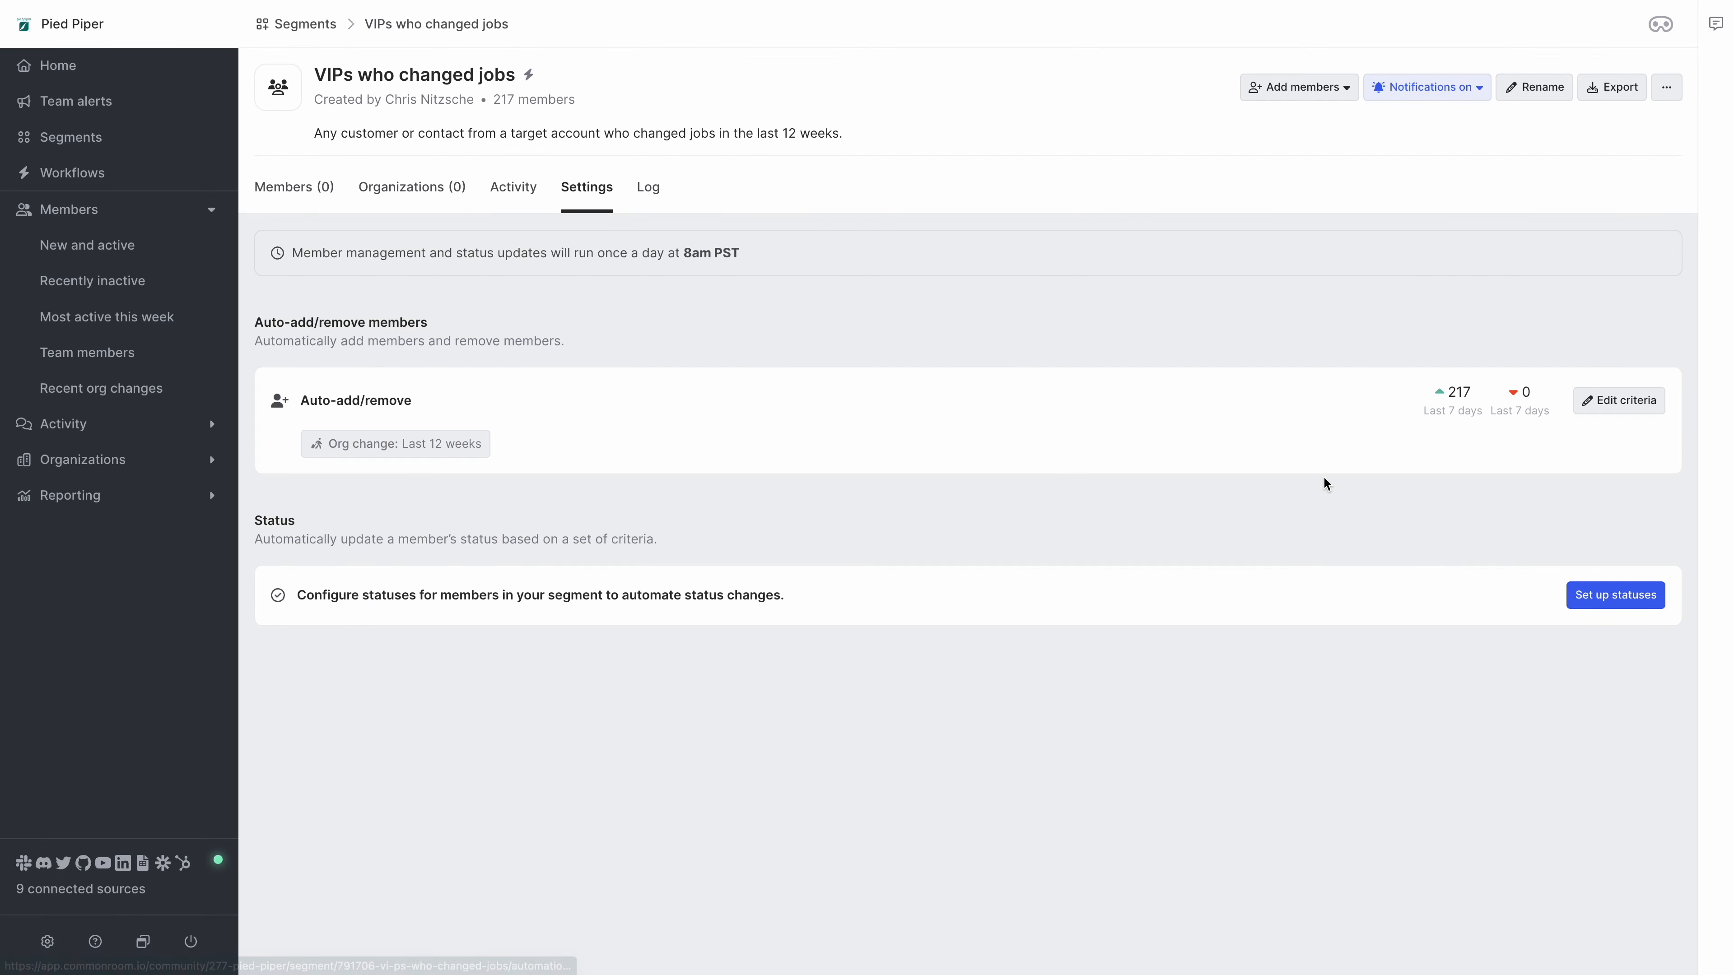
left_click(1603, 600)
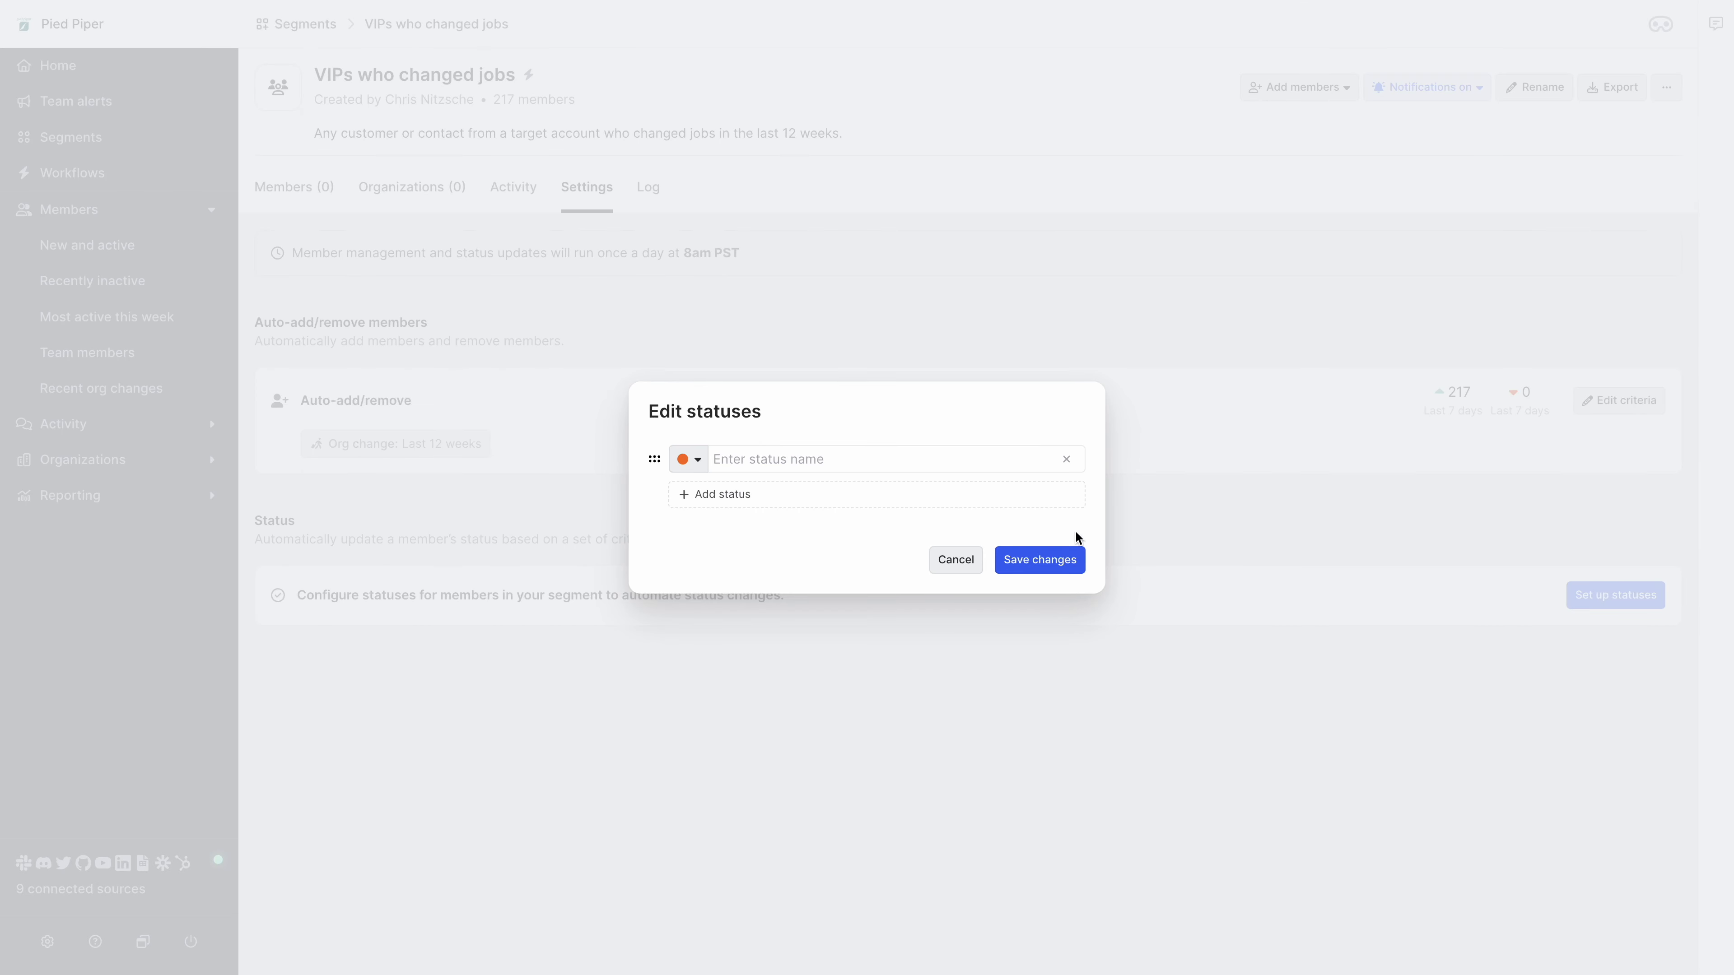
type("Laura")
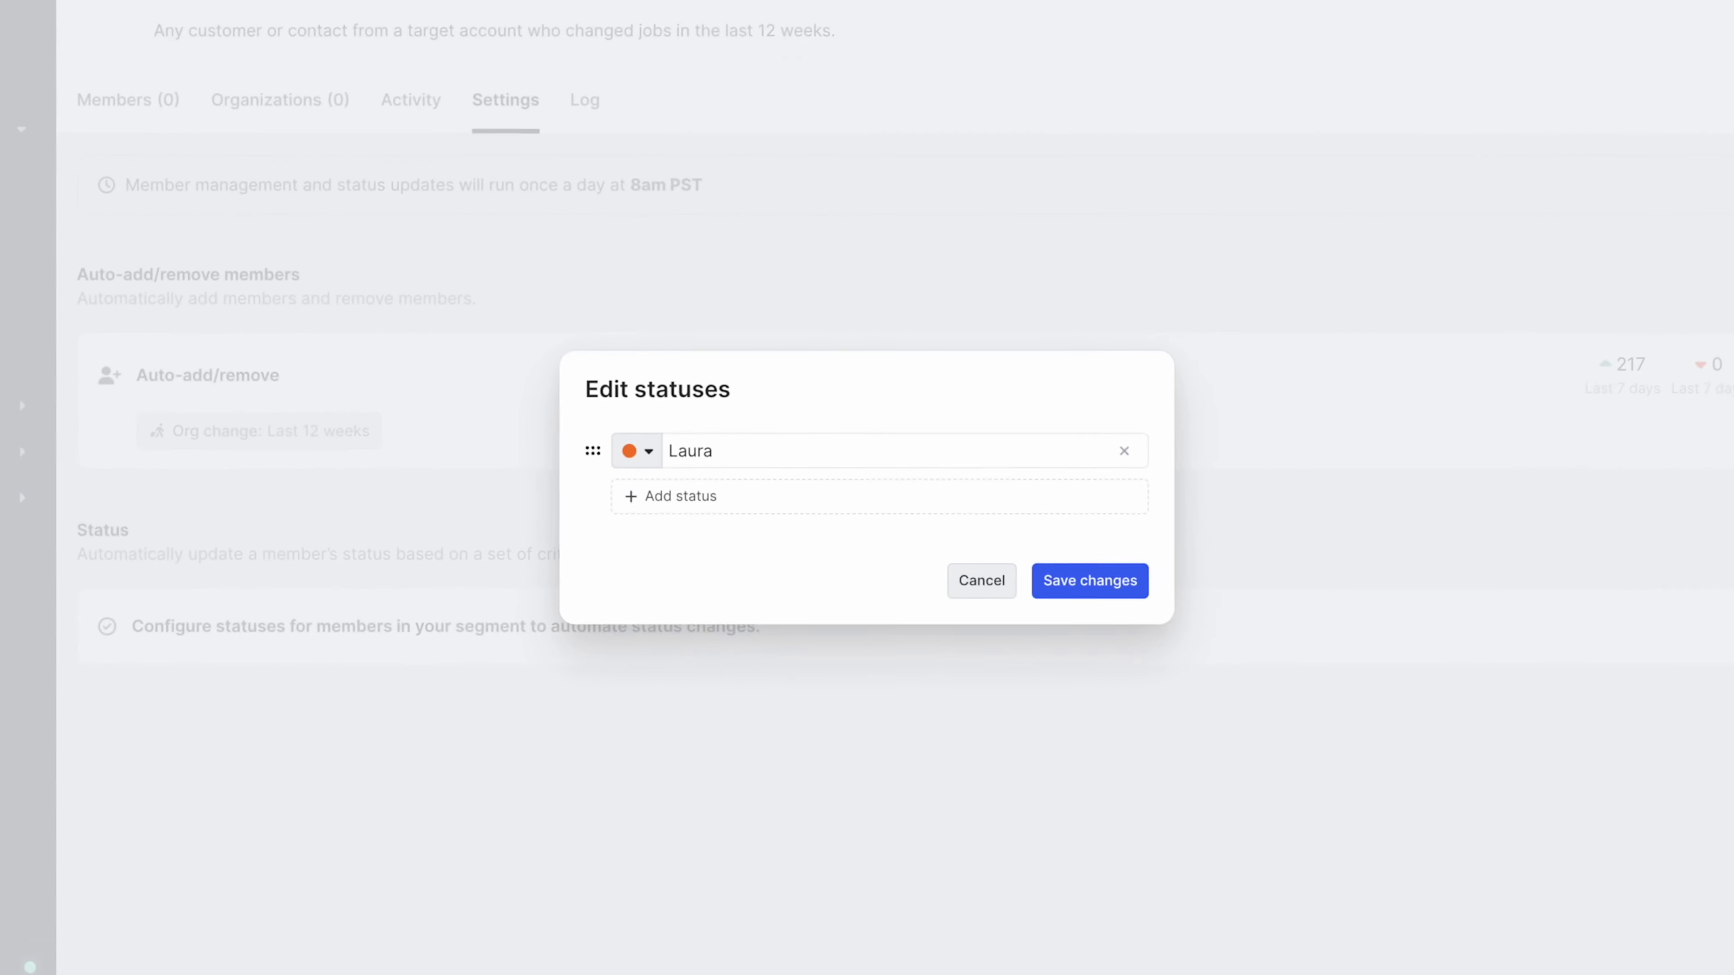
left_click(905, 494)
type("Rohan")
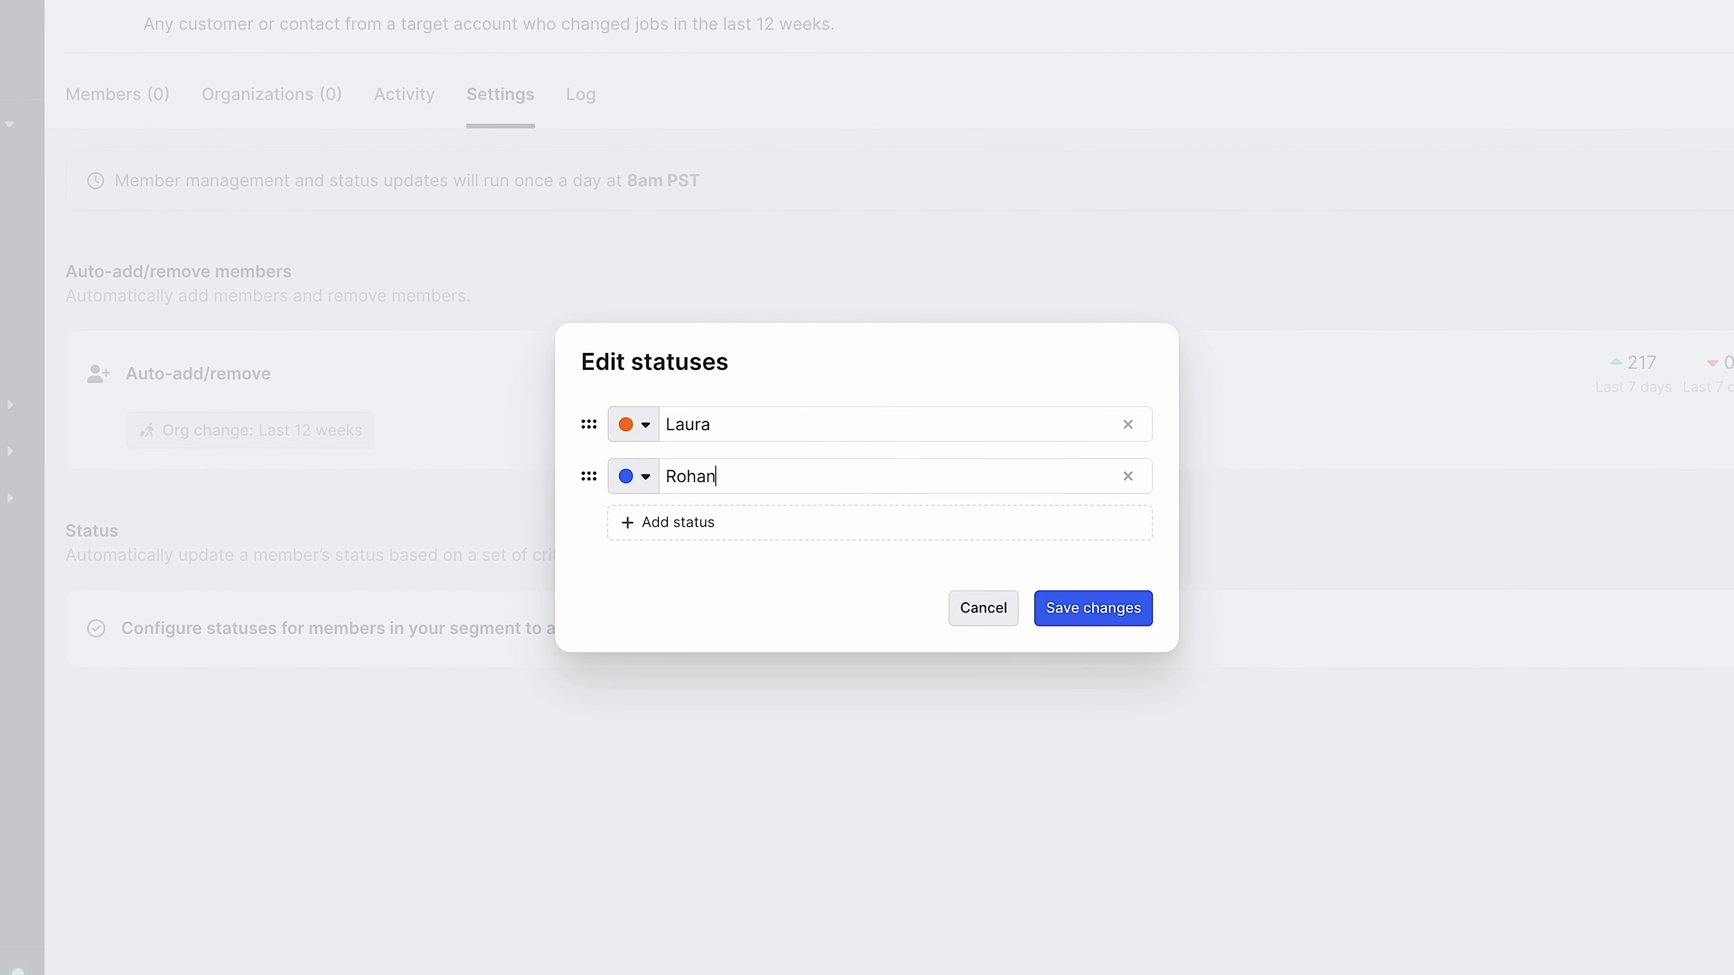
left_click(880, 523)
type("Claire")
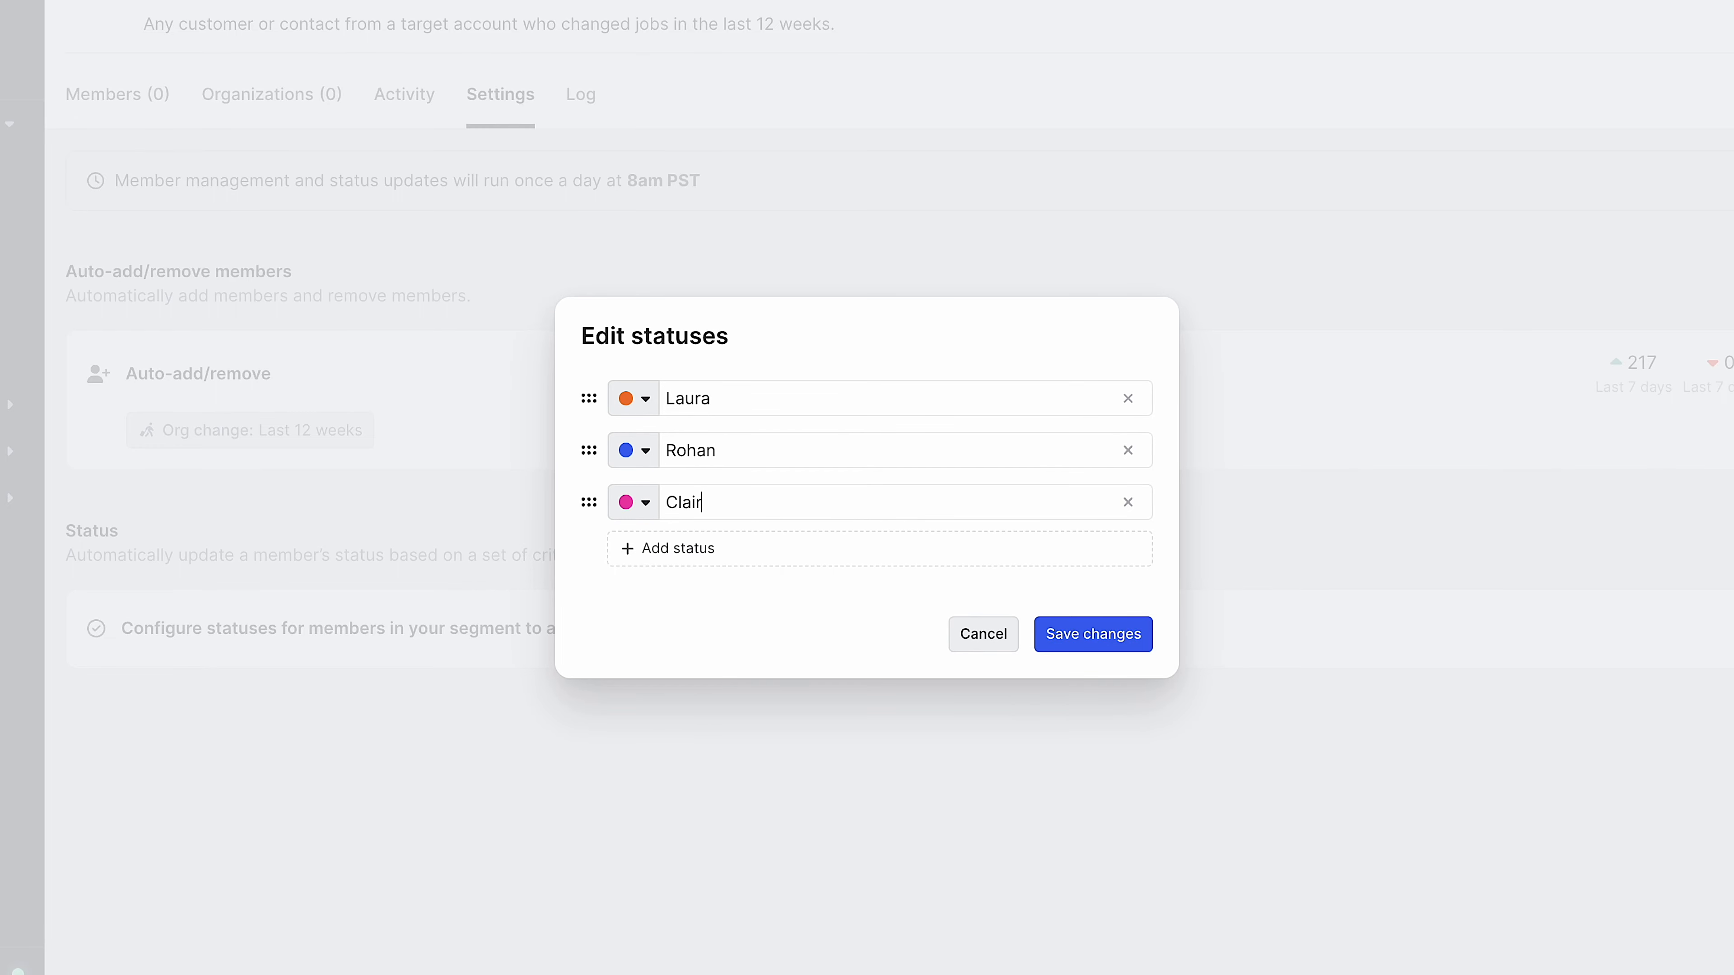
key("Return")
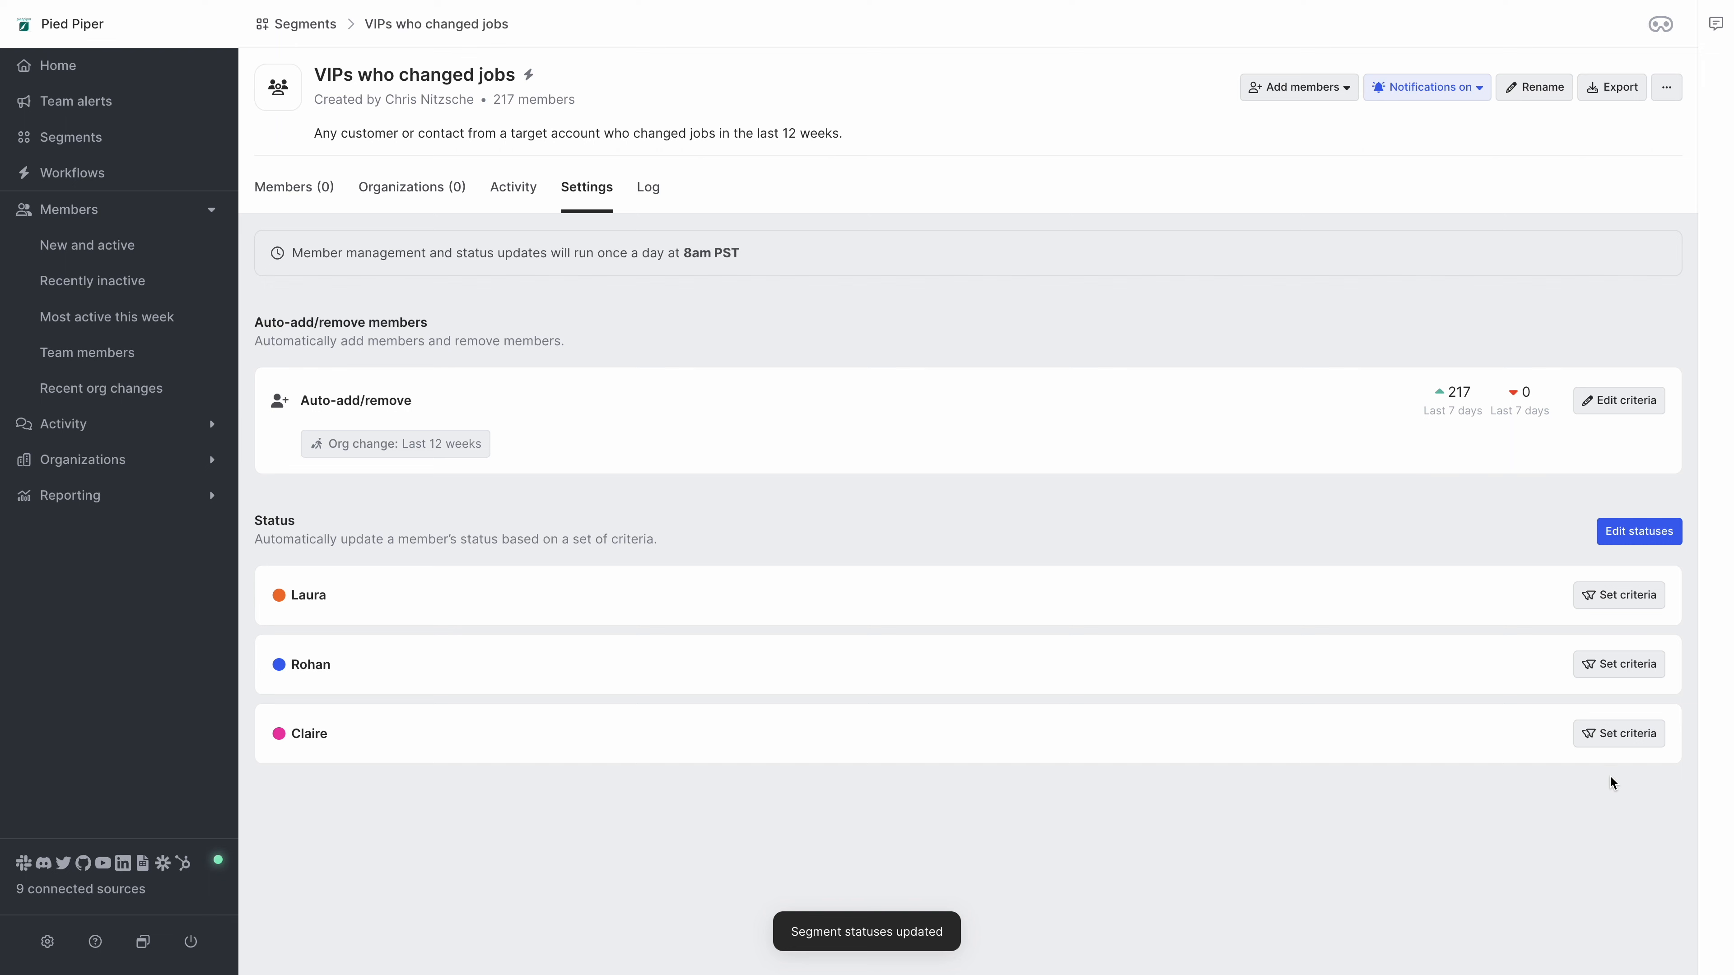
- Add the HubSpot Company Owner filter to the auto-update criteria of the third member status
left_click(1612, 733)
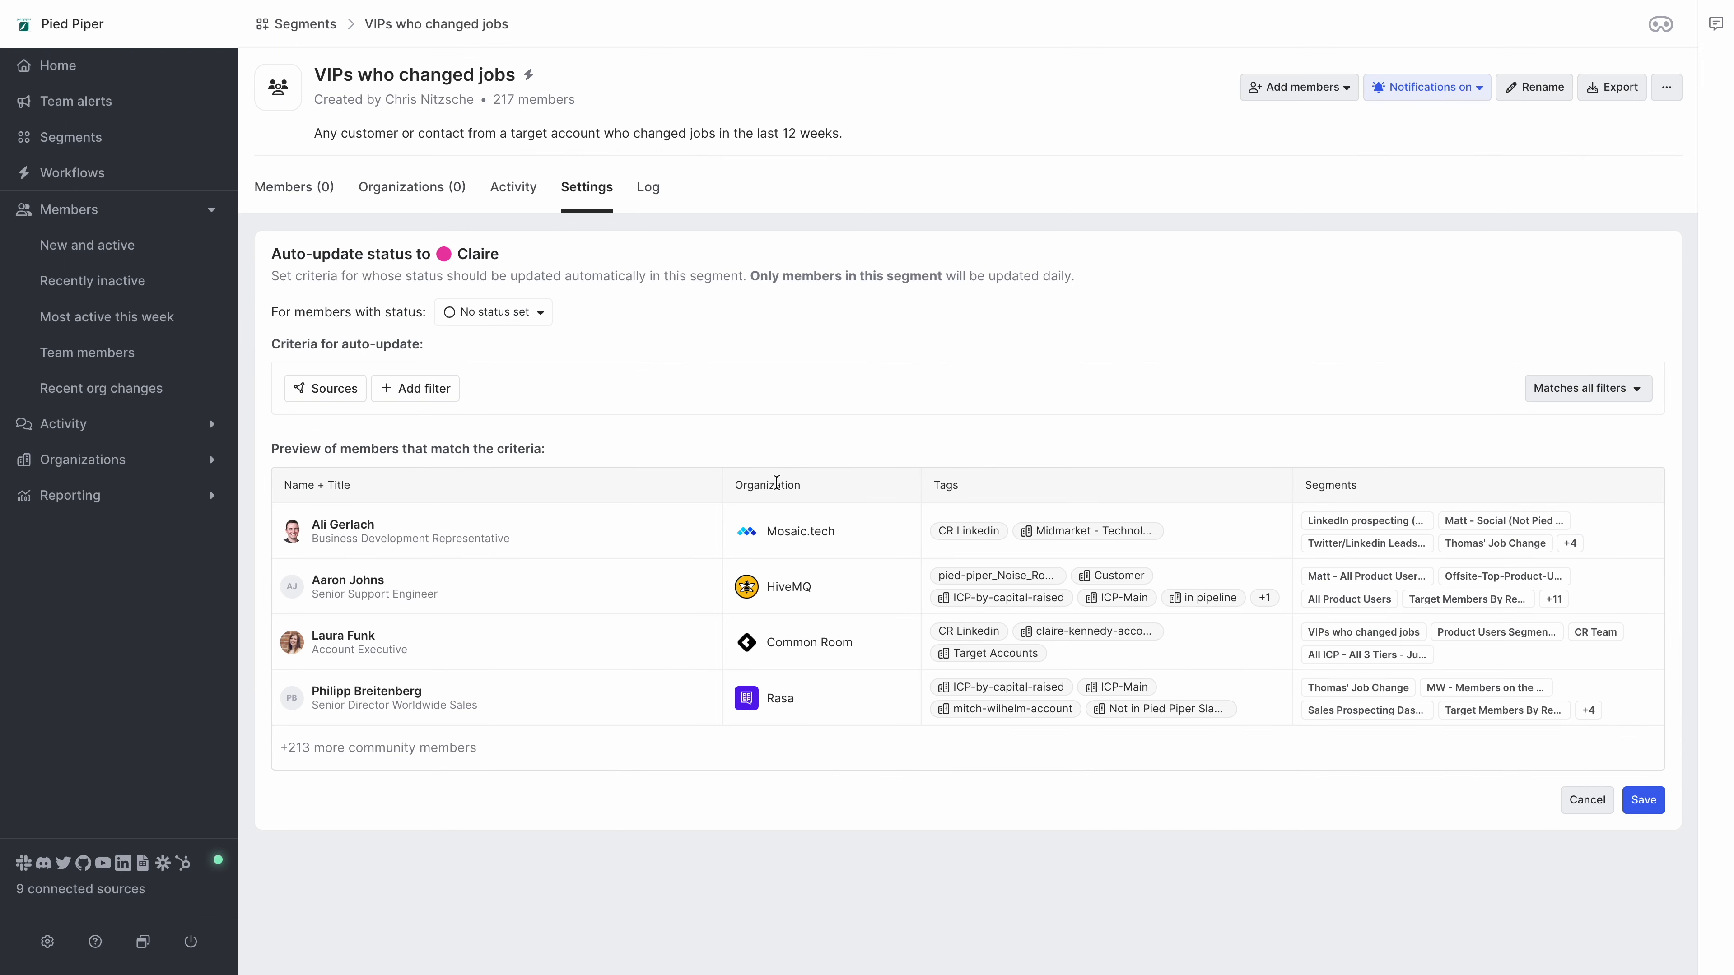
left_click(416, 388)
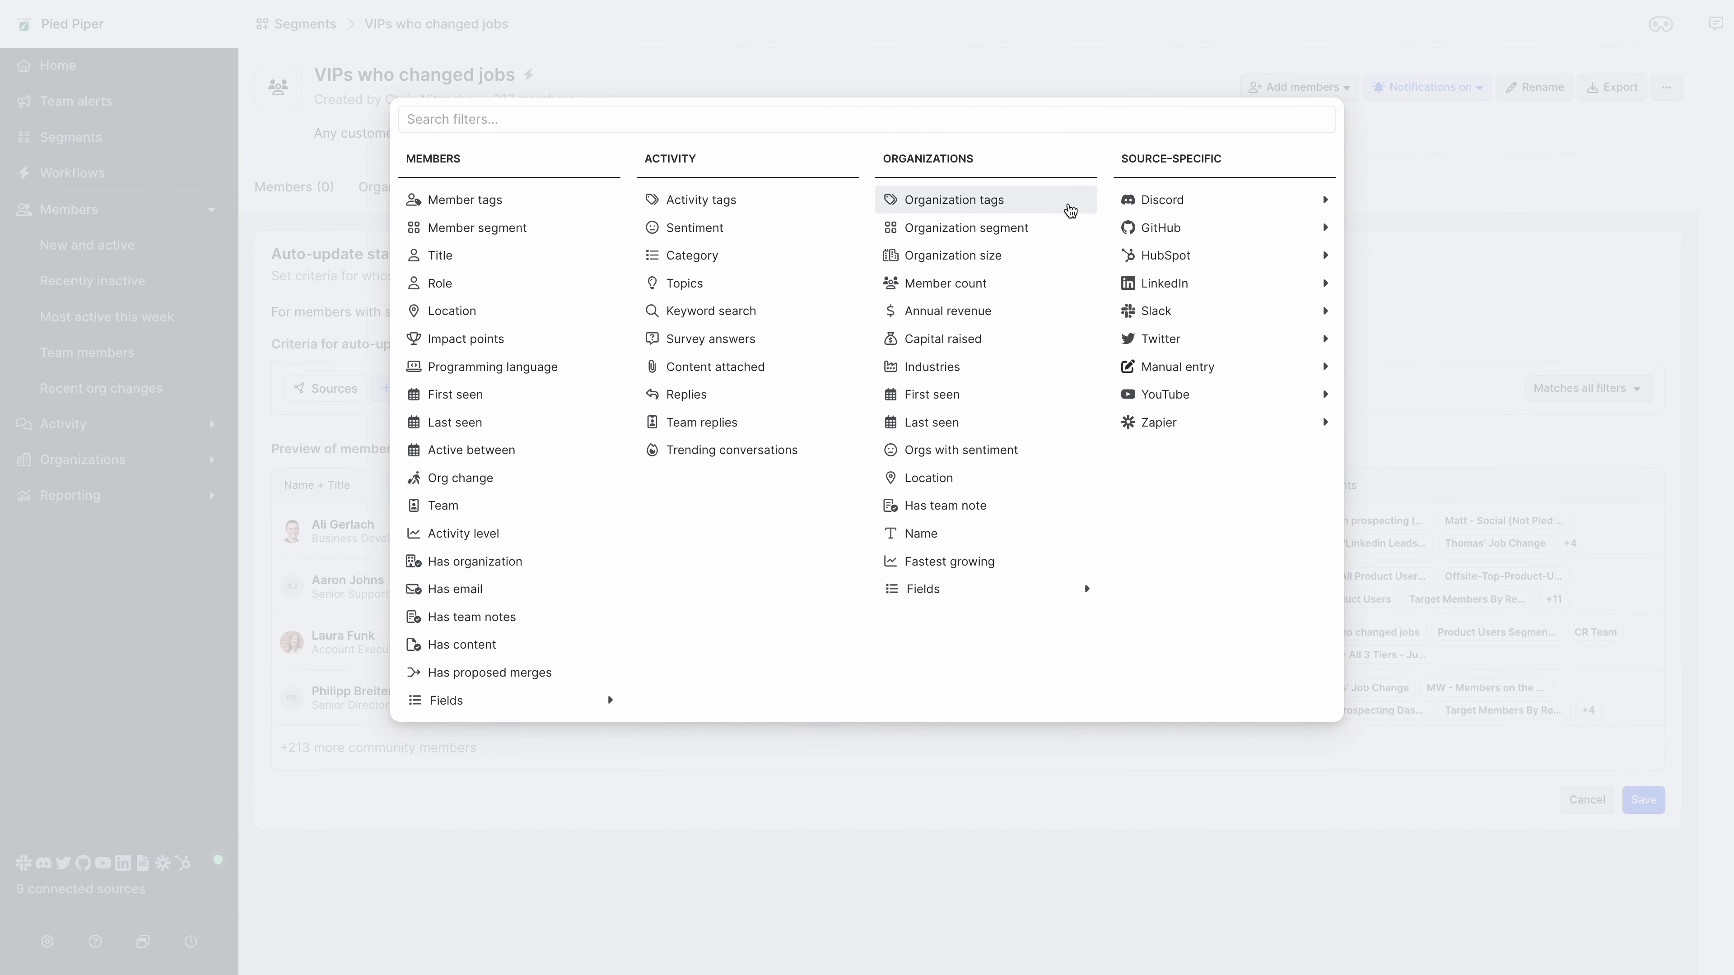
mouse_move(1277, 255)
scroll(1440, 415, "down", 3)
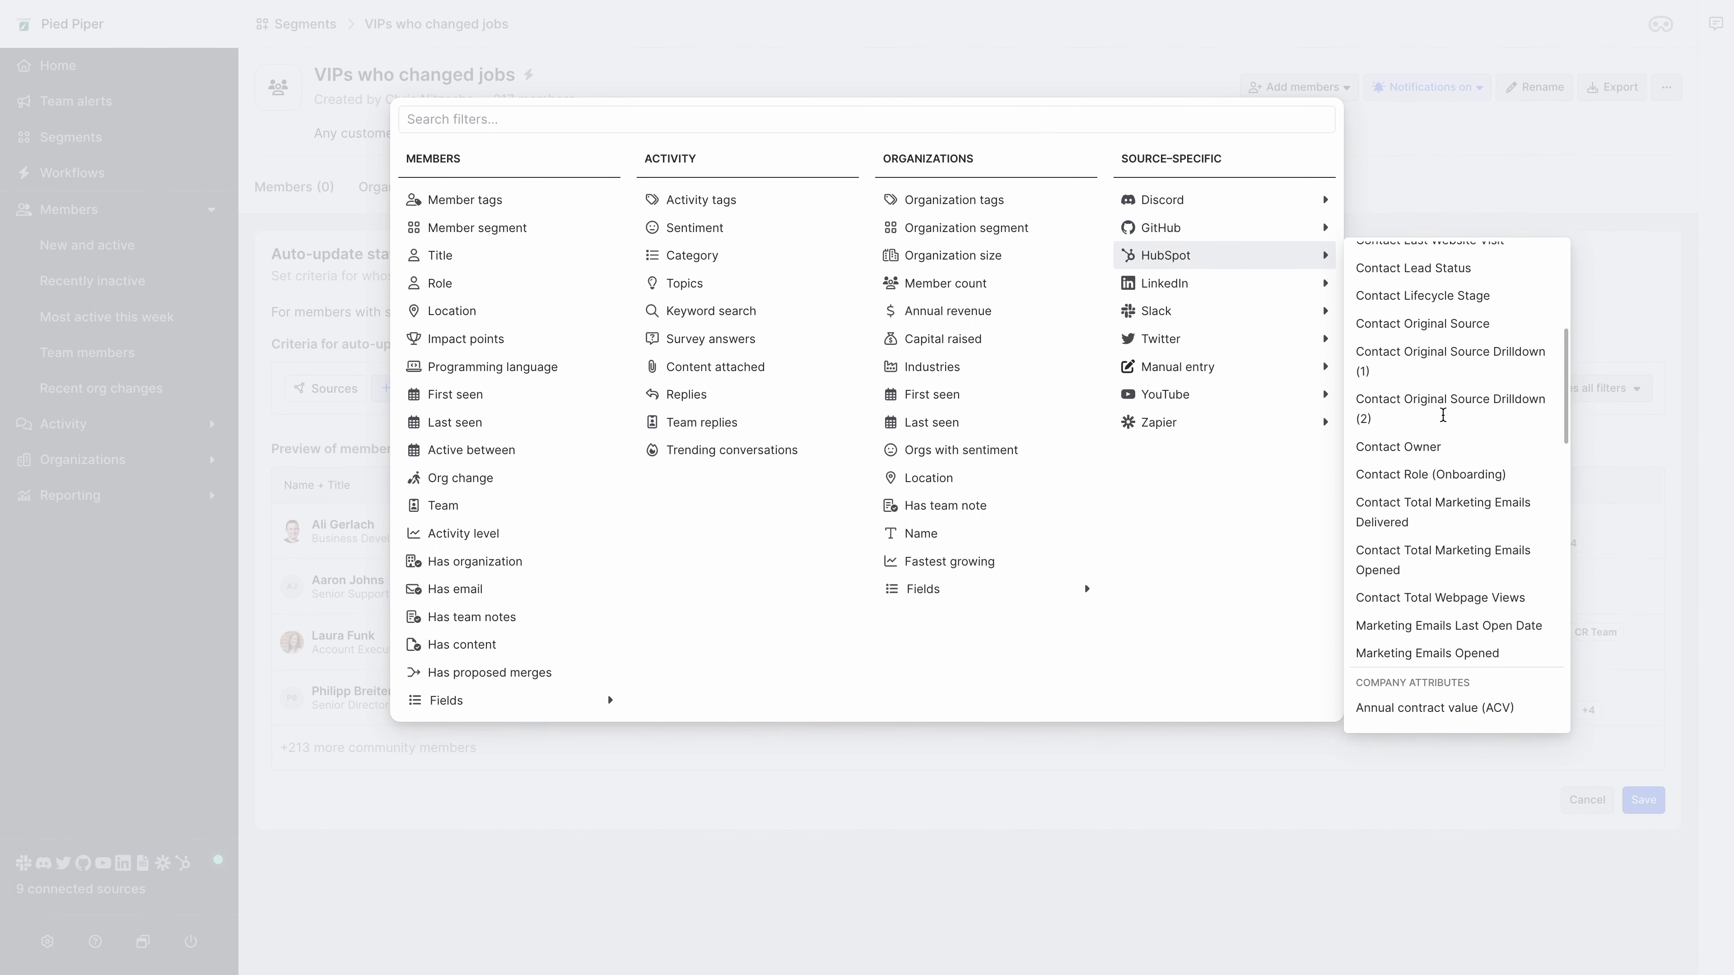
scroll(1443, 415, "down", 10)
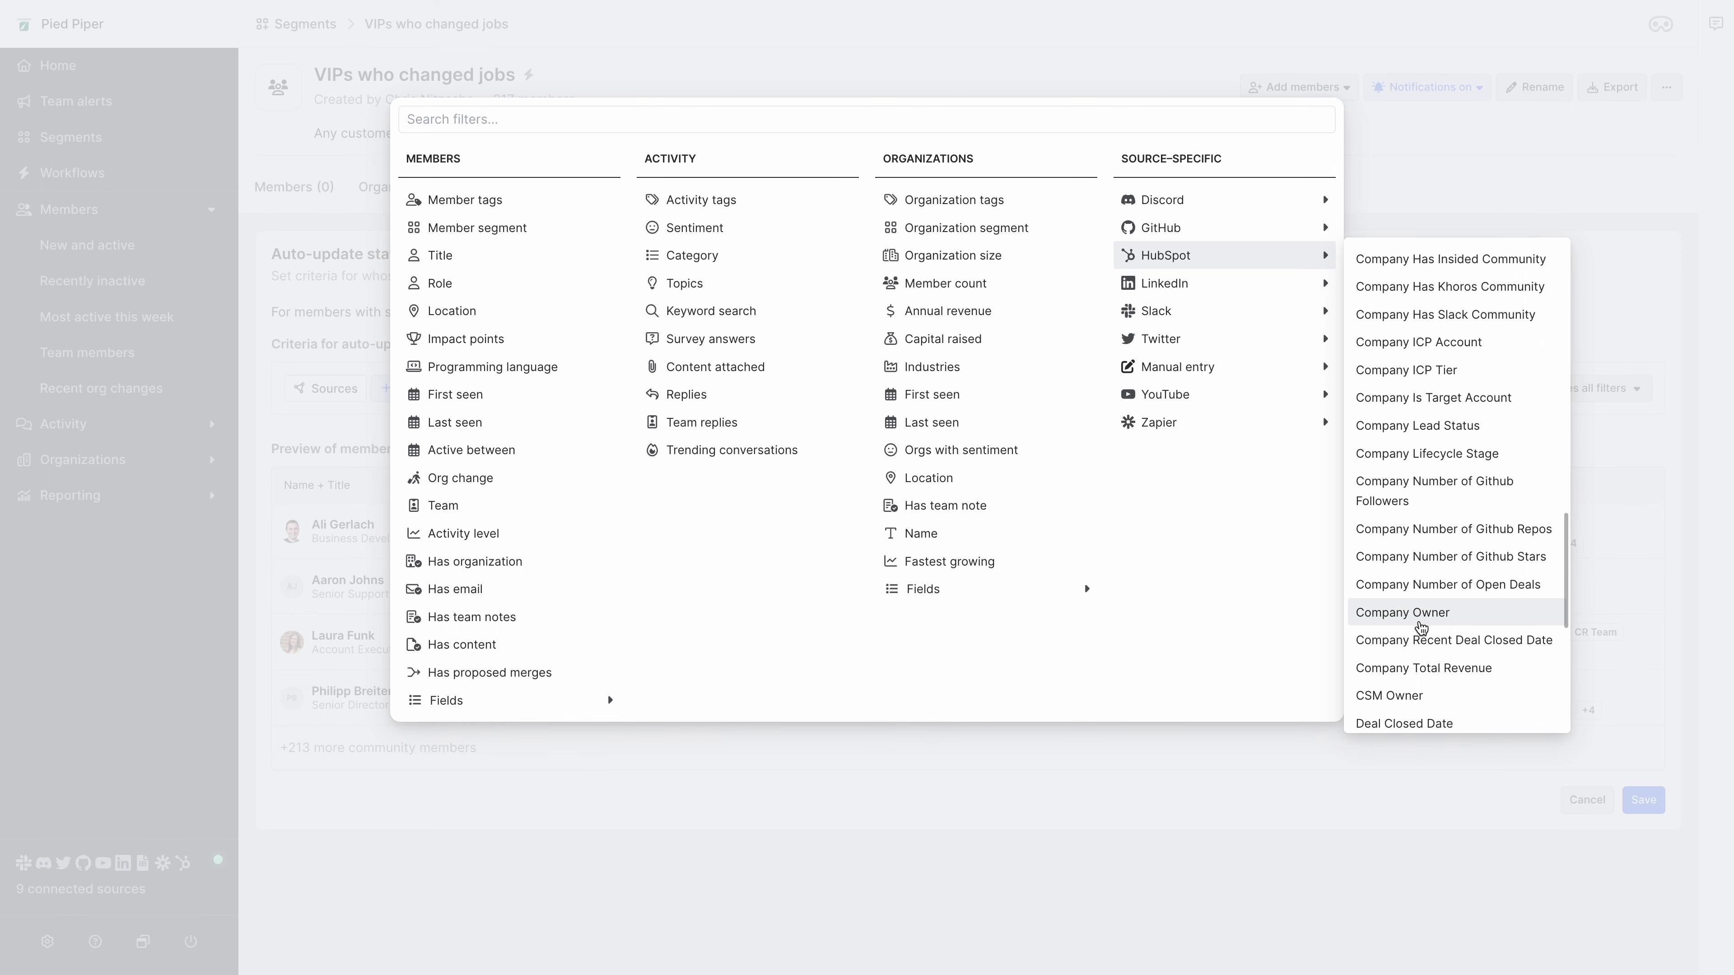
left_click(700, 121)
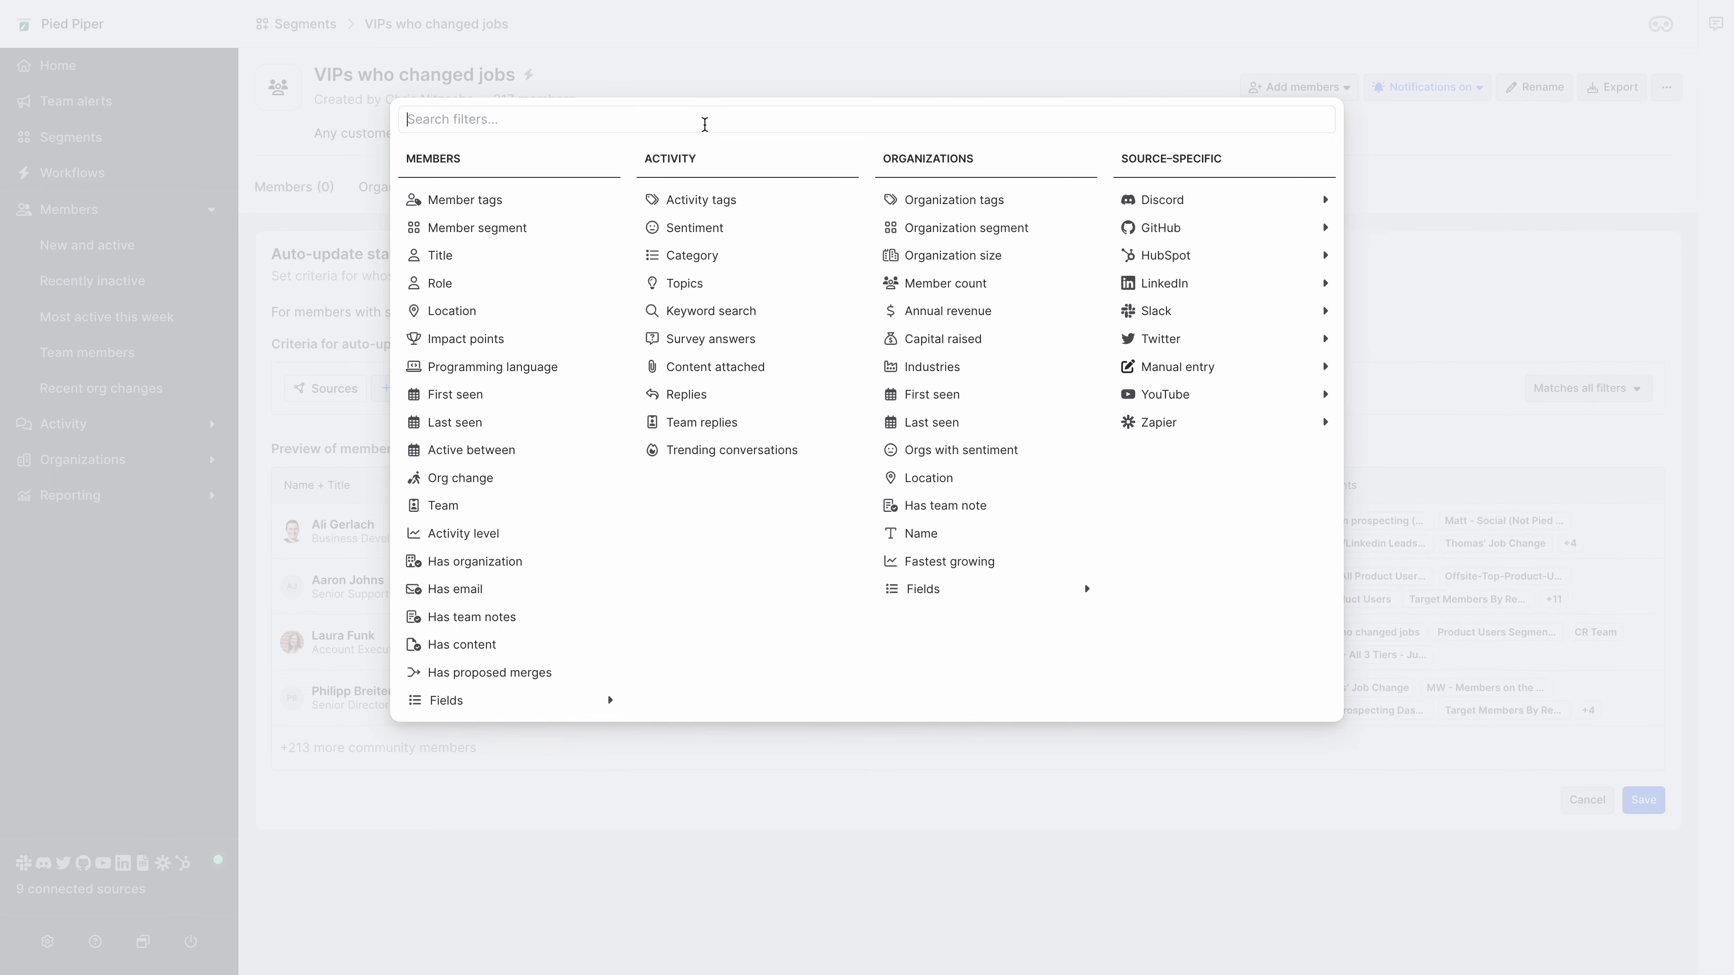
type("Company ow")
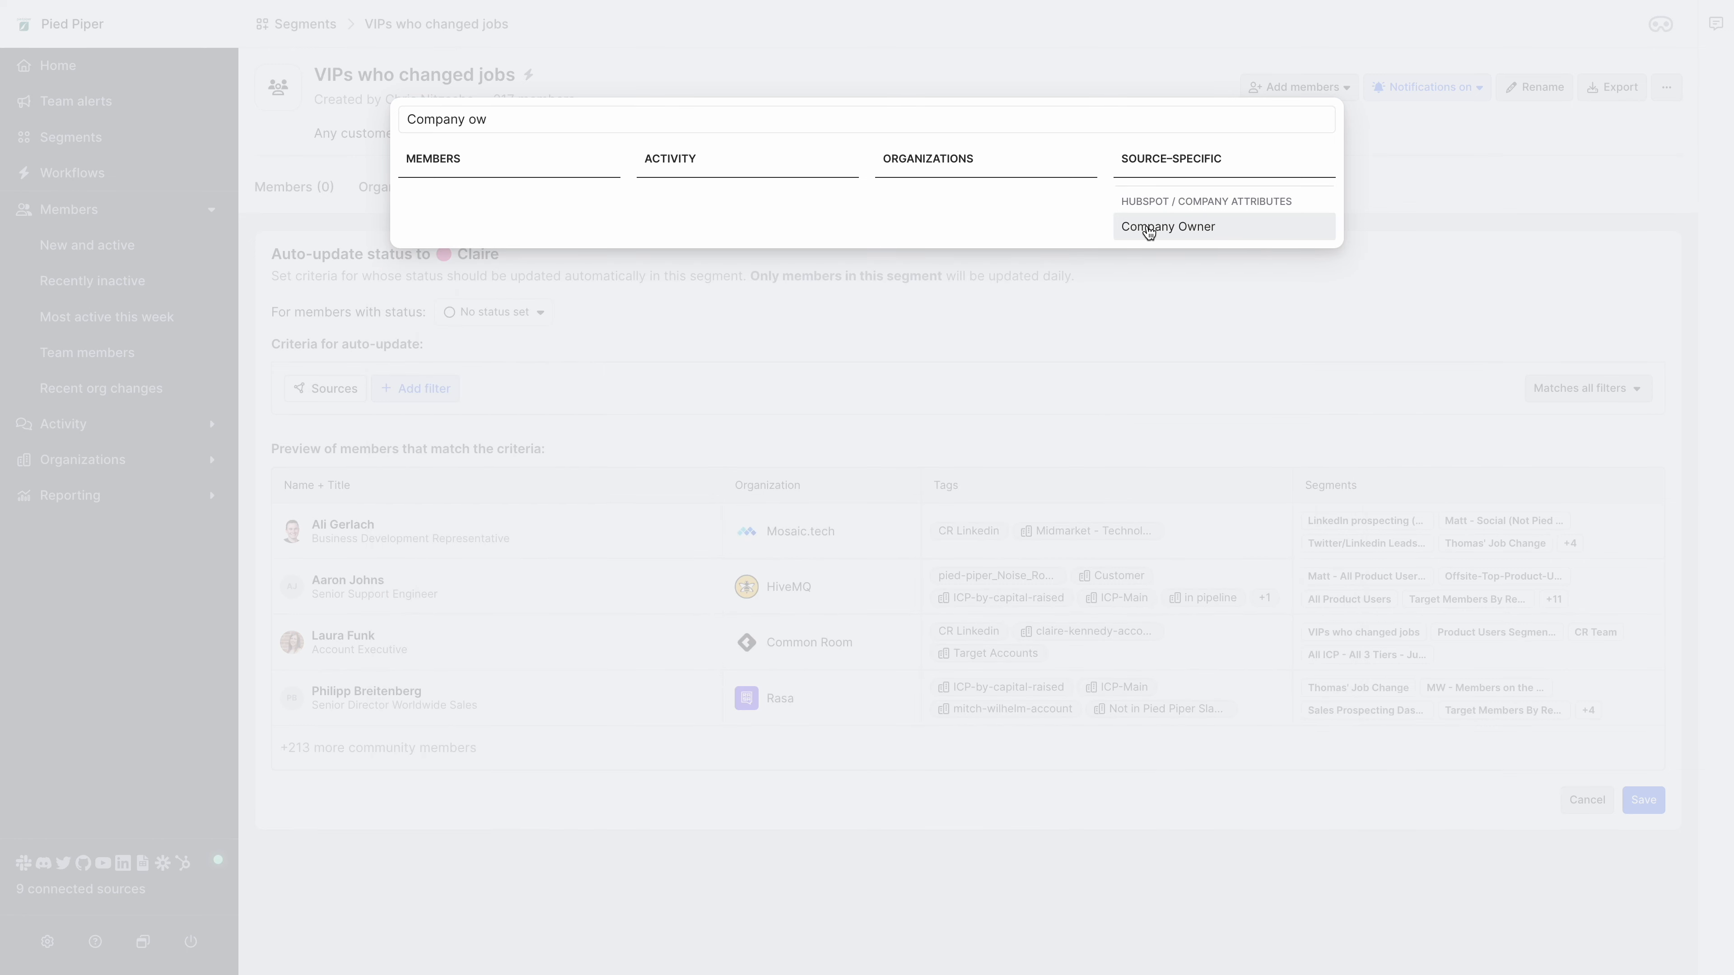
left_click(1149, 230)
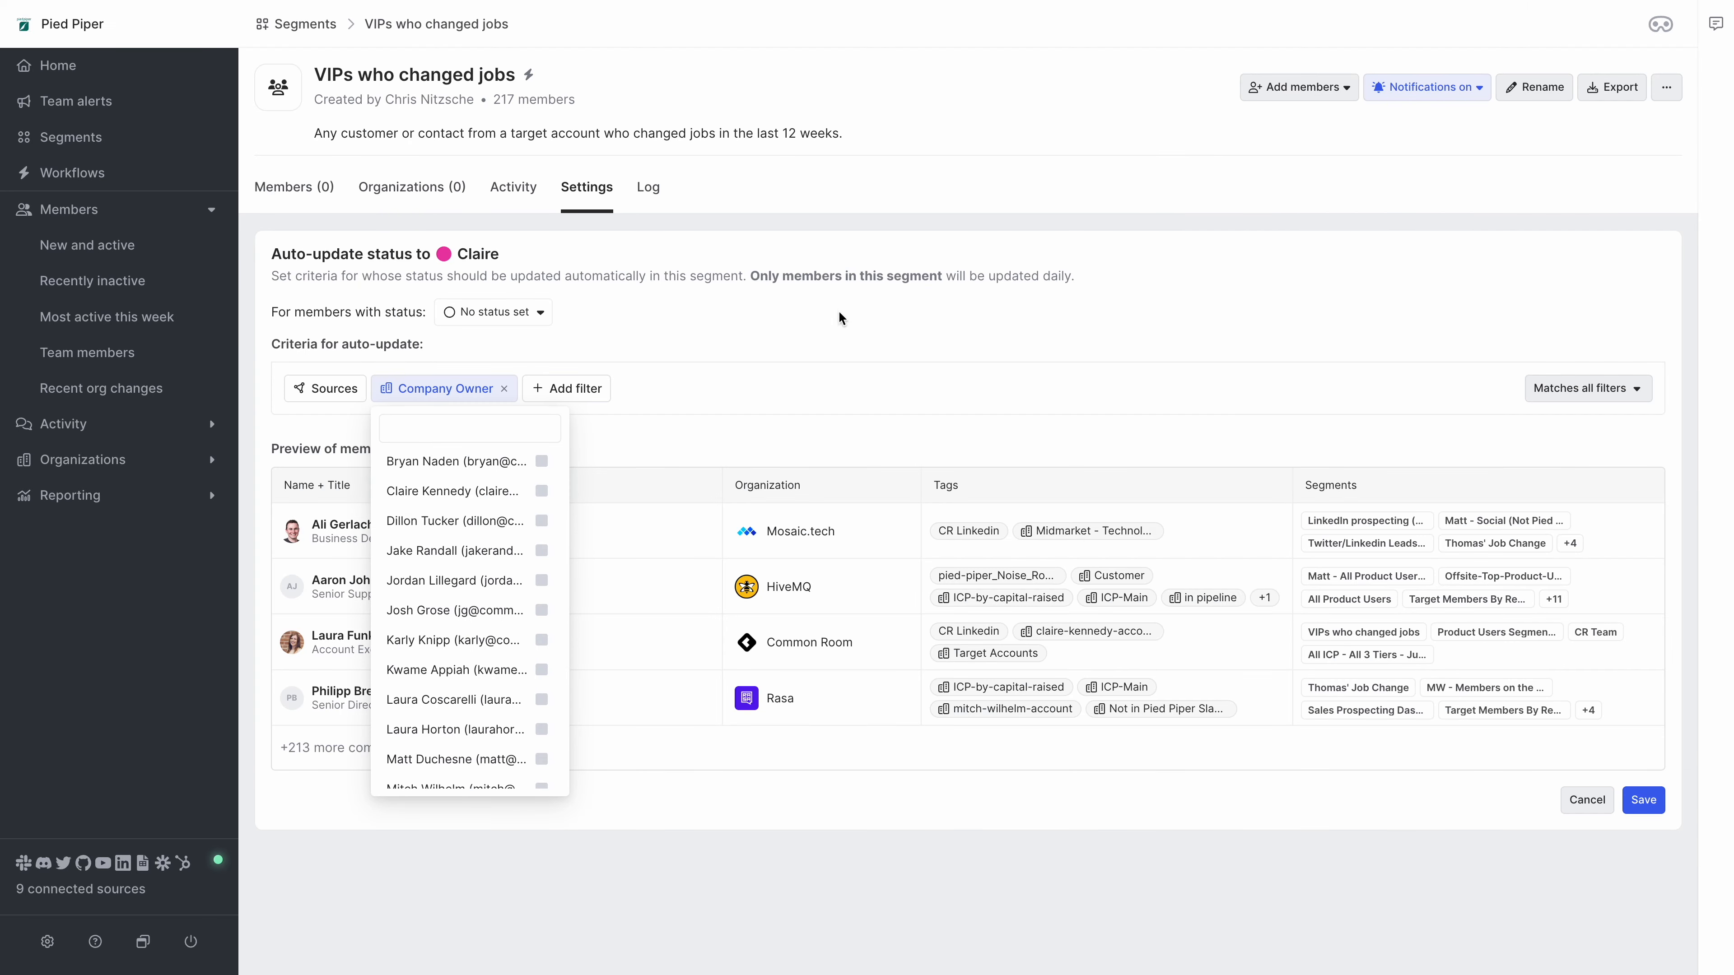
- Set the Company Owner filter to the team member the status is named after and save the criteria
left_click(542, 491)
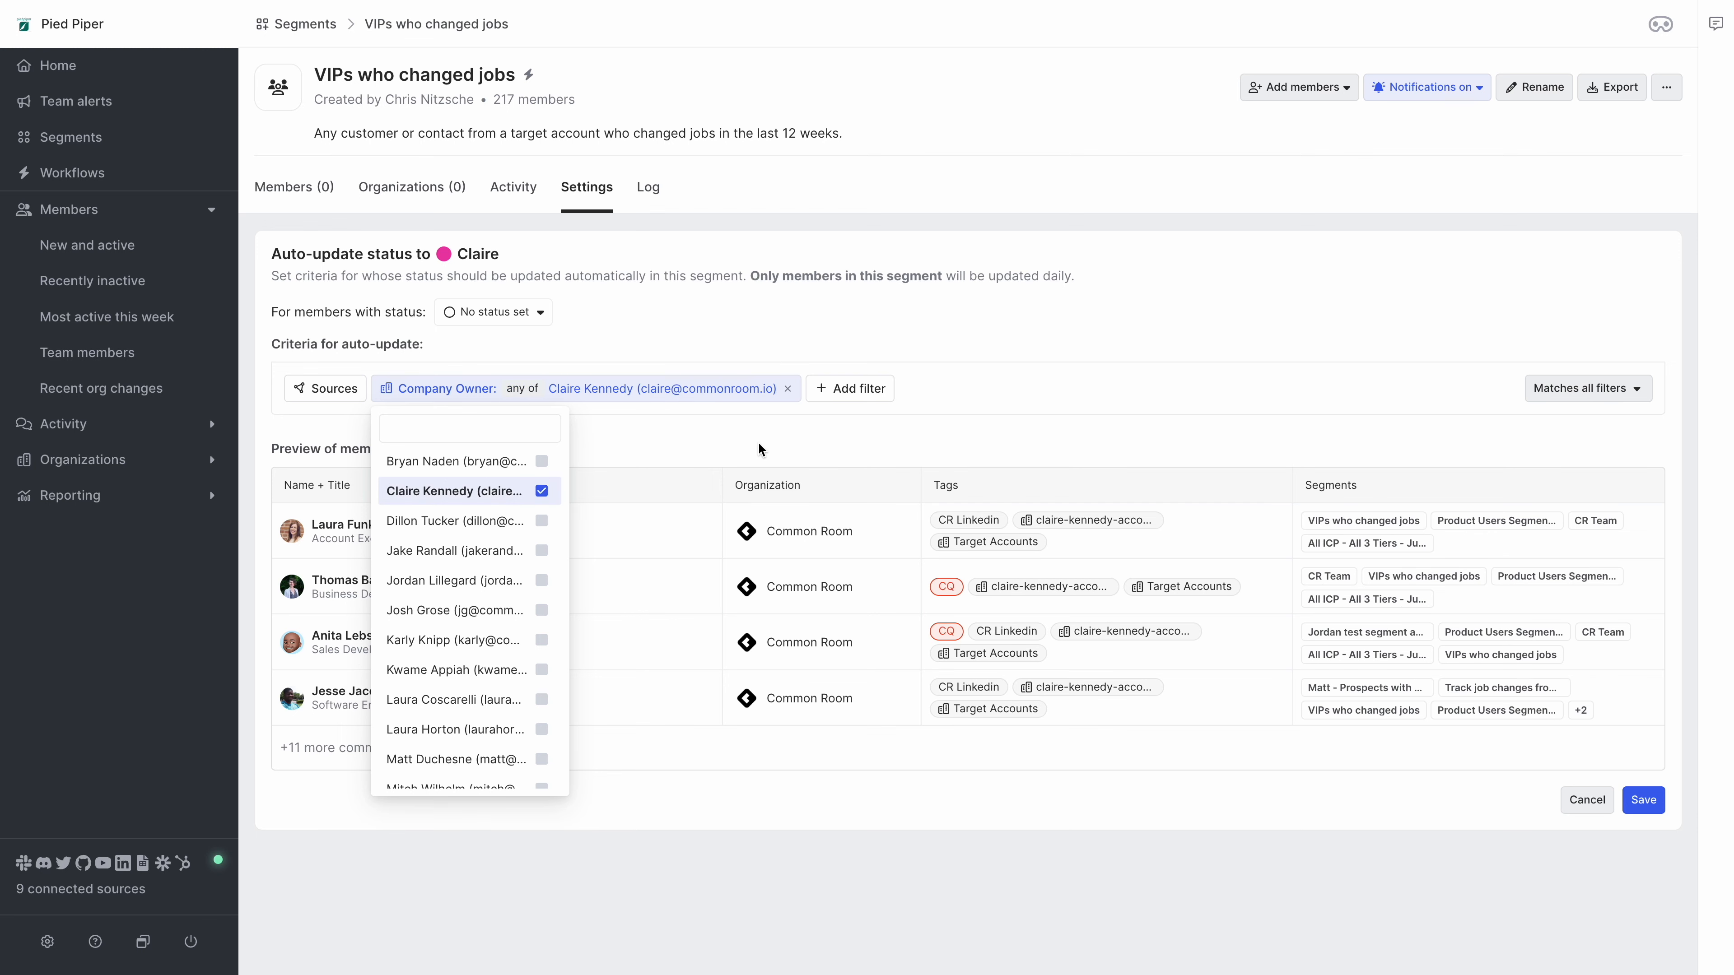
left_click(1056, 394)
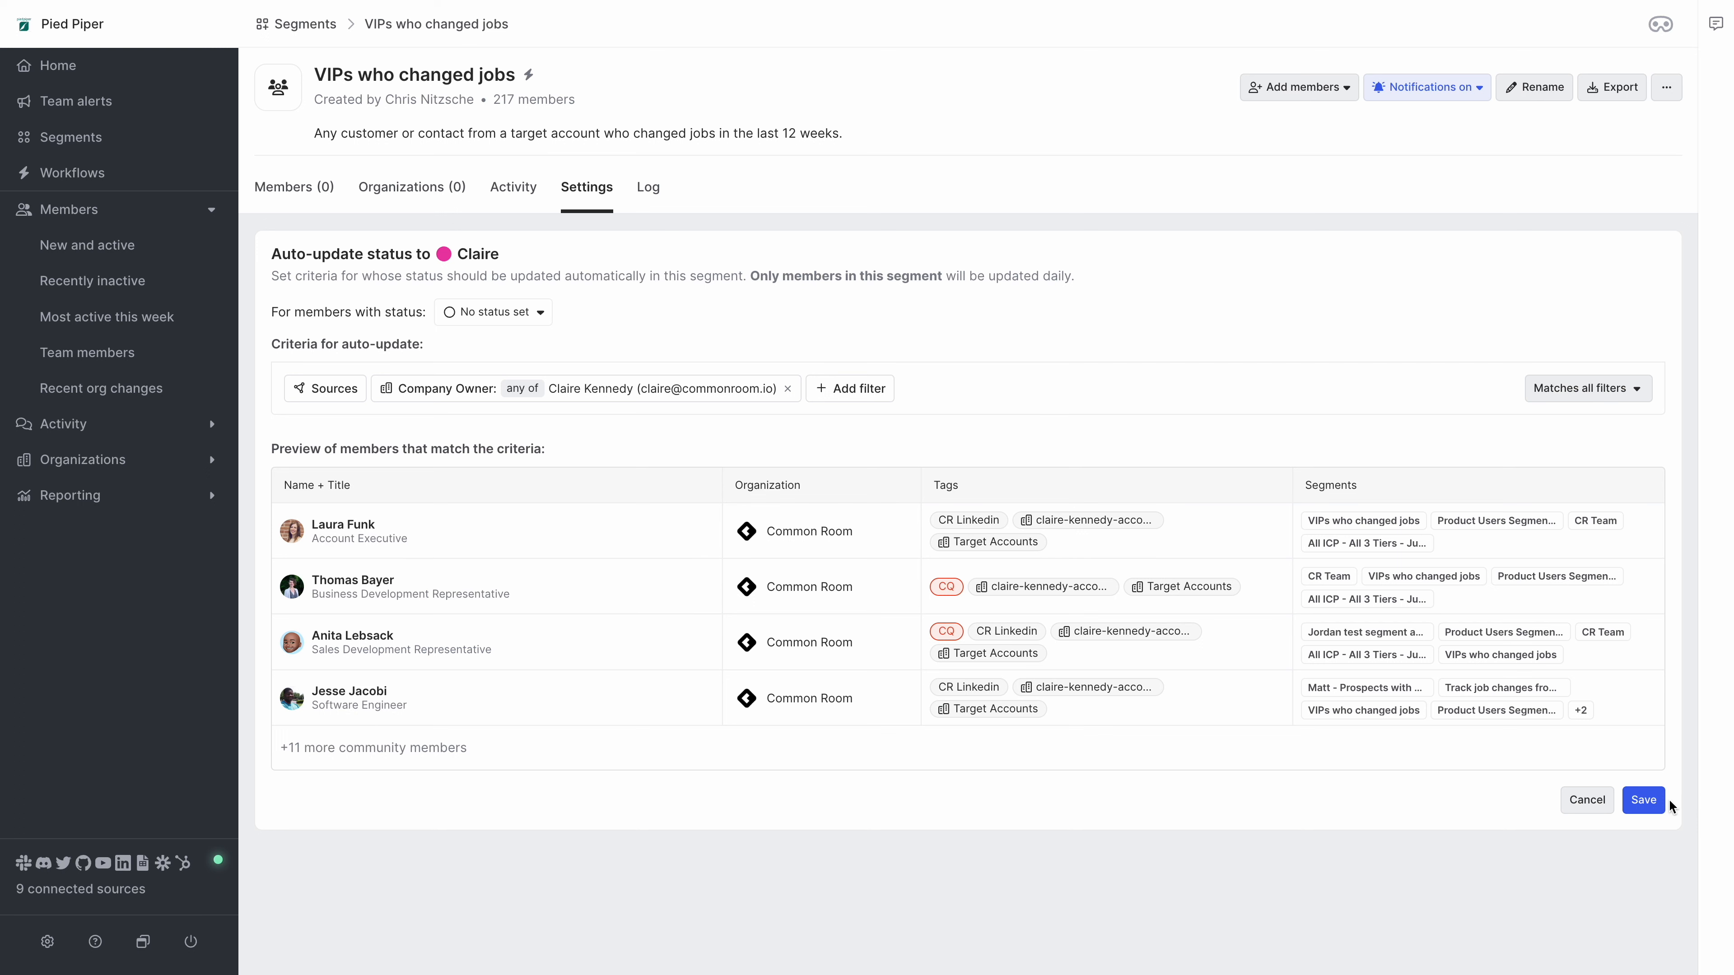
left_click(1642, 800)
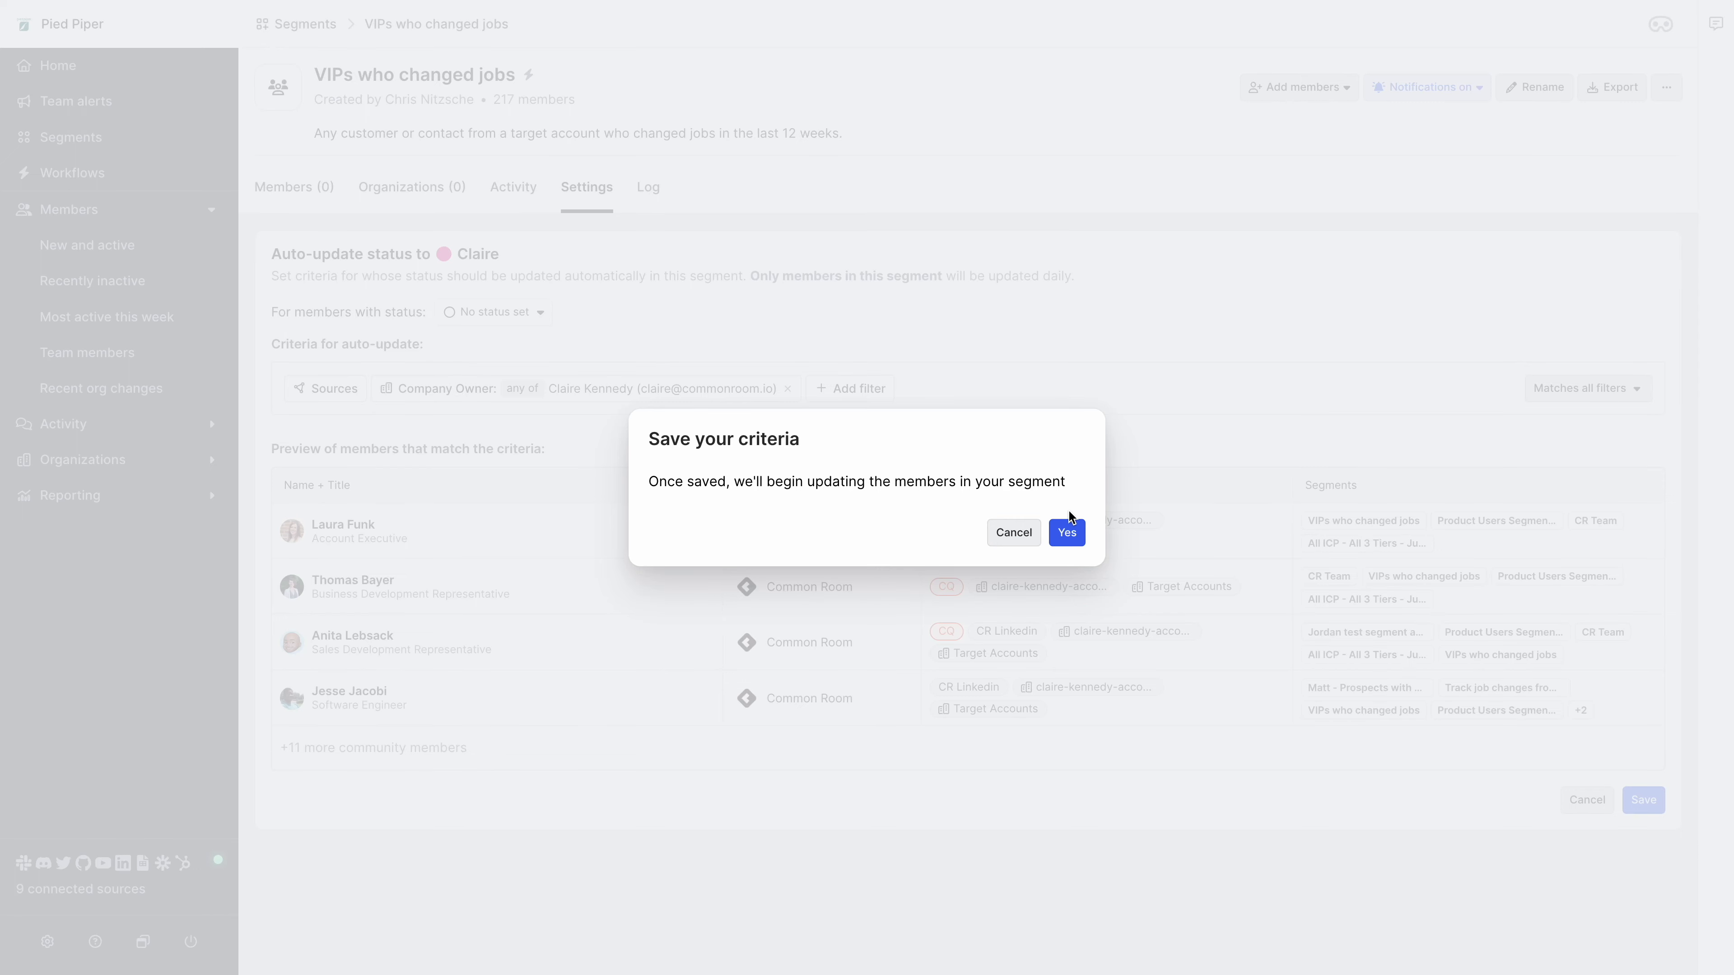